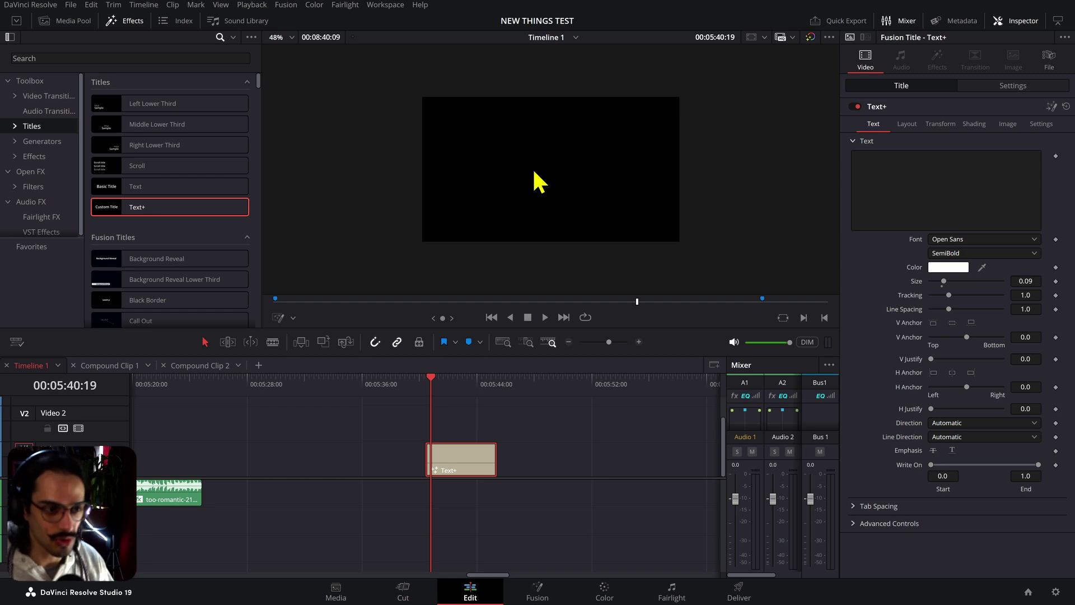
Step: Enable the Fusion Overlay in the viewer and enter SDFHJDFJH as the Text+ title directly on the canvas
click(293, 318)
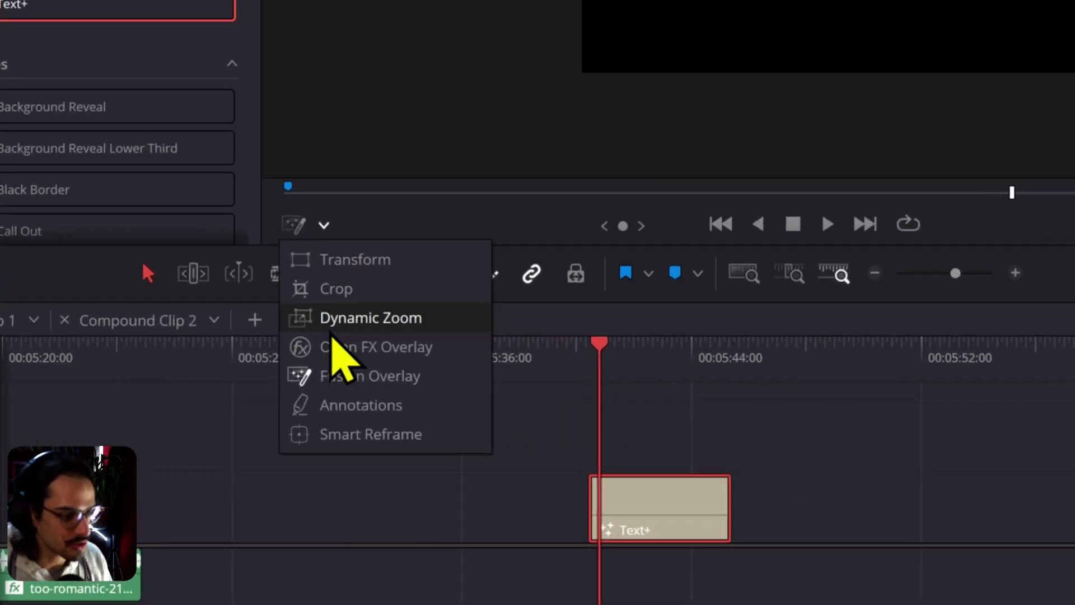
click(360, 374)
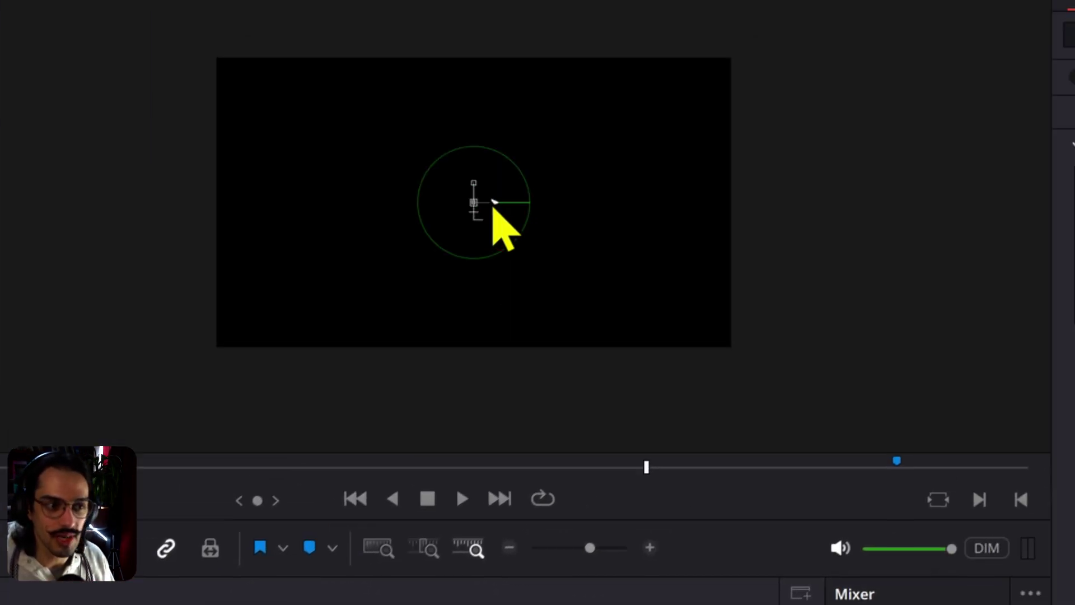
text(SDFHJDFJH)
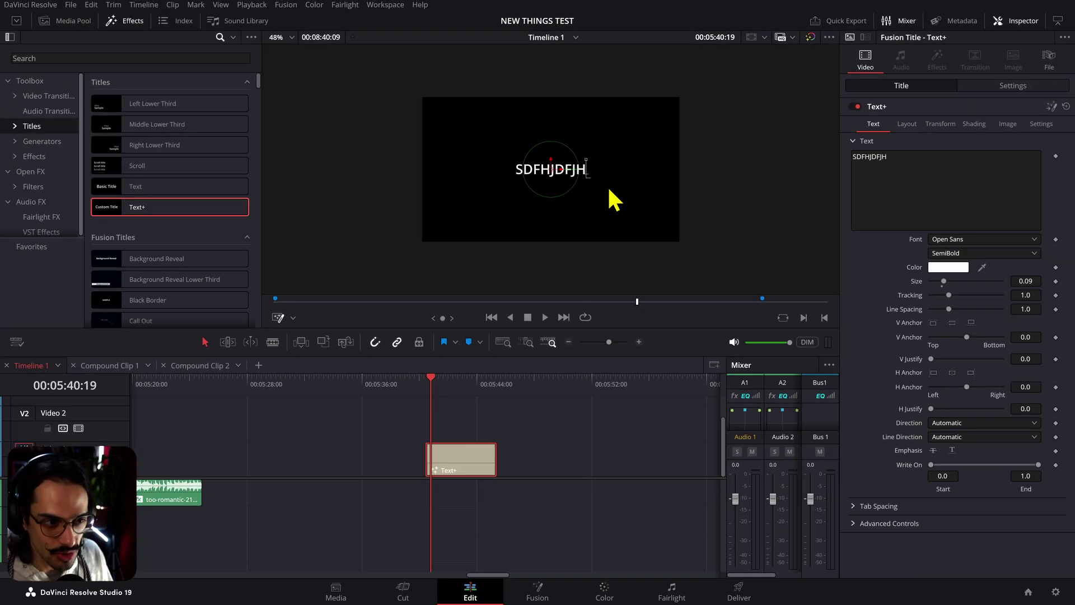
Step: On the Fusion page, insert SDHSDH after the first letter of the title directly in the viewer
key(shift+5)
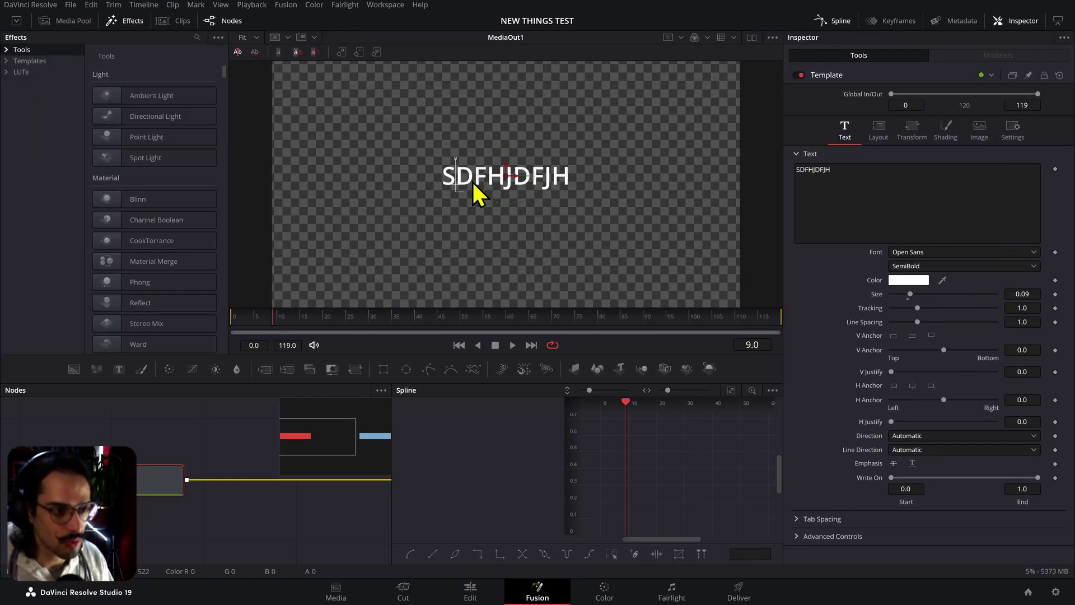
text(SDHSDH)
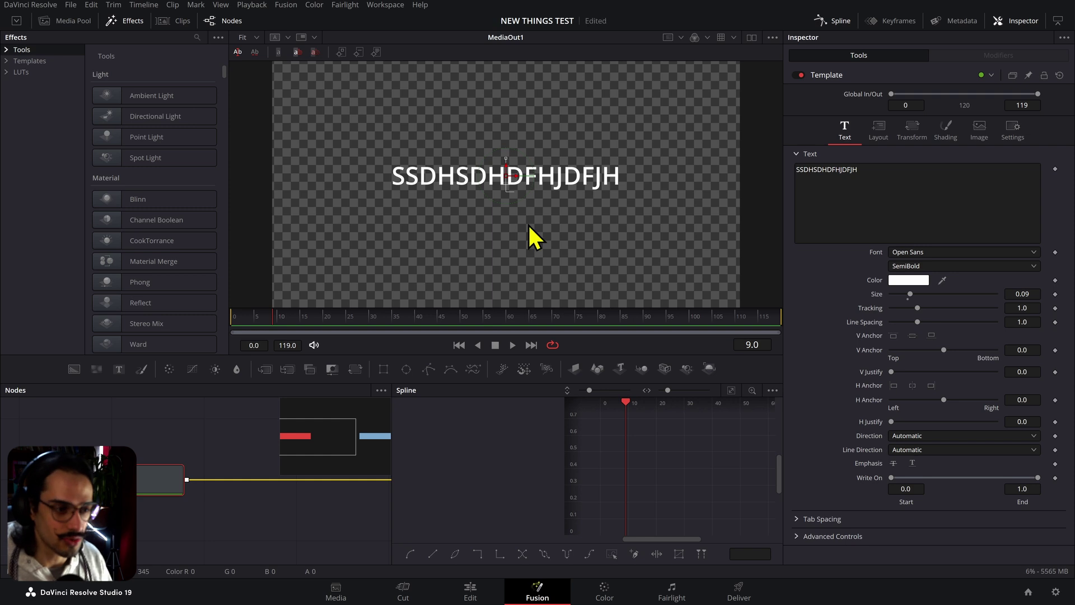
Step: On the Edit page, add a Text title above the Text+ clip and snap it, horizontally centred, to Y 972 and down to Y 108
click(470, 593)
drag(140, 187, 388, 415)
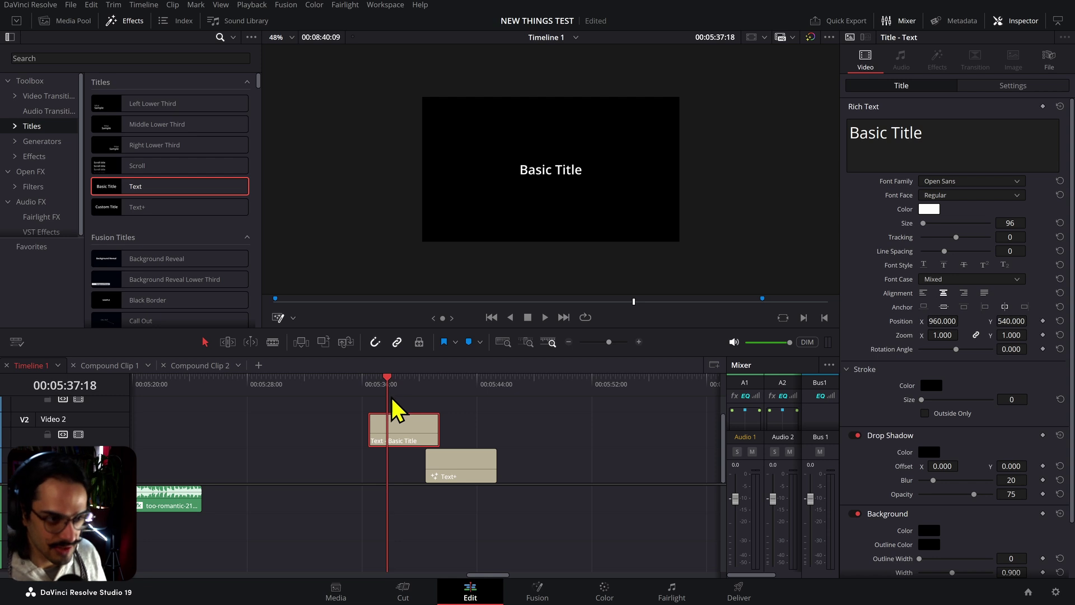
drag(555, 183, 572, 116)
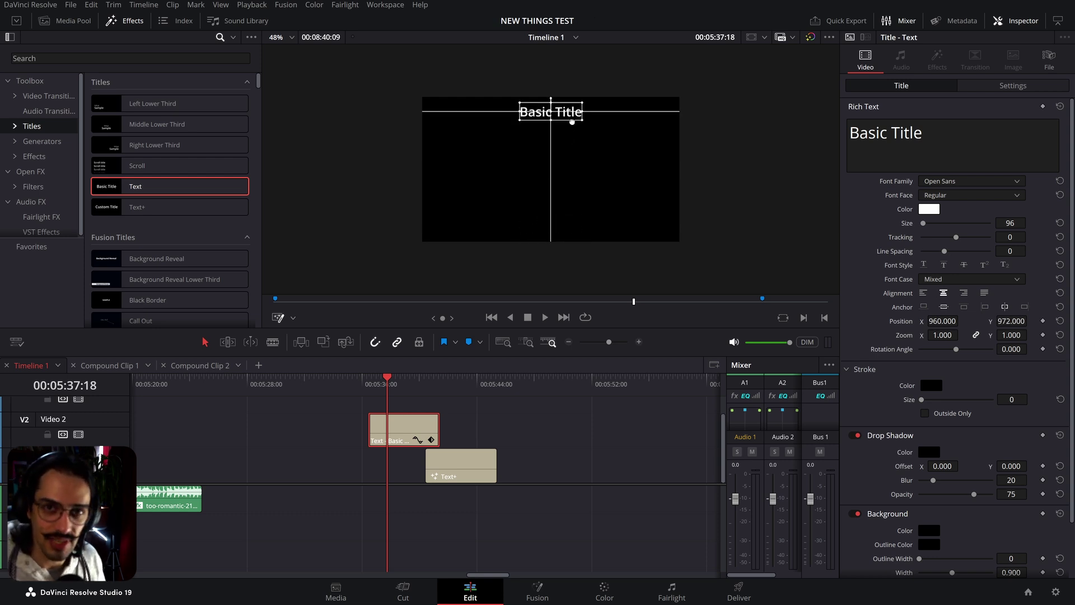
drag(571, 121, 545, 236)
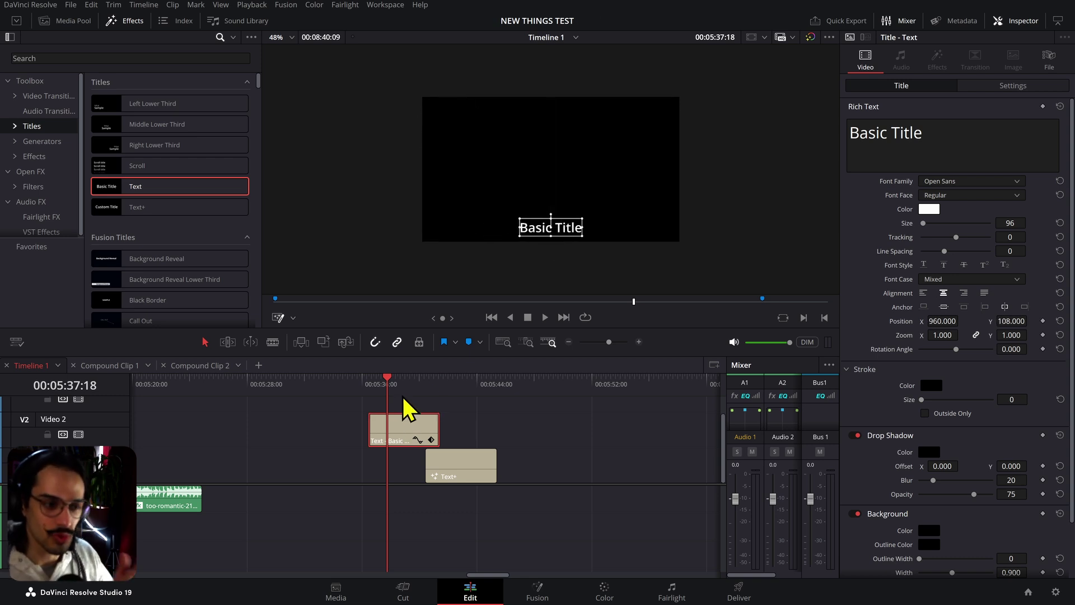
Step: Delete the Basic Title clip and place the playhead over the Text+ clip at 00:05:42:00
key(Delete)
click(448, 383)
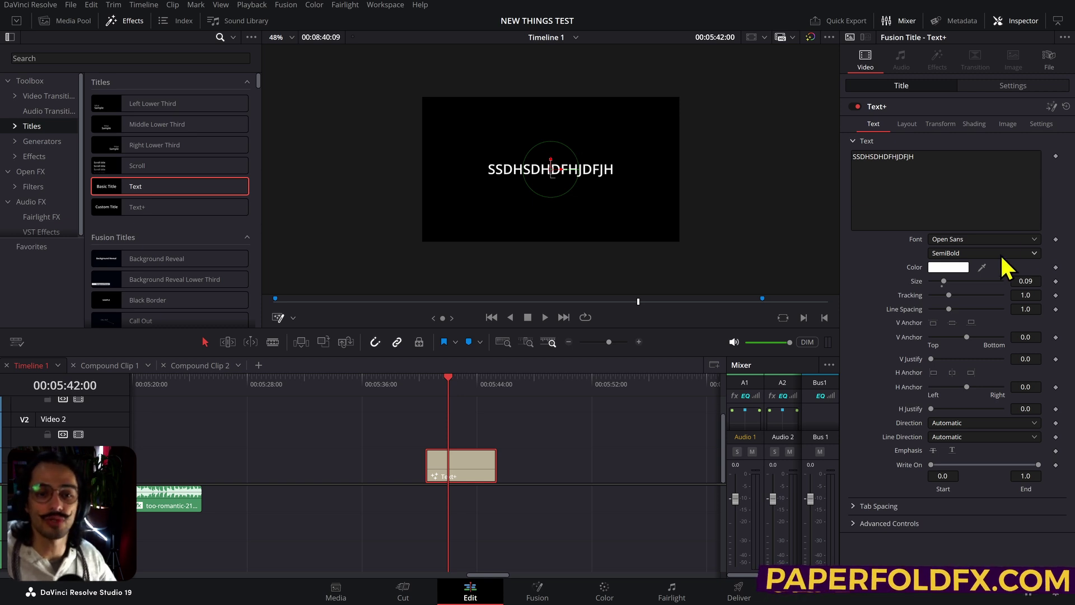
Step: Preview fonts such as MV Boli and MT Extra on the Text+ title without choosing one
click(983, 241)
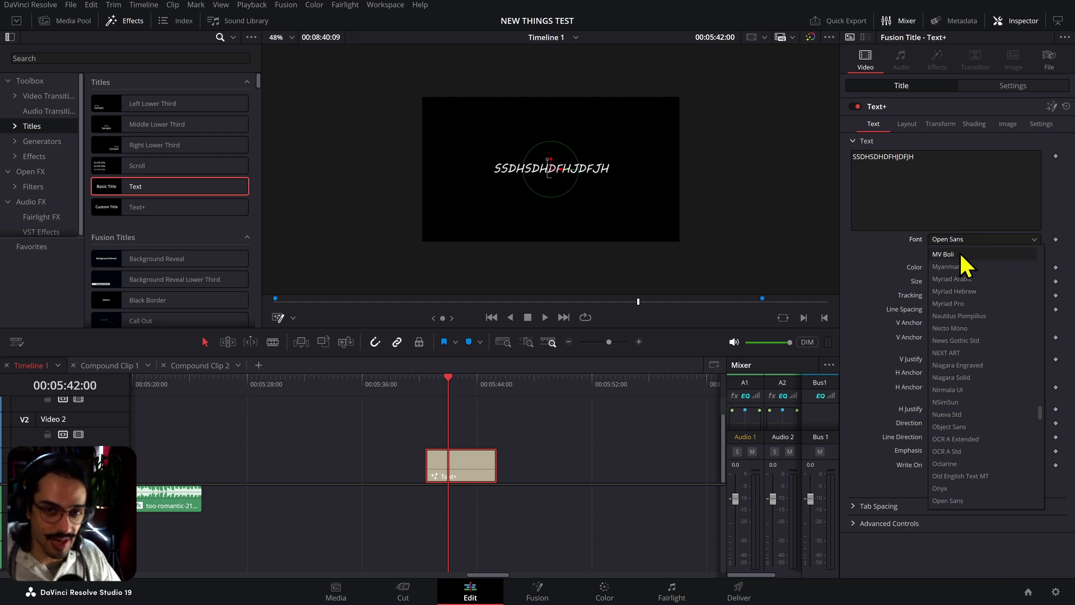
scroll(964, 253, up, 1)
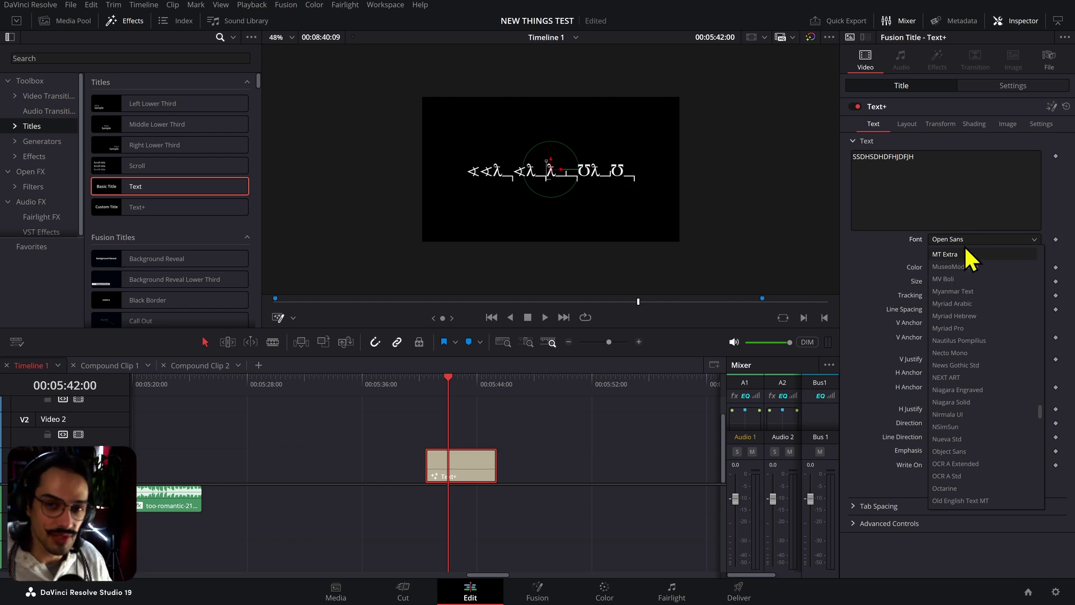
click(711, 230)
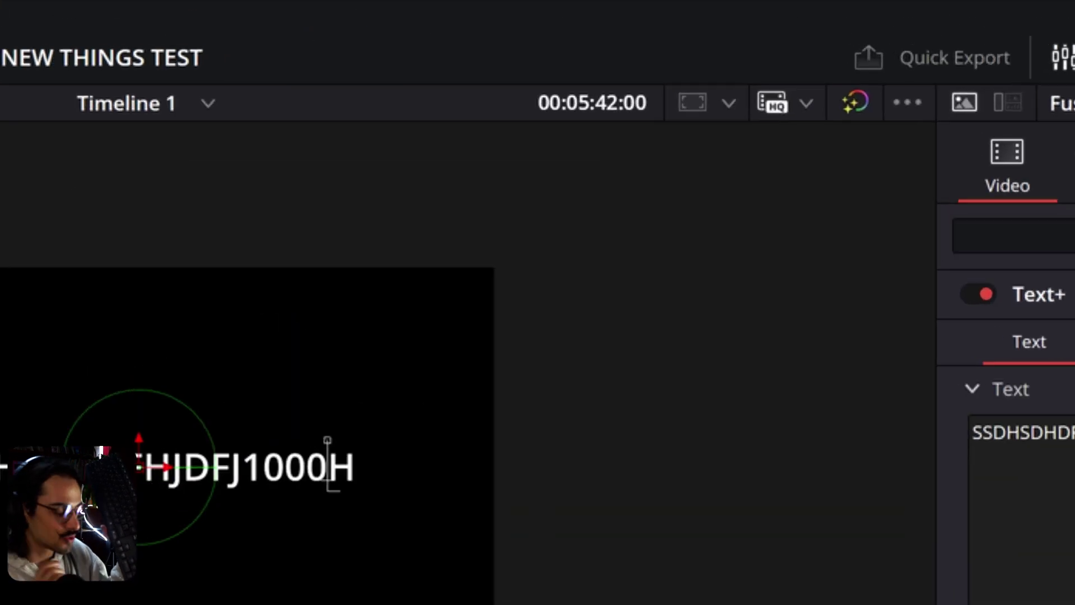
Step: Jump the playhead to 00:10:06:00 using the viewer timecode, followed by a second timecode entry
text(100600)
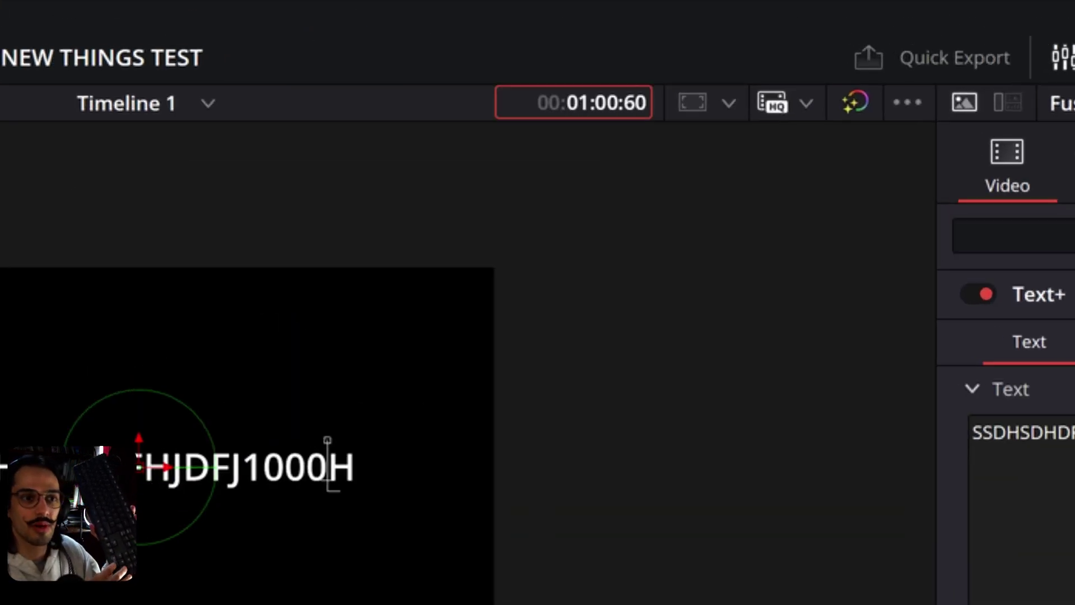
key(Return)
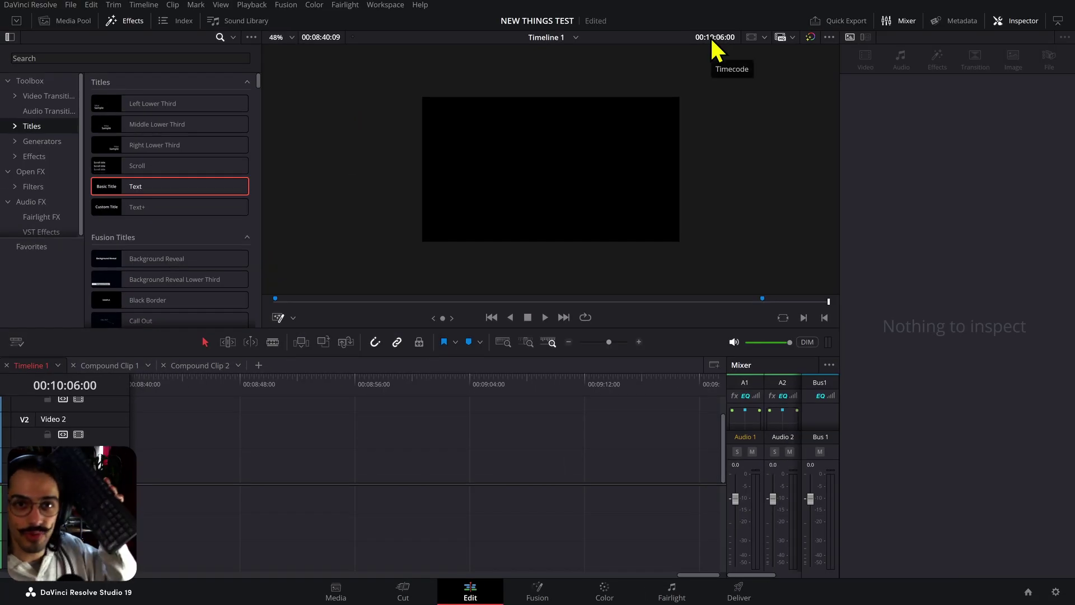
click(714, 37)
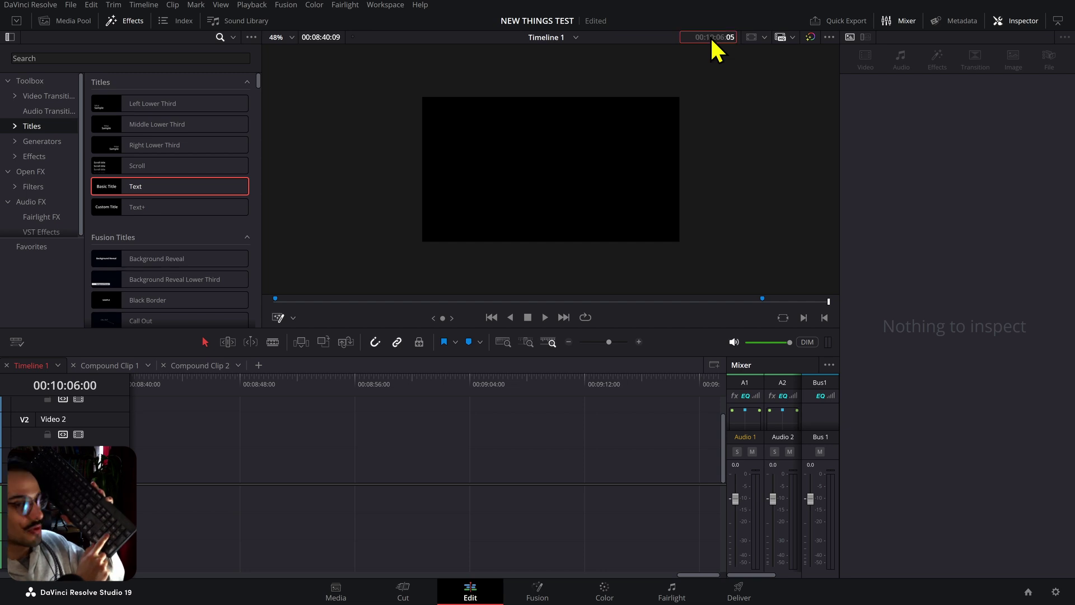
text(01060000)
key(Return)
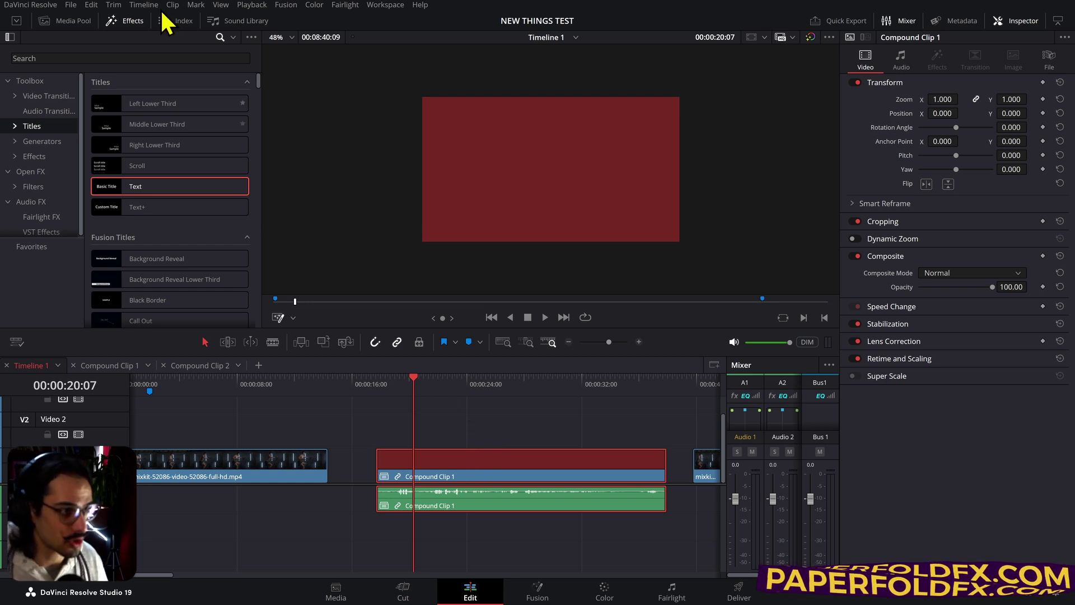
Step: Show the Media Pool and enable Speaker Detection in the audio transcription options for Compound Clip 1
click(83, 22)
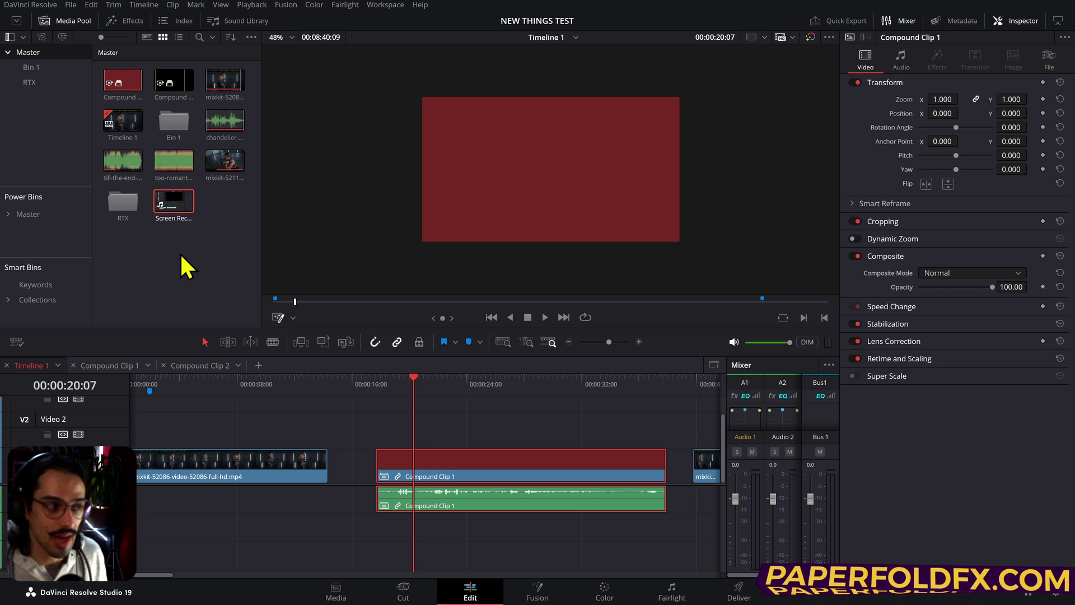
click(167, 244)
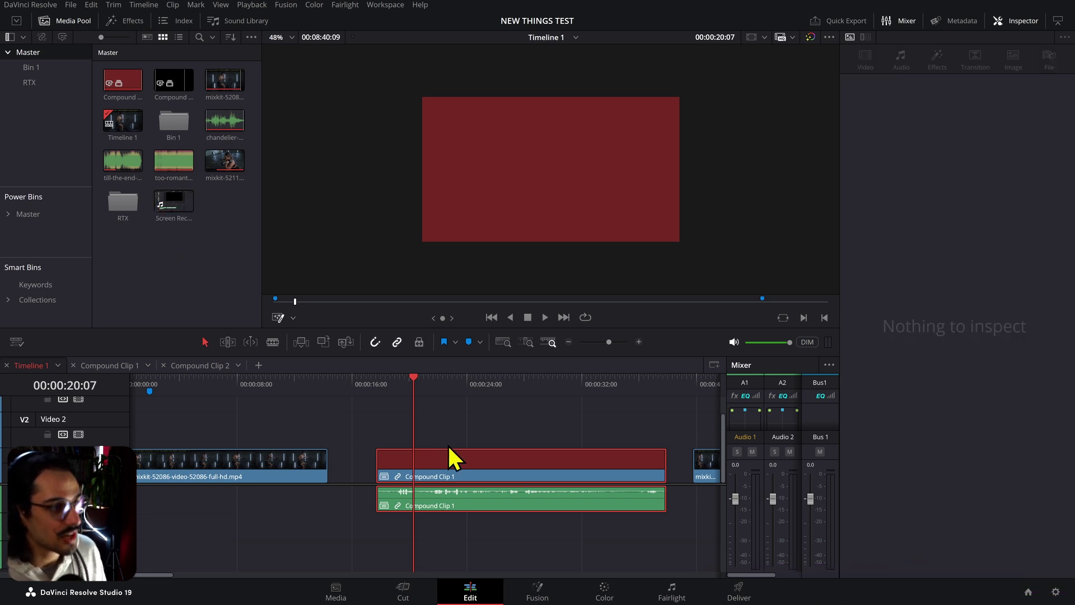
click(473, 472)
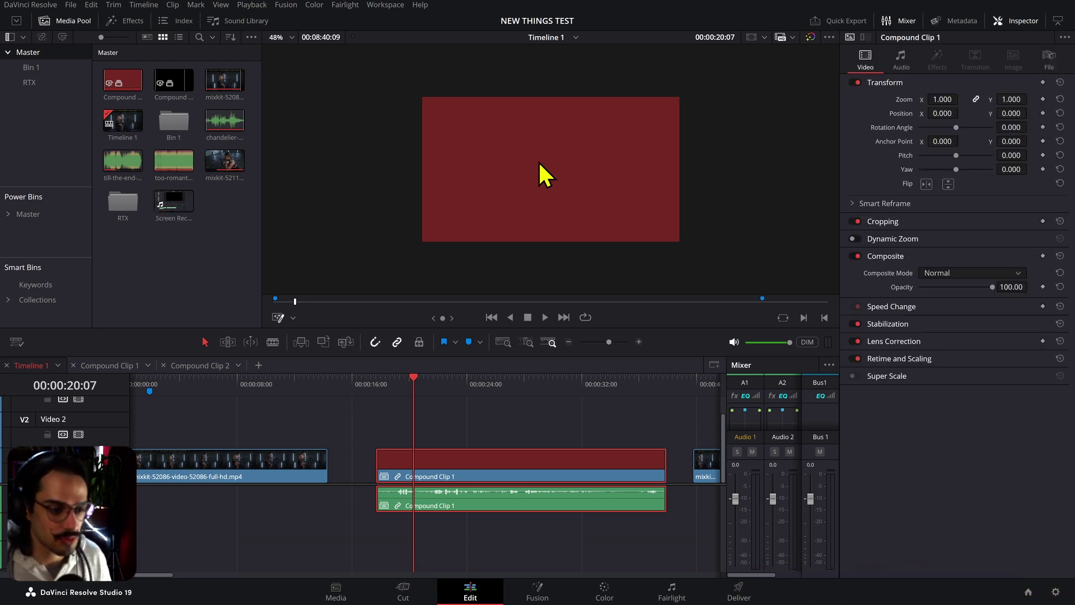
click(133, 75)
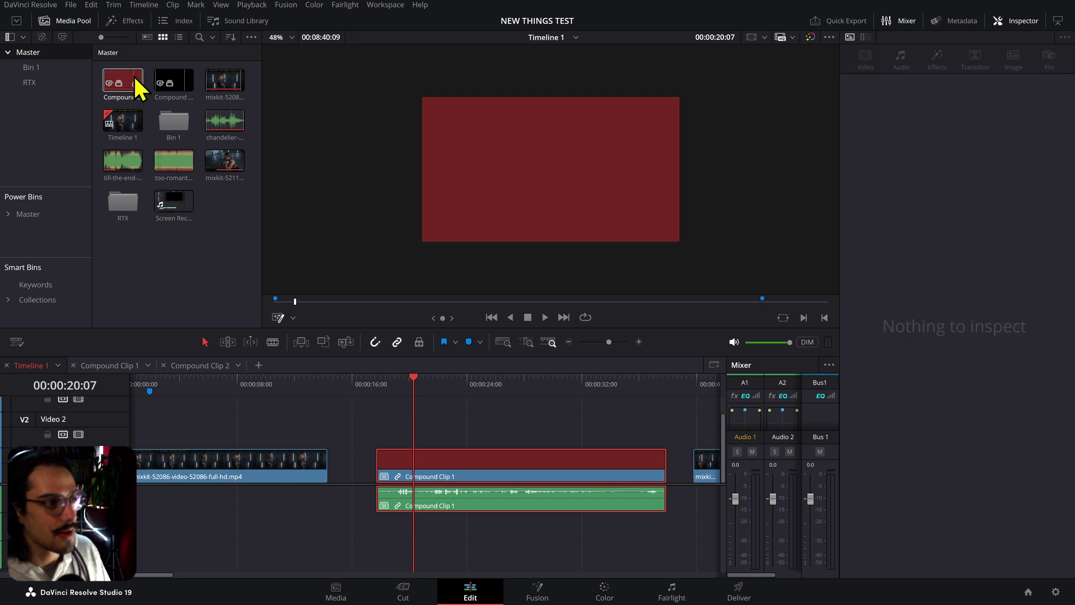
right_click(133, 75)
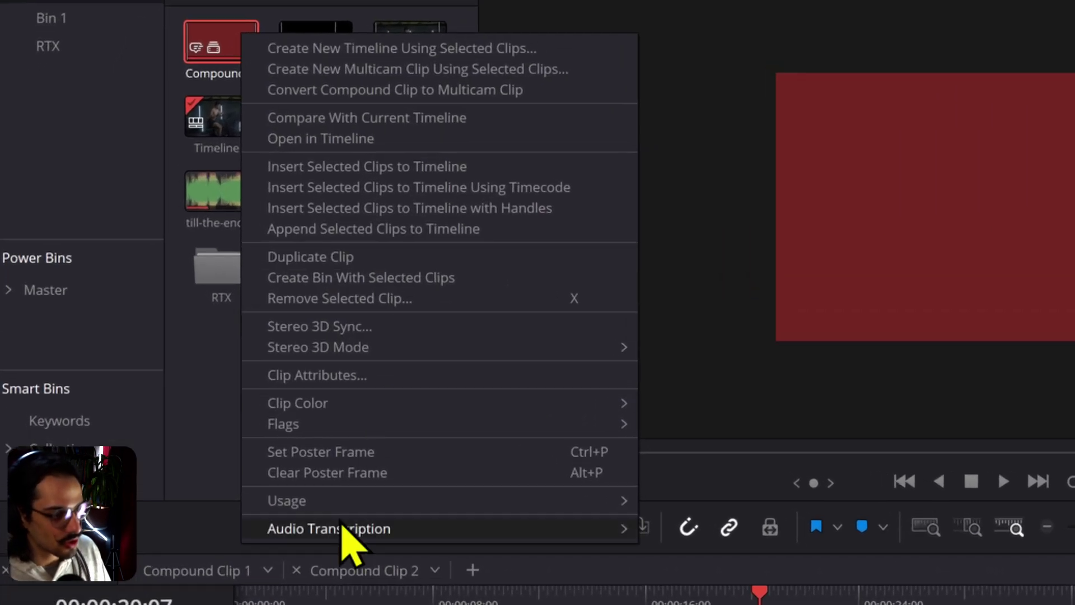
mouse_move(184, 343)
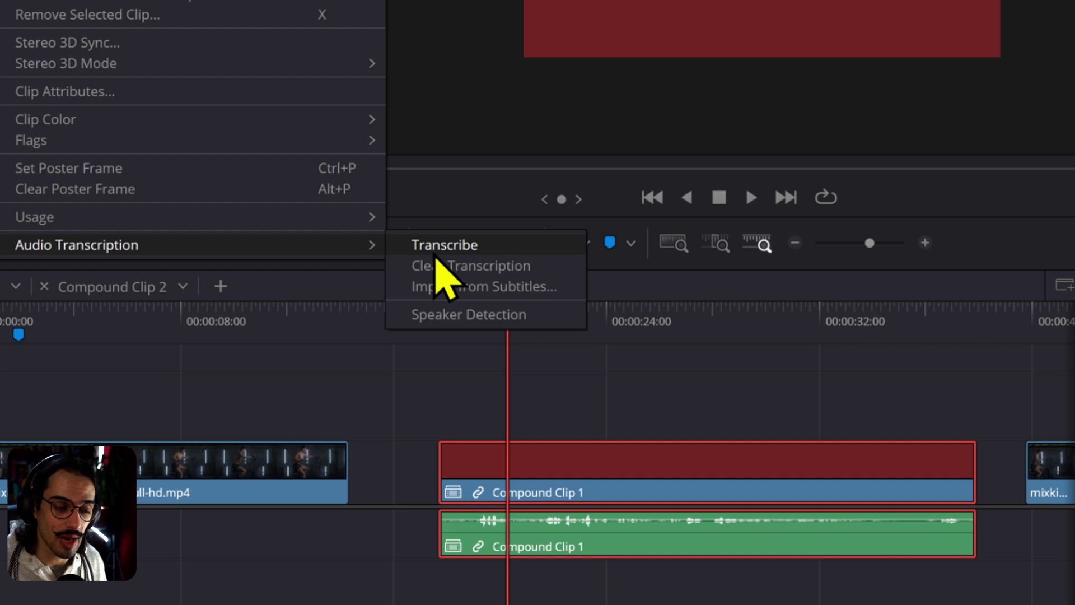
click(448, 318)
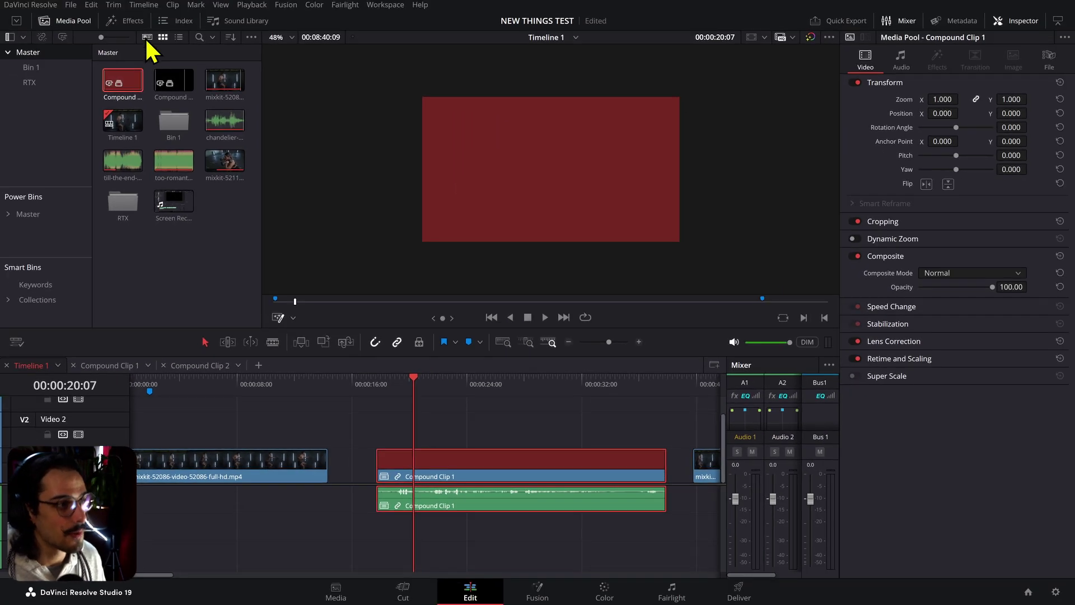
Step: Transcribe the audio of Compound Clip 1 from the Media Pool
right_click(113, 78)
mouse_move(193, 342)
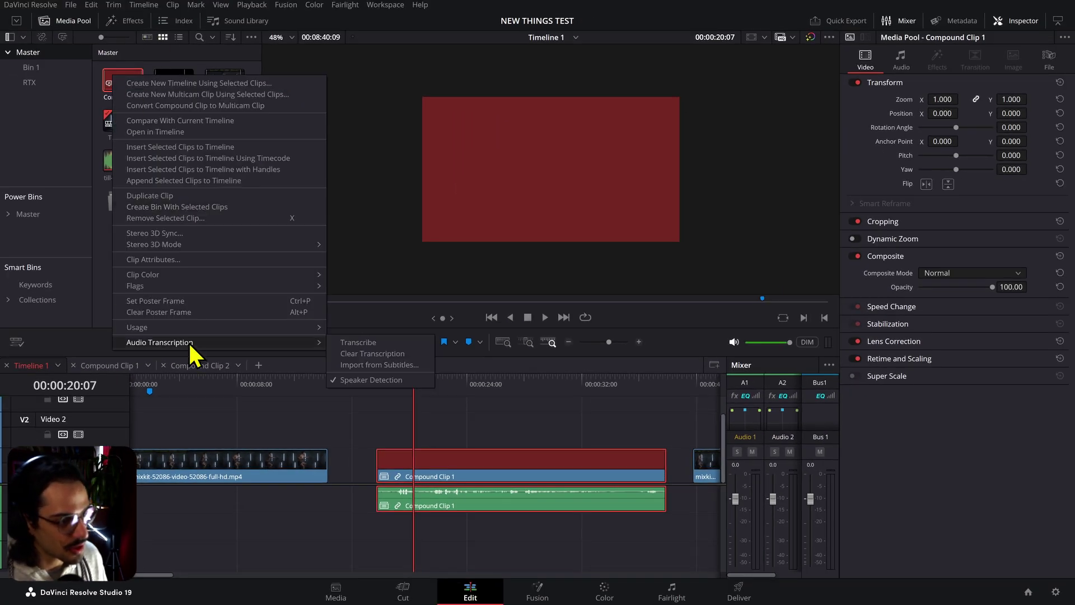
click(358, 342)
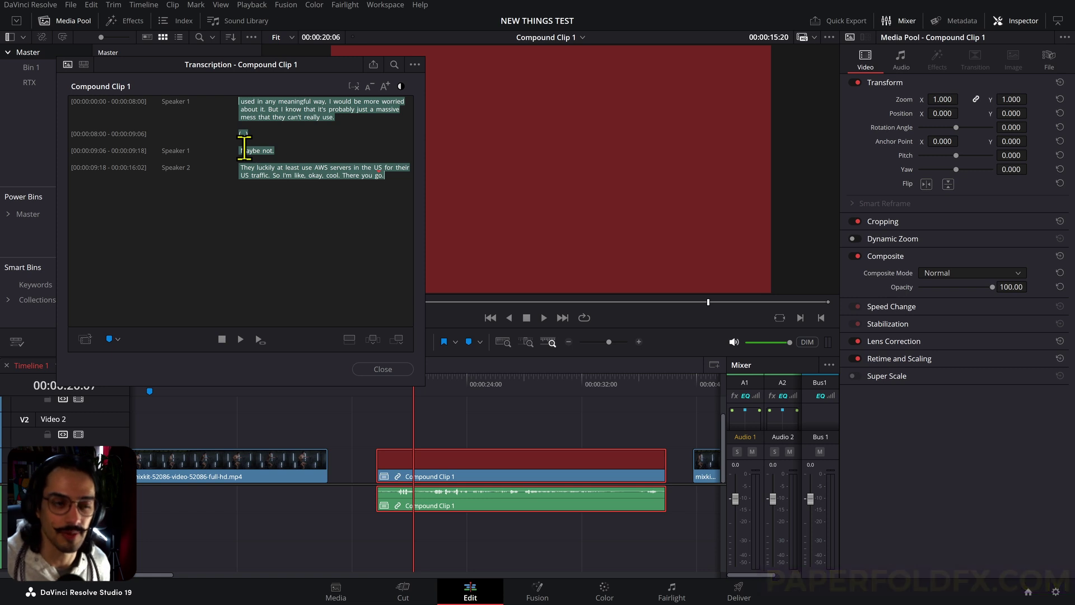
Step: Select the silent gap before "Maybe not" and remove the silent portions from Compound Clip 1's transcription
click(244, 150)
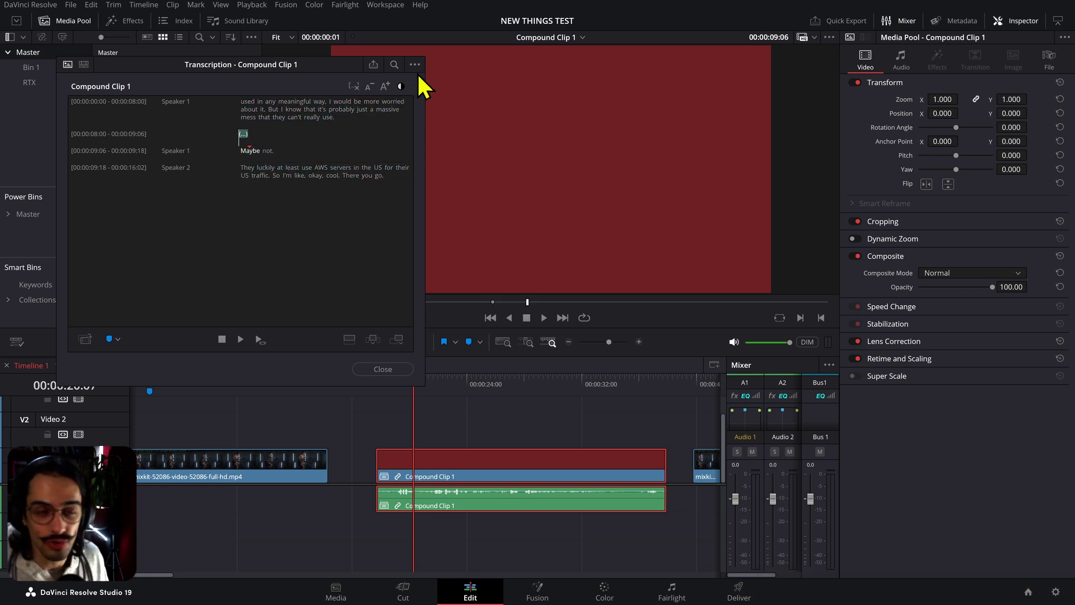
click(416, 66)
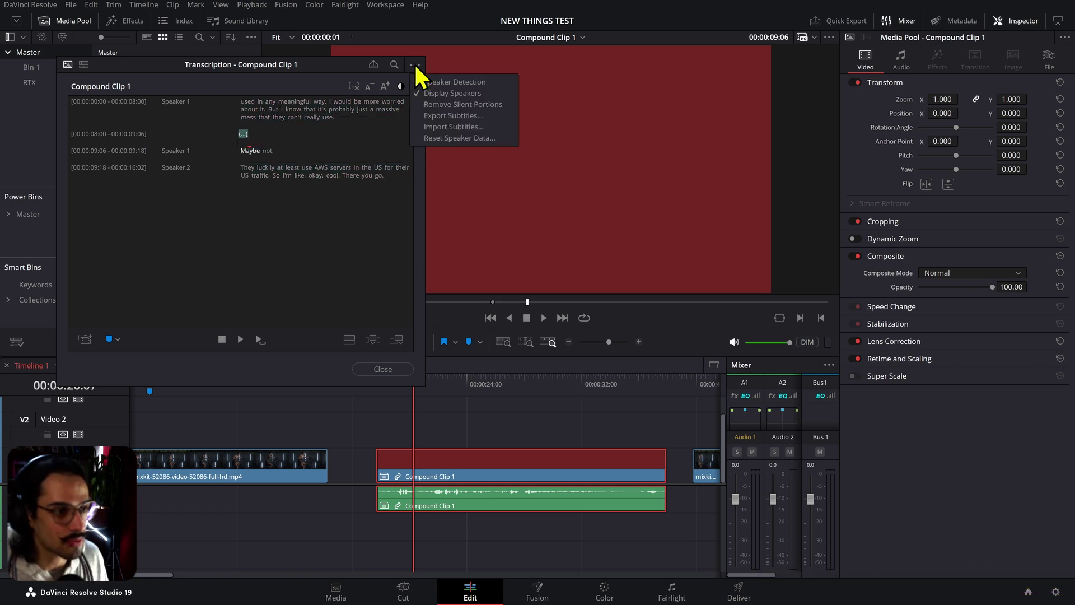
click(439, 104)
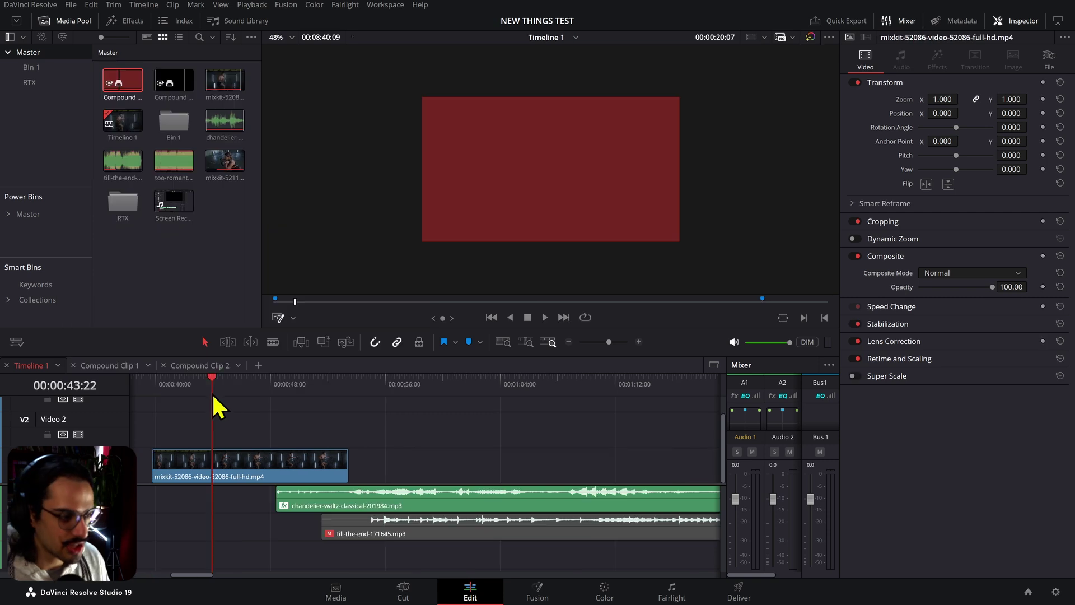
Step: Move the playhead to 00:08:36:12 over the last V2408 clip on the timeline and select that clip
scroll(217, 396, down, 5)
scroll(396, 436, up, 5)
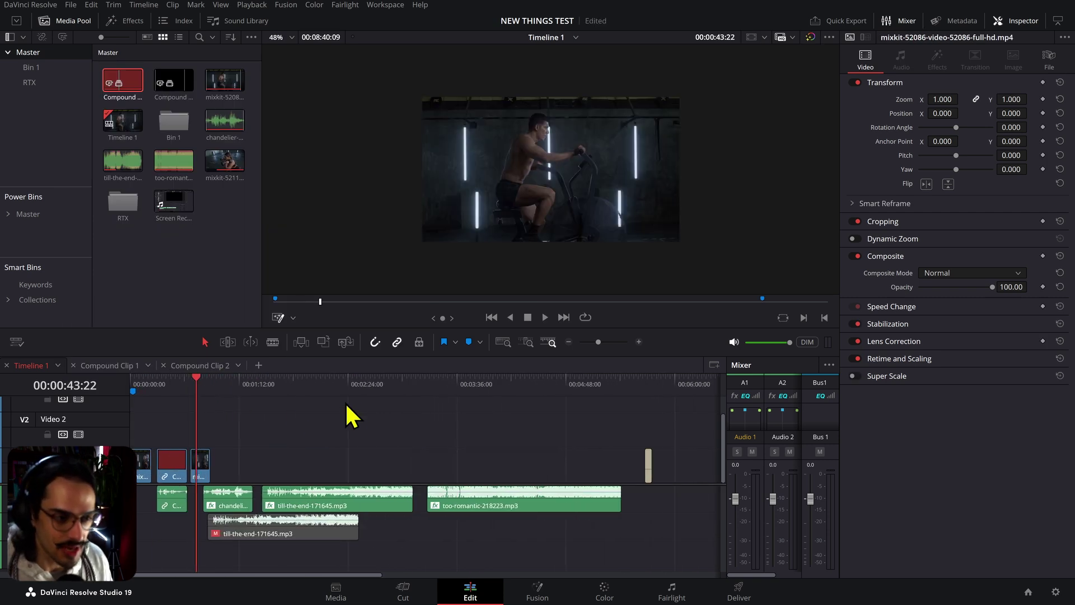
scroll(246, 468, down, 6)
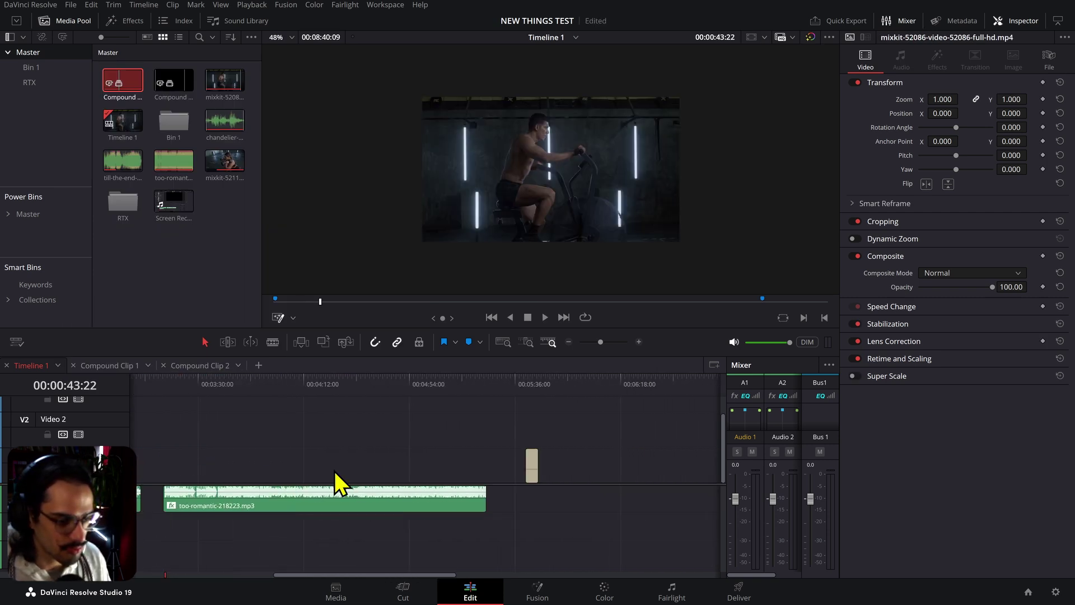
click(692, 385)
scroll(698, 437, up, 2)
scroll(699, 437, up, 2)
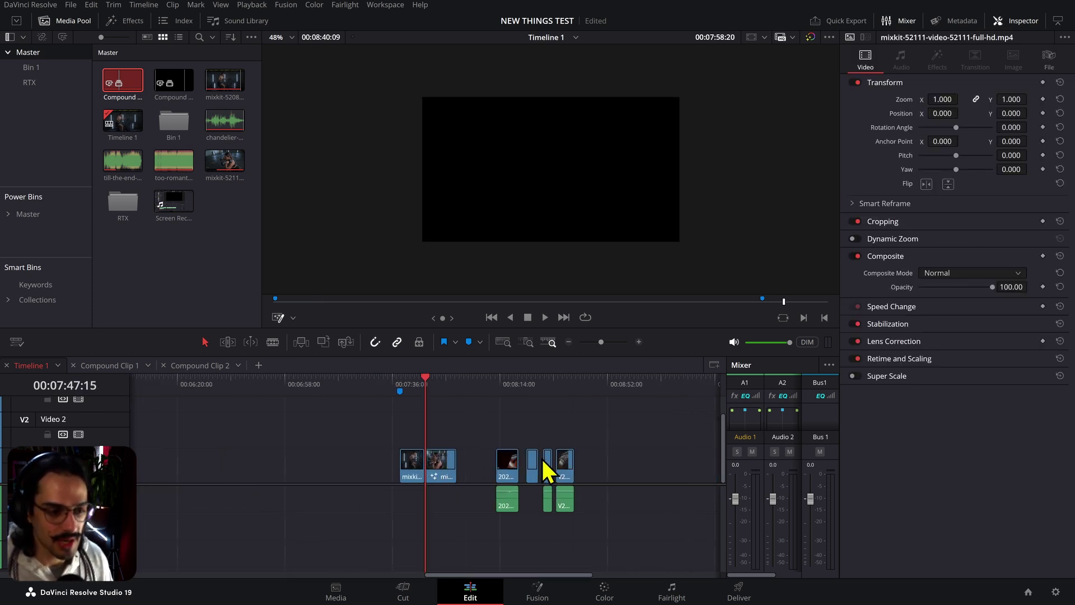
click(509, 385)
scroll(503, 472, up, 2)
click(507, 463)
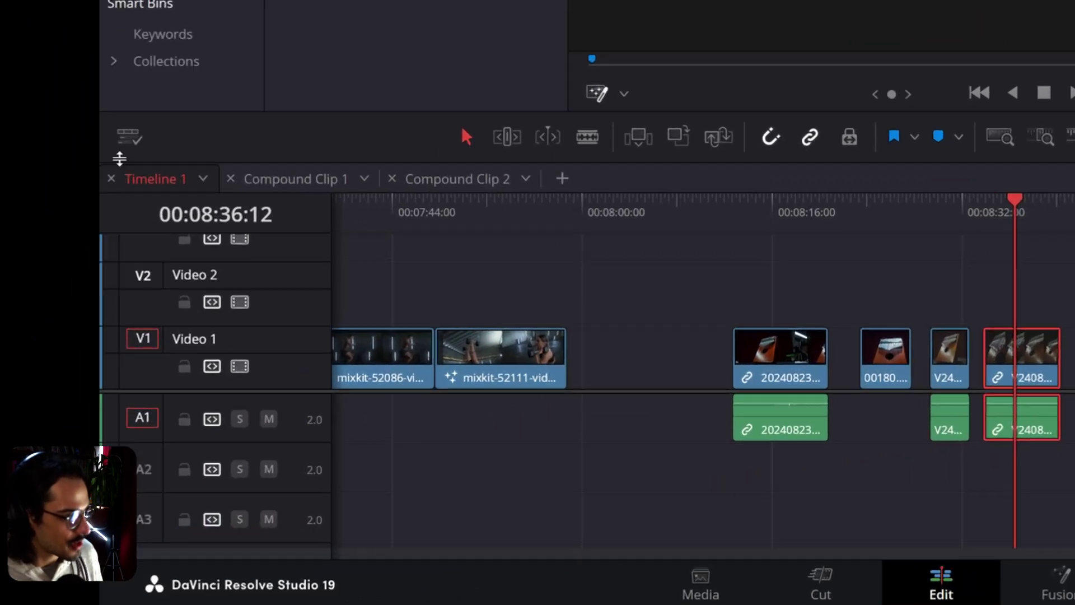
Step: Set the timeline's viewer background to Checkerboard
click(16, 341)
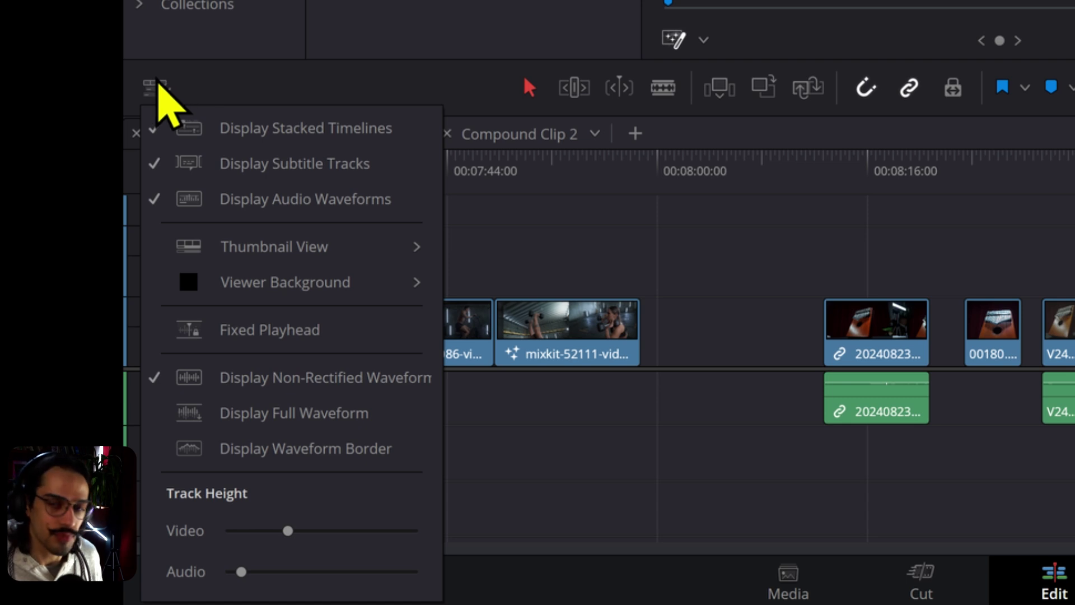
mouse_move(223, 284)
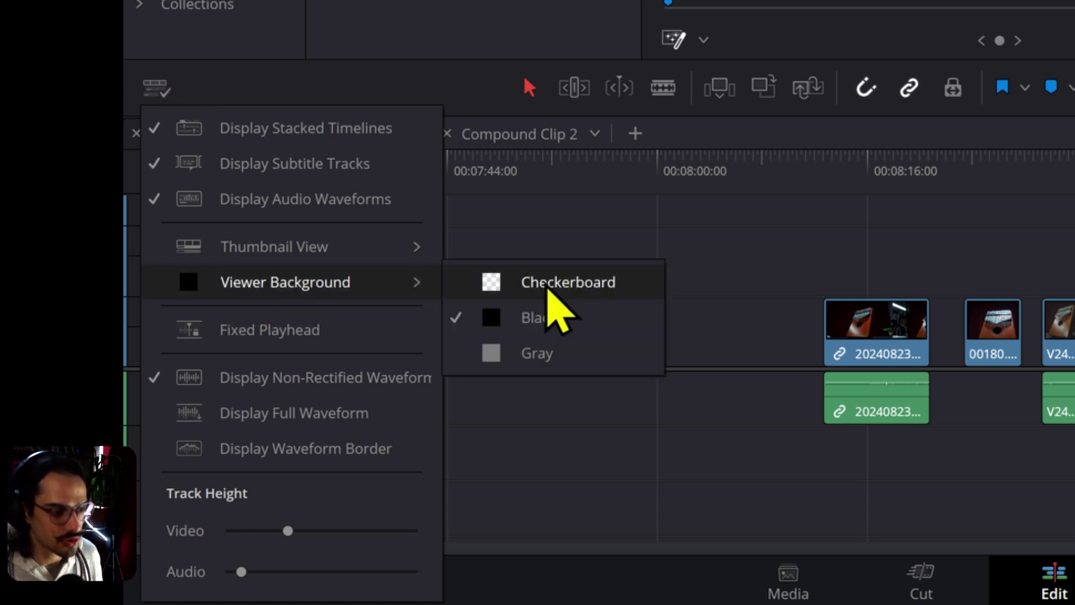
click(549, 286)
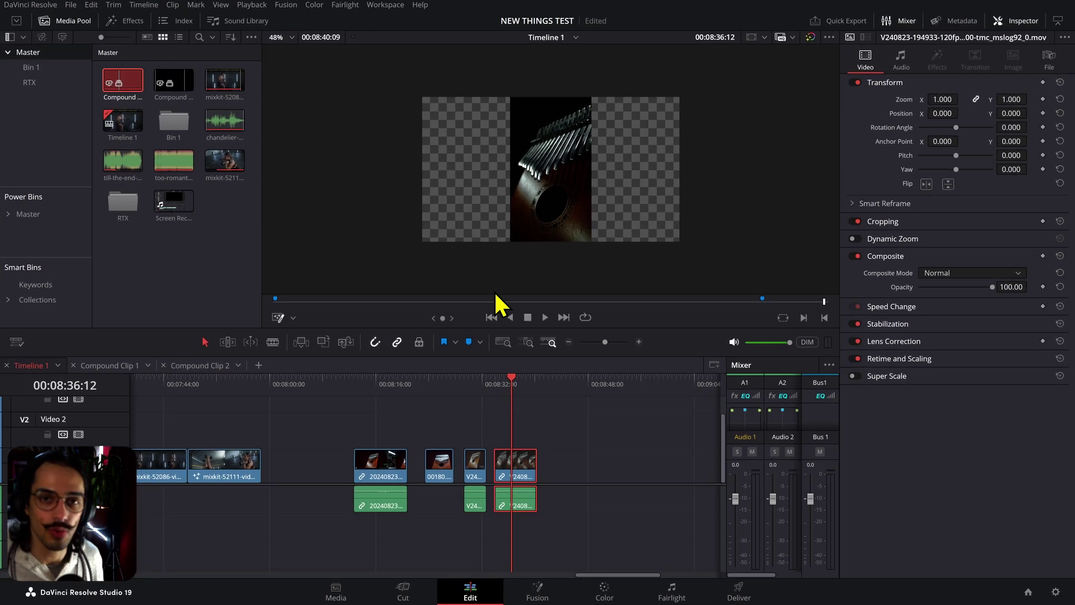
Step: Set the timeline's viewer background to Gray
click(12, 343)
mouse_move(75, 446)
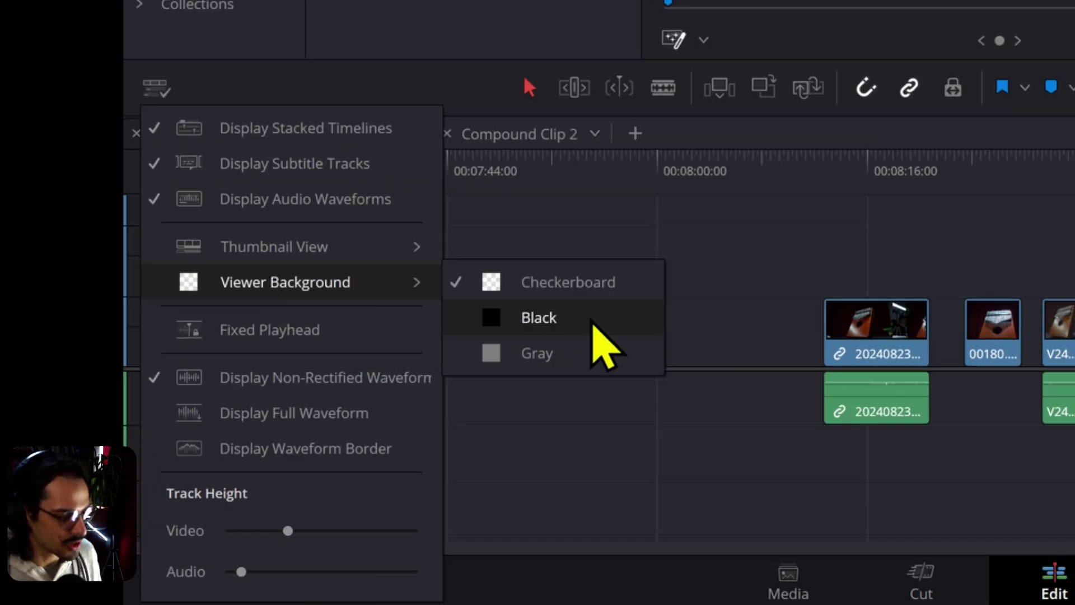
click(583, 360)
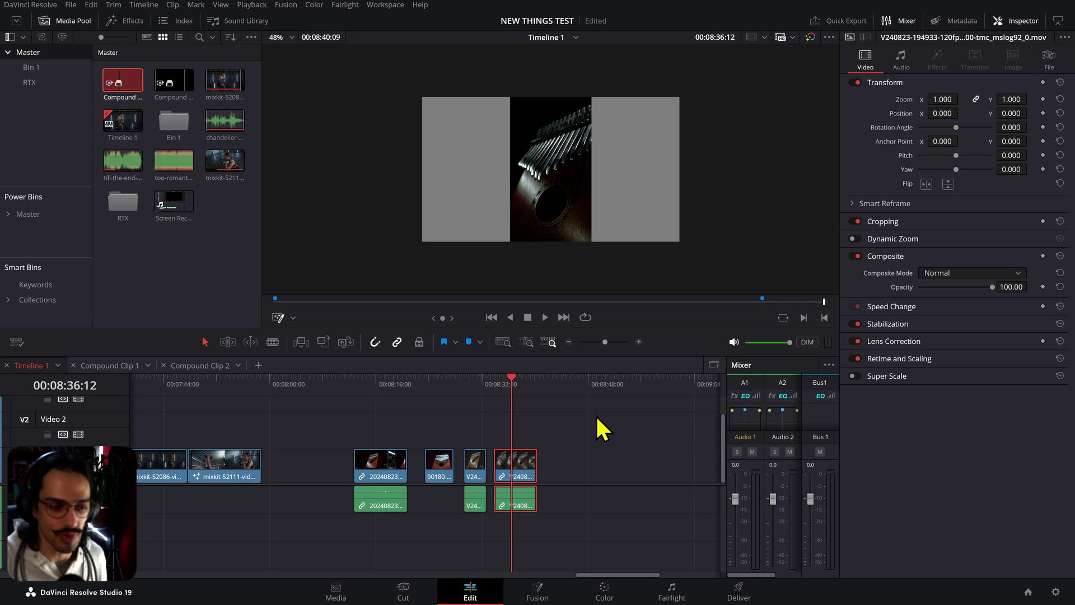
Step: Enable the Fixed Playhead option in the timeline view settings
click(17, 342)
click(20, 342)
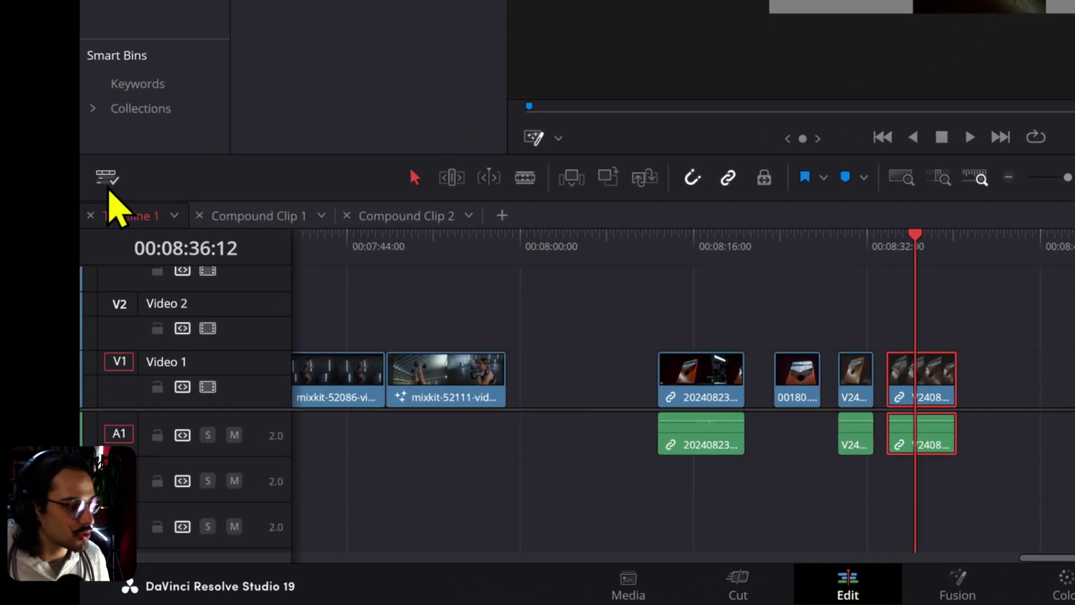
click(107, 178)
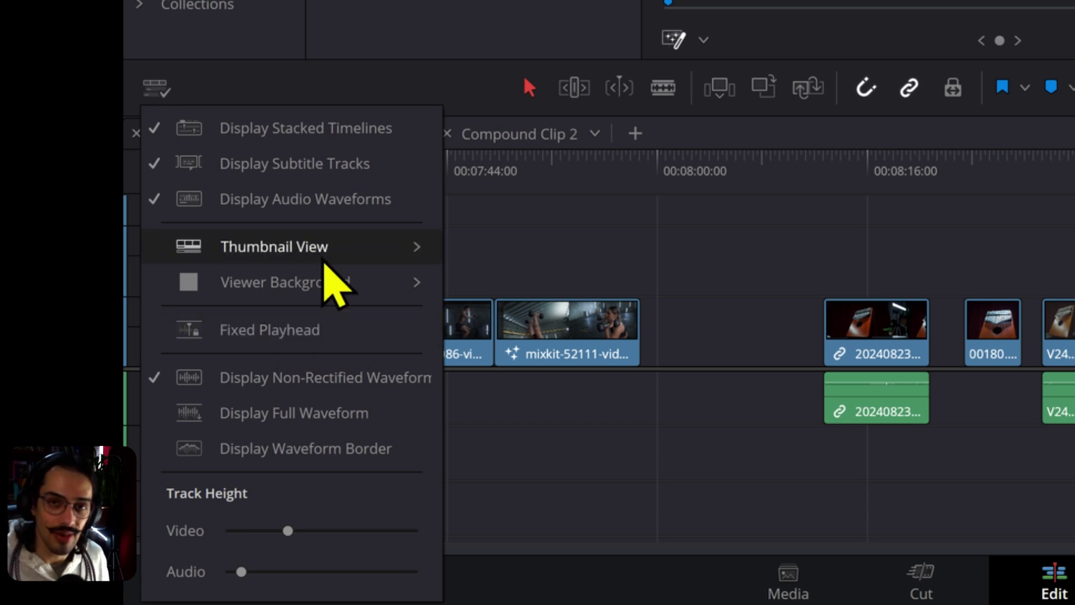
mouse_move(323, 261)
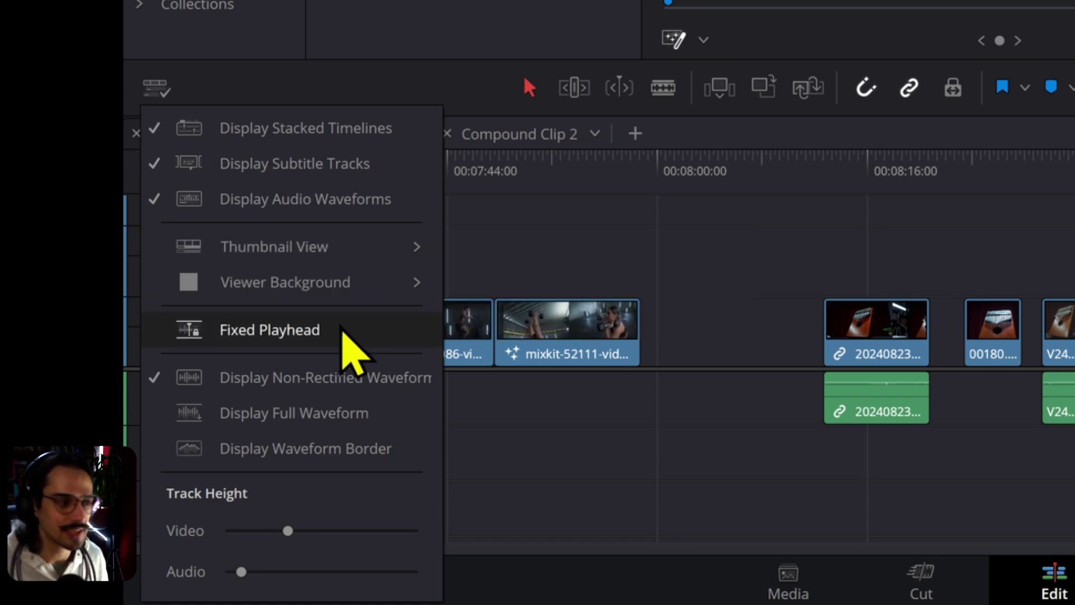
click(339, 332)
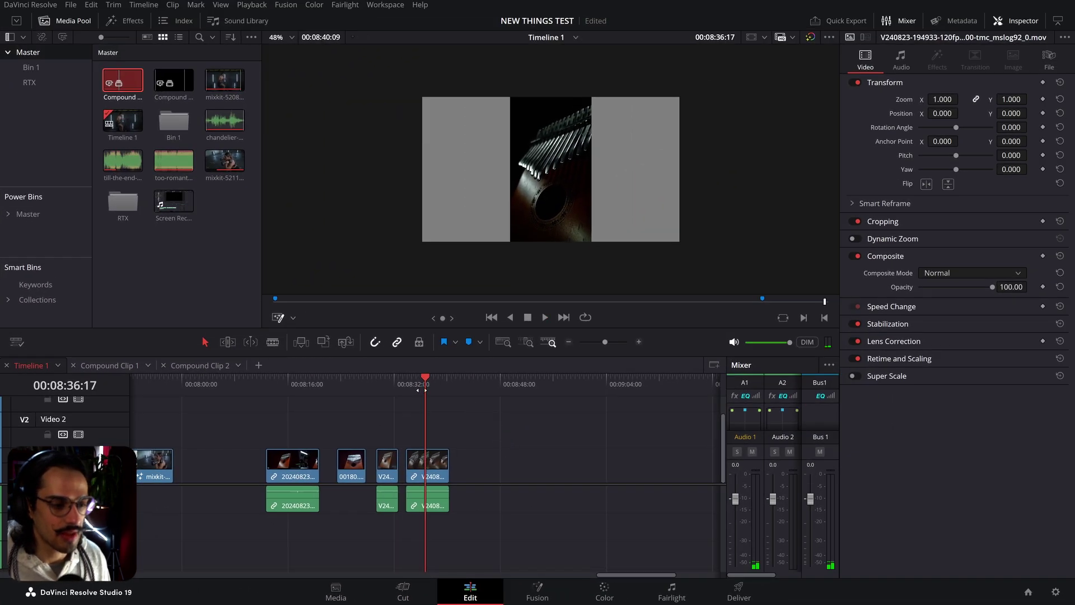
Step: Scrub the timeline back to the 20240823 clip and play a few seconds of it with the playhead fixed
drag(421, 391, 531, 390)
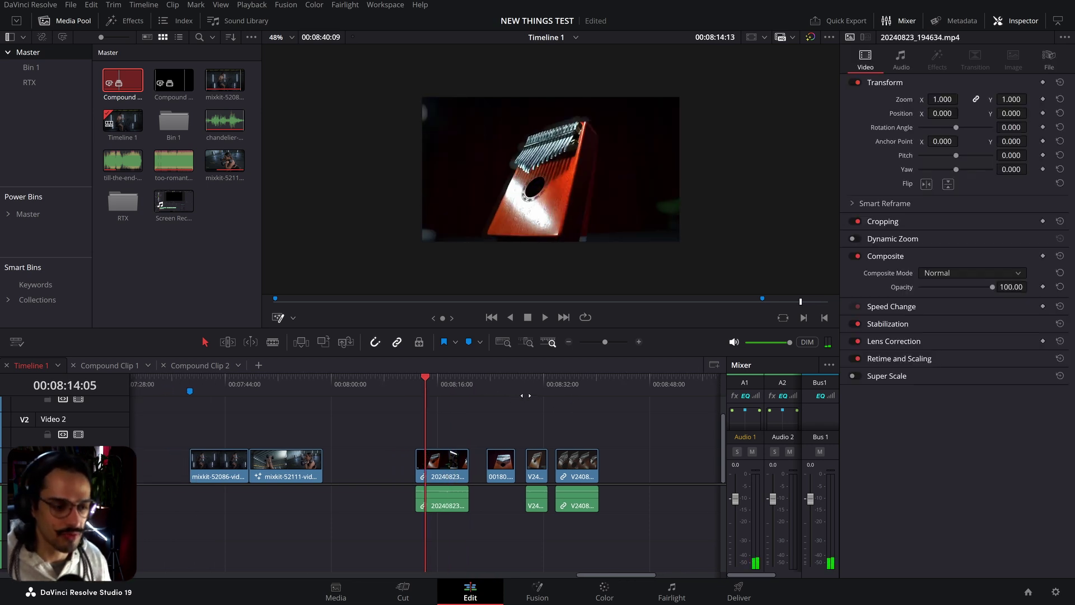
key(space)
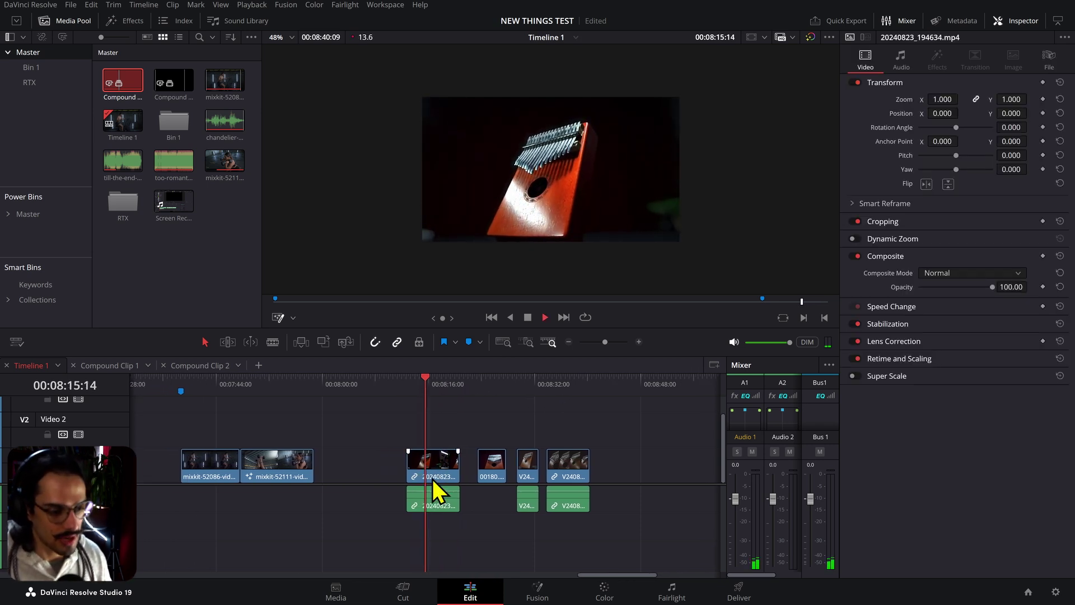
key(space)
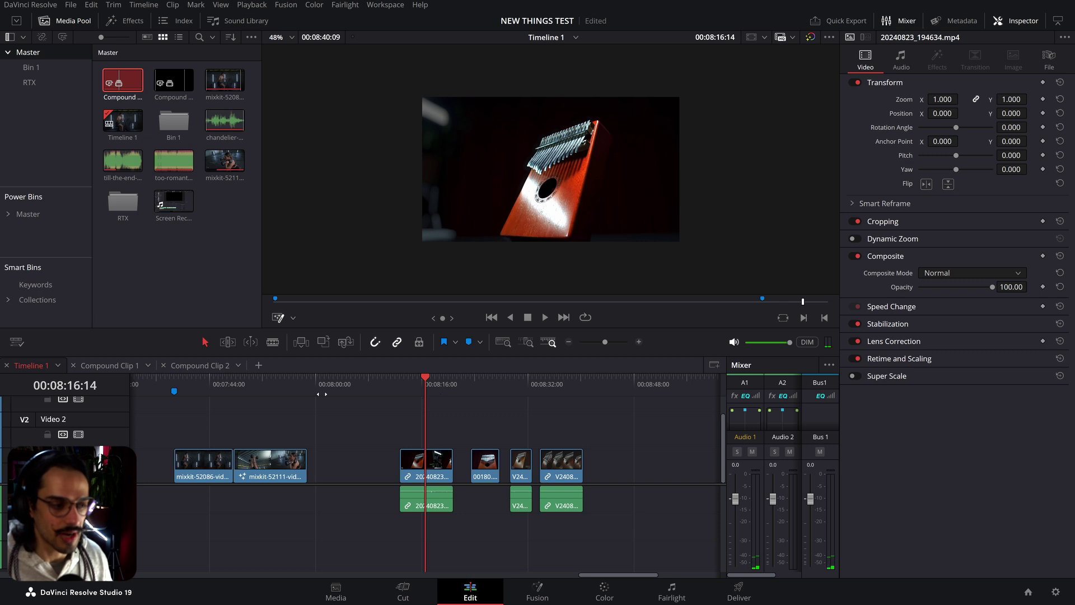
Step: Disable Fixed Playhead, and play and scrub the timeline around the 20240823 clip with the moving playhead
click(17, 341)
key(Escape)
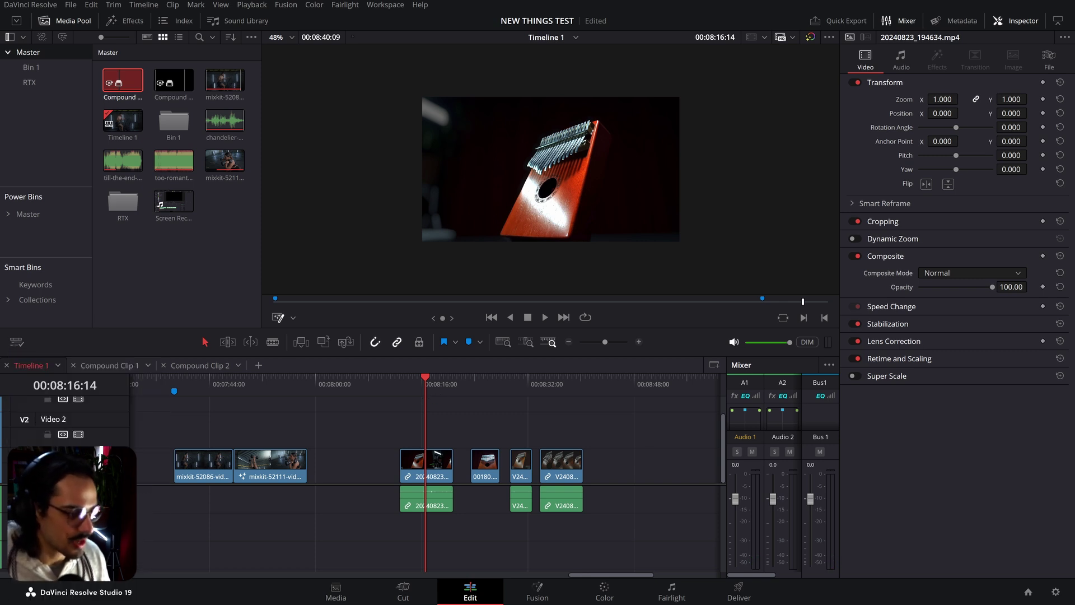
key(space)
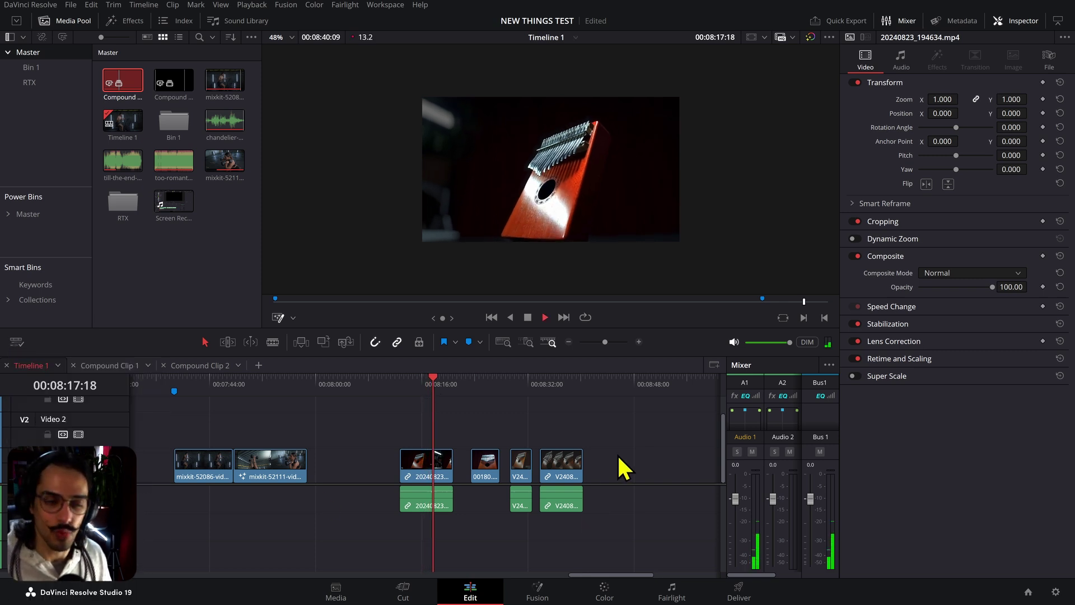
key(space)
drag(510, 394, 345, 457)
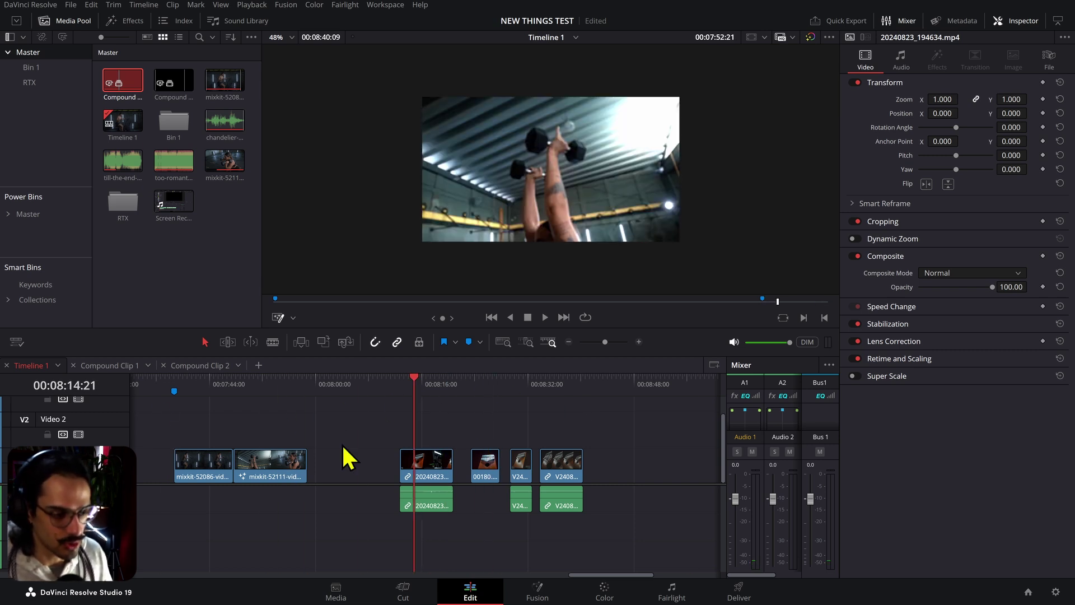
Step: Re-enable Fixed Playhead and jump between edit points back to 00:06:36:13 on the timeline
click(16, 342)
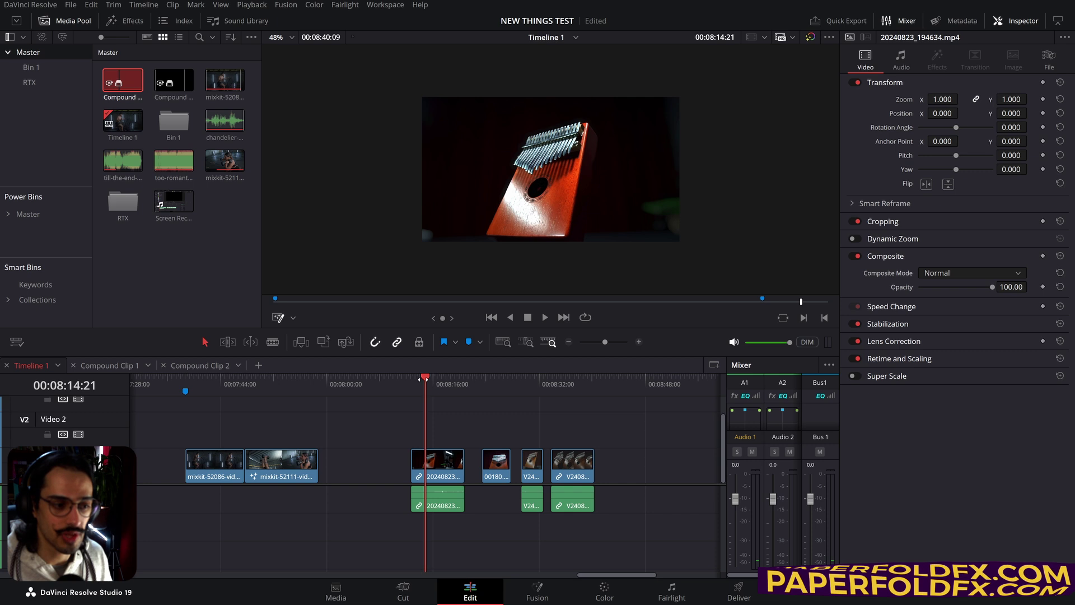
key(Up)
key(Up)
key(Up)
key(Up)
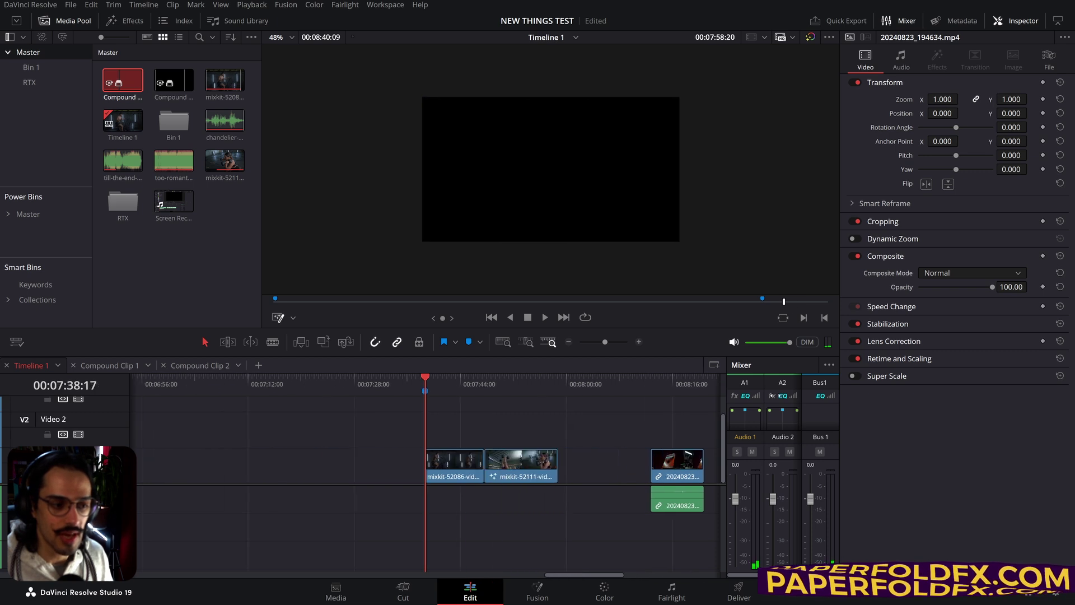
key(Up)
key(Down)
key(Down)
key(Up)
key(Up)
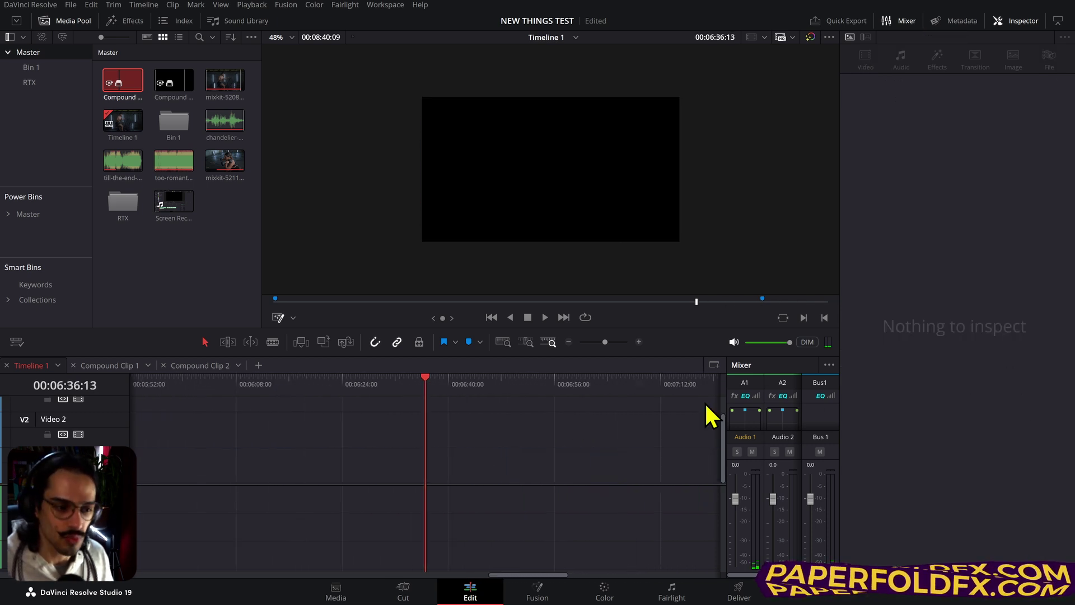
Step: Switch Fixed Playhead off again in the timeline view settings
click(17, 343)
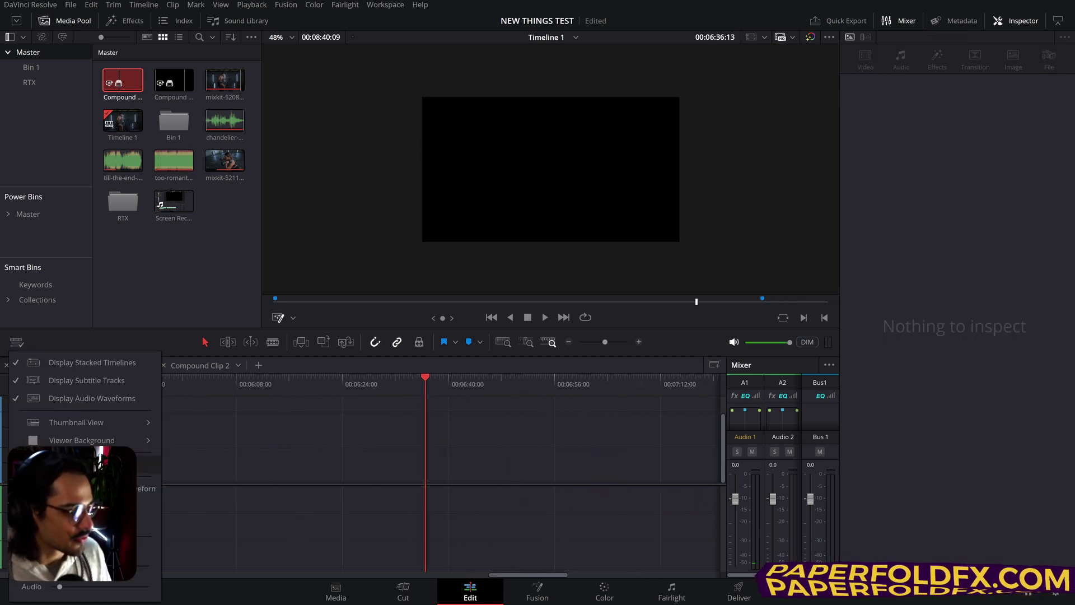
click(452, 449)
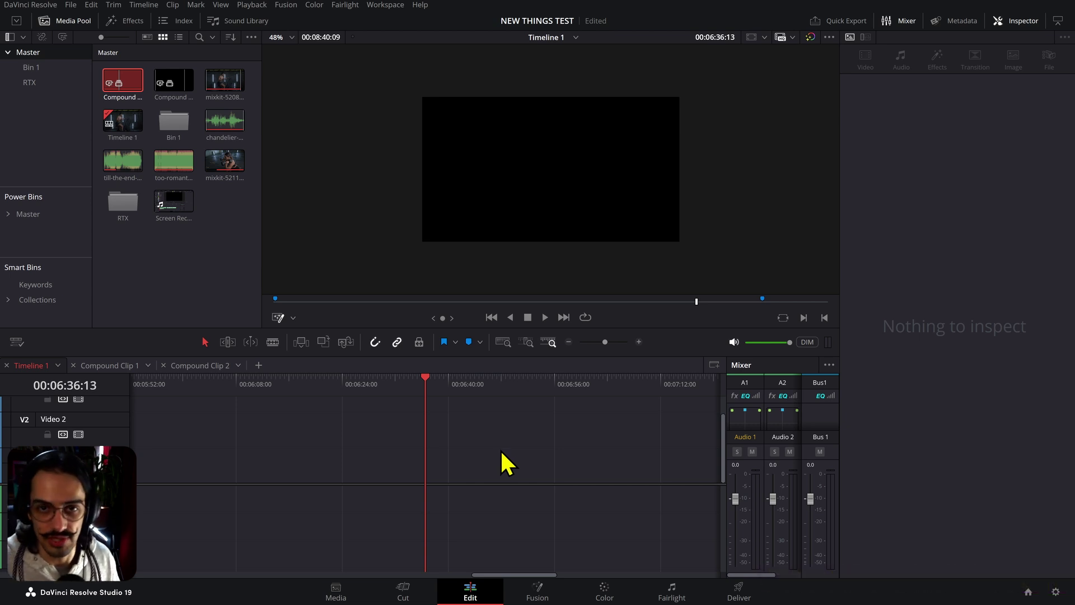
key(alt+t)
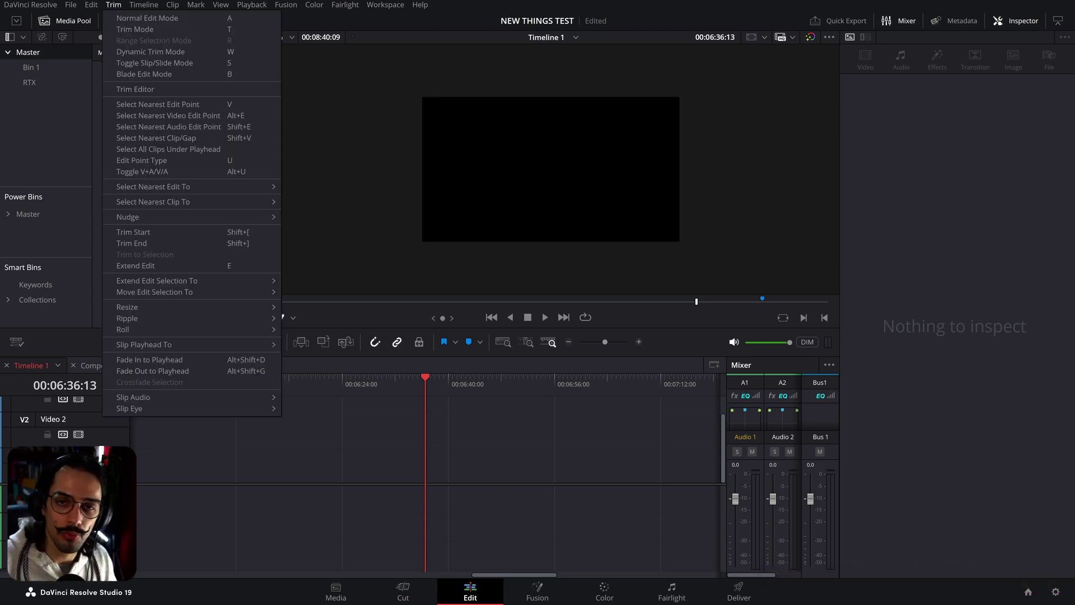
key(Escape)
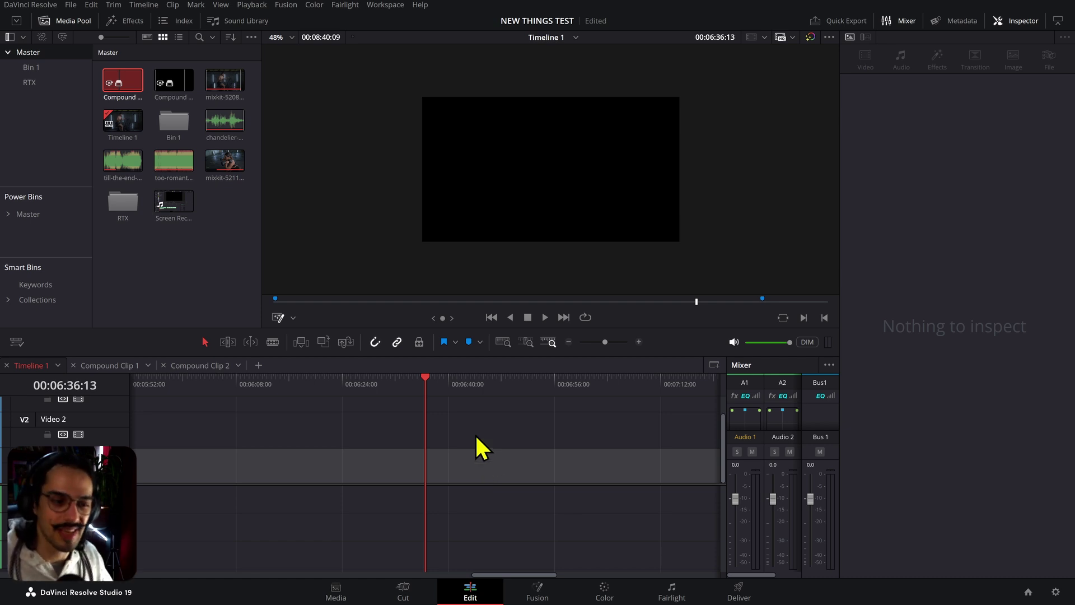
Step: Move the playhead to 00:05:43:08 over the Text+ title and show the viewer's guide overlay
scroll(569, 420, left, 3)
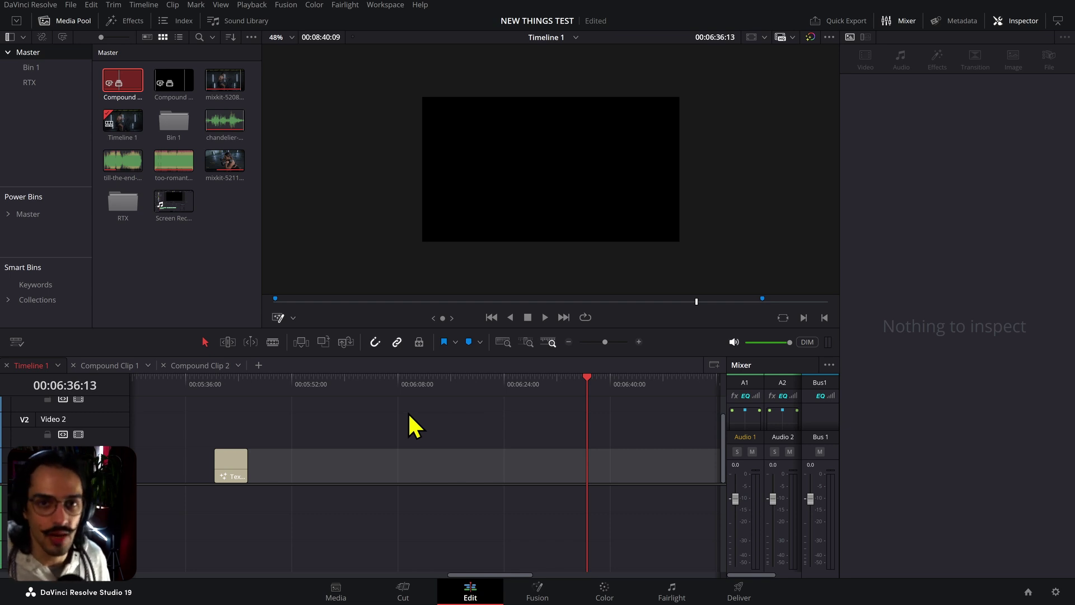
click(233, 381)
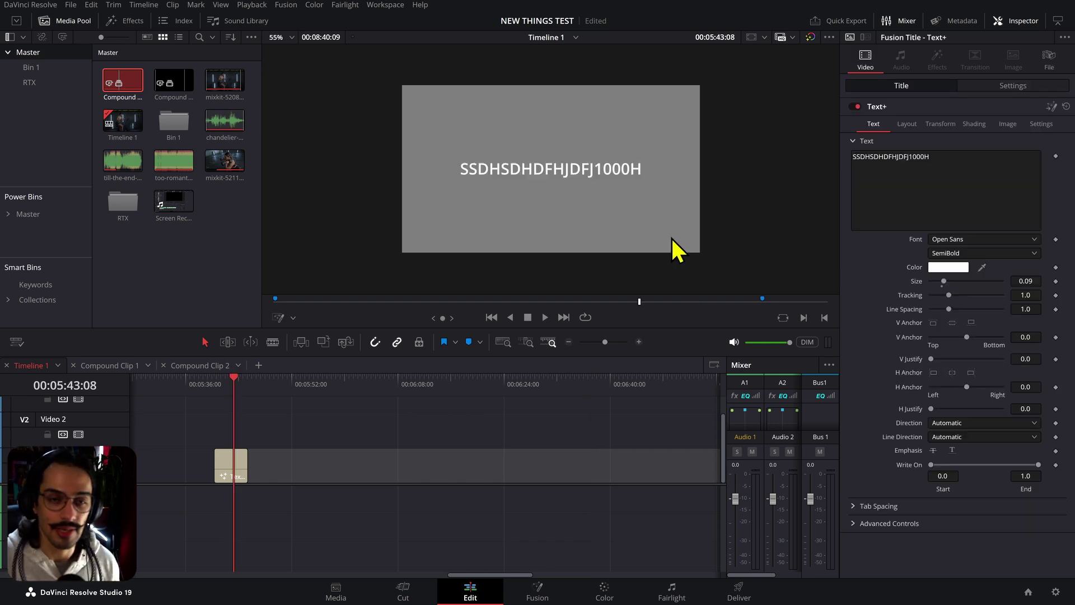
click(765, 38)
click(749, 72)
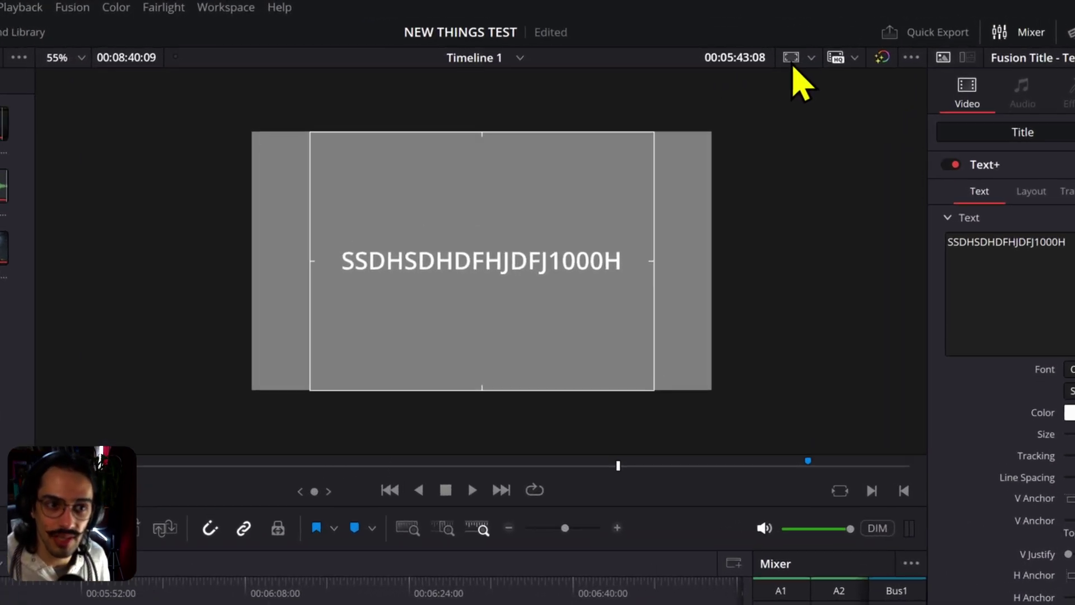
Step: Hide the 1.33 Broadcast and Film guide in the viewer
click(847, 73)
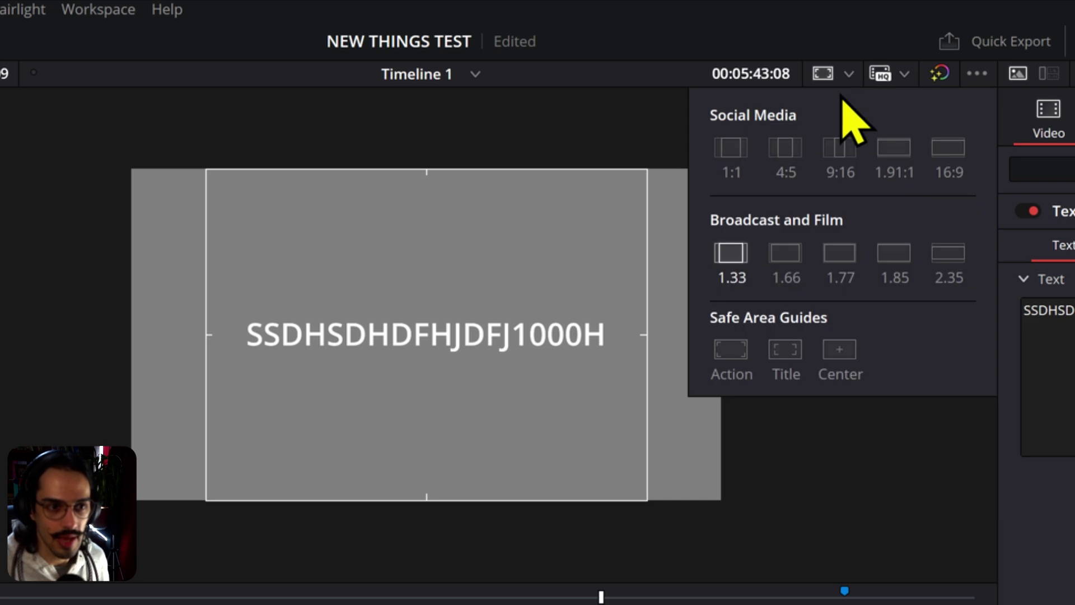
click(736, 251)
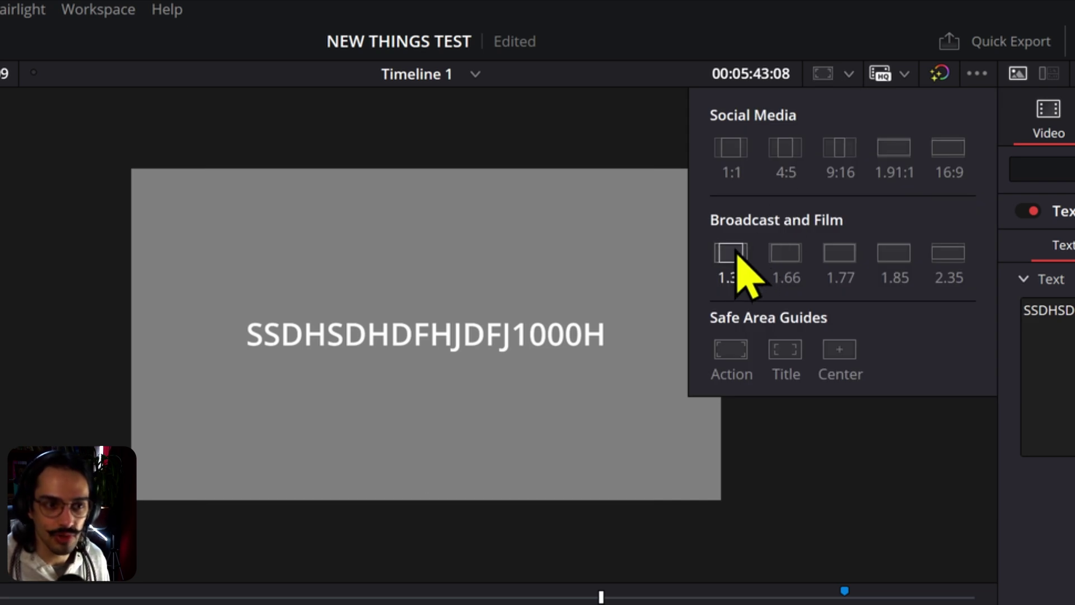
click(855, 81)
click(850, 79)
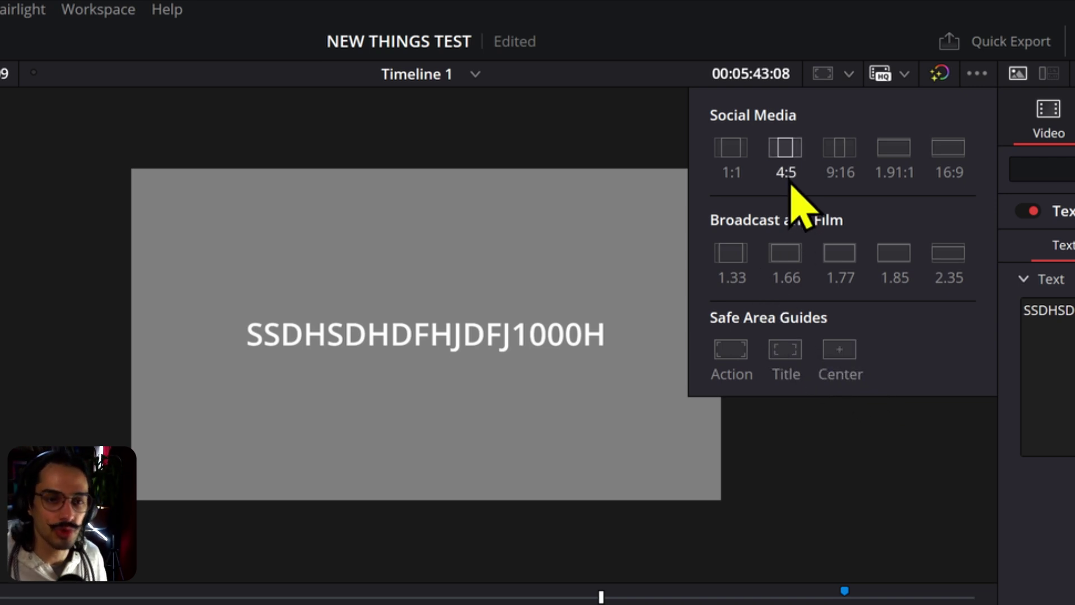
Step: Show the 4:5 and 9:16 Social Media guides over the title, and hide the 4:5 guide again
click(791, 160)
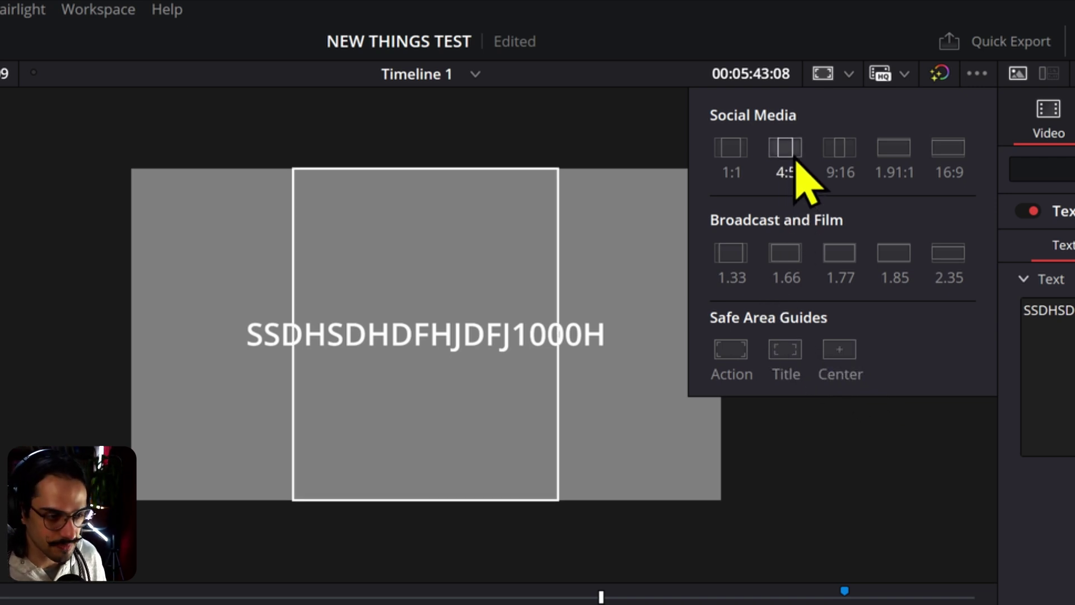
click(835, 164)
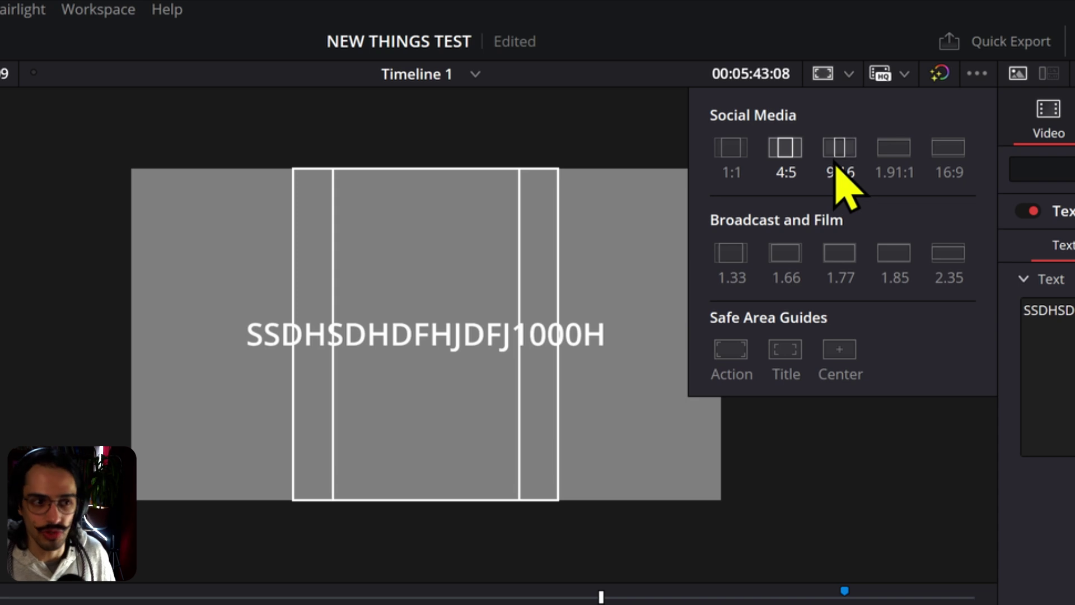
click(786, 151)
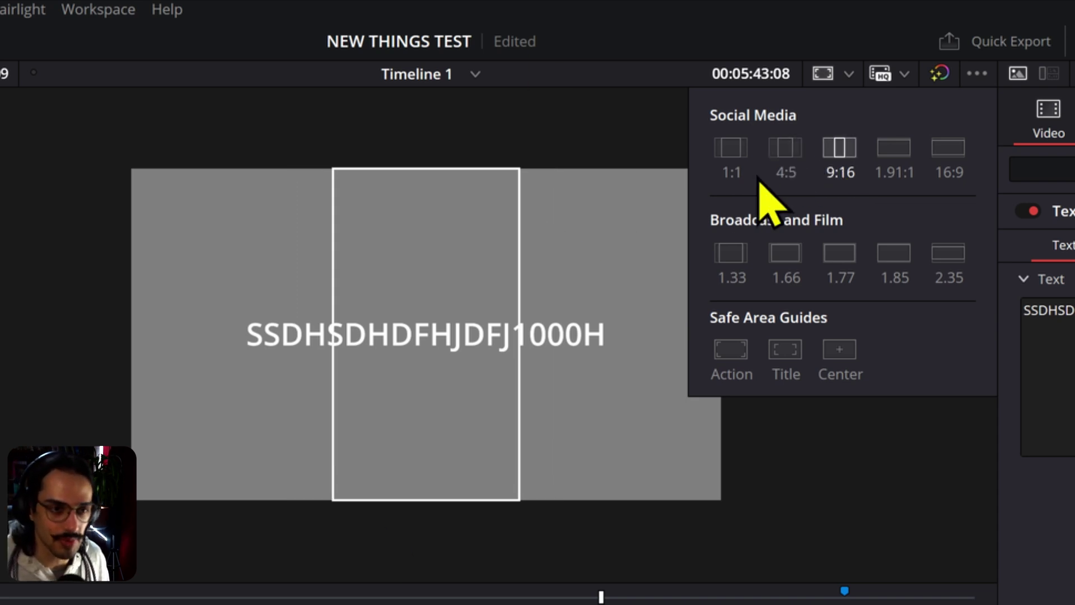
Step: Show the 1:1, 1.91:1 and 16:9 Social Media guides together and hide the 9:16 guide
click(894, 157)
click(943, 163)
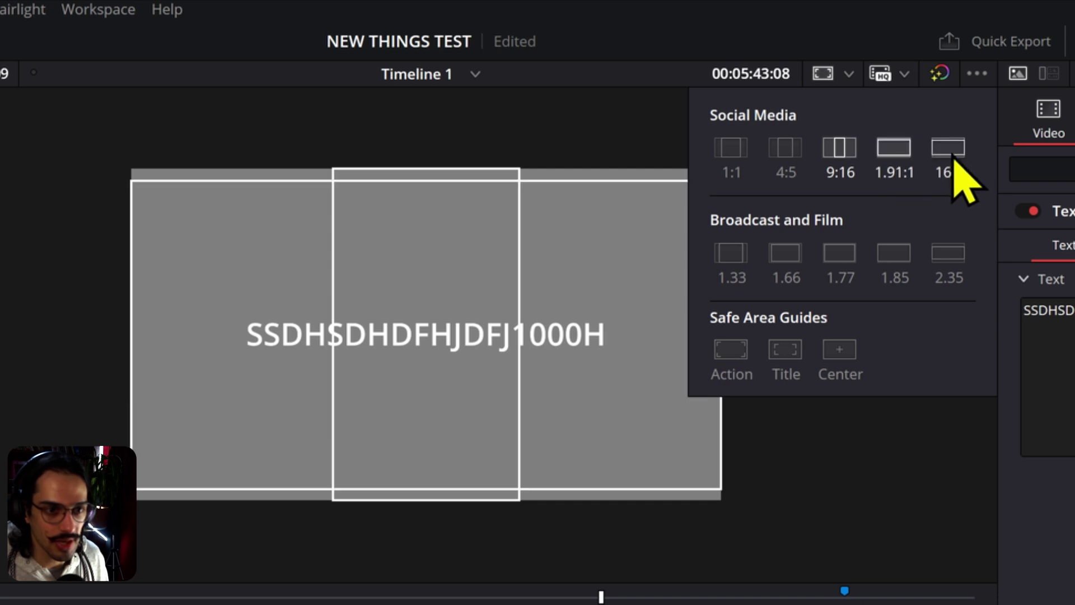
click(785, 150)
click(738, 153)
click(739, 154)
click(737, 154)
click(791, 159)
click(849, 165)
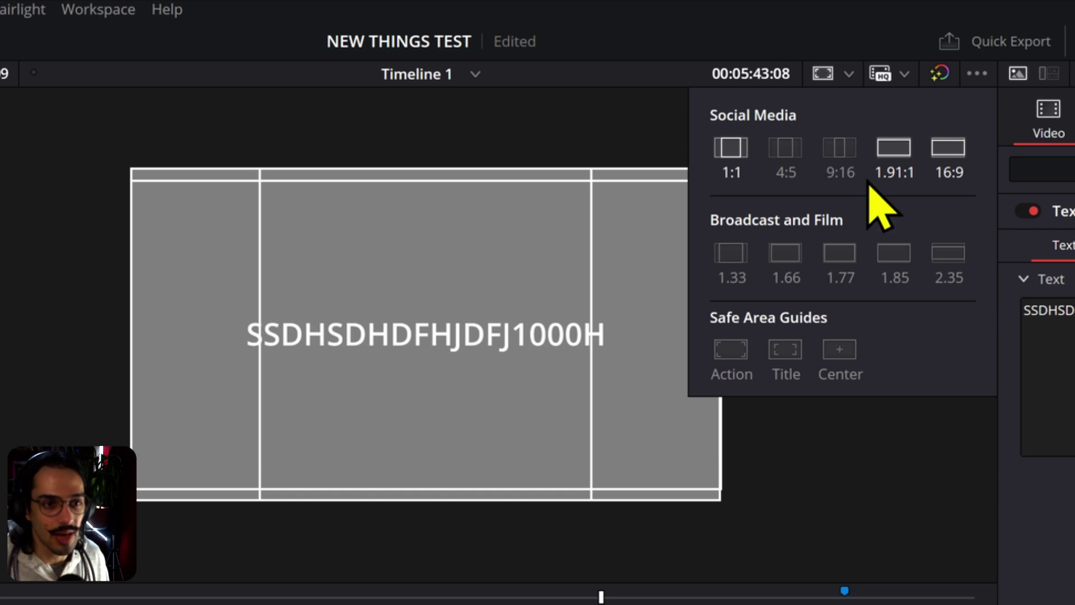
Step: Hide the 1:1, 1.91:1 and 16:9 guides and show only the 9:16 guide
click(896, 160)
click(946, 150)
click(737, 154)
click(737, 154)
click(738, 153)
click(840, 151)
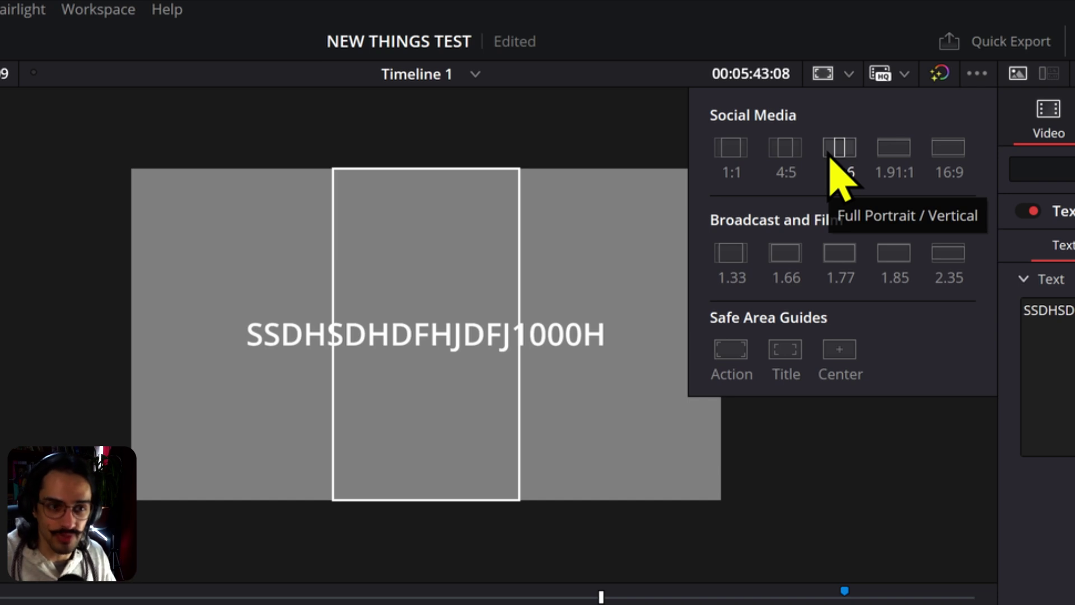
Step: Examine the title against the 9:16 guide up close in the viewer and reopen the guide options
click(583, 403)
drag(583, 403, 630, 451)
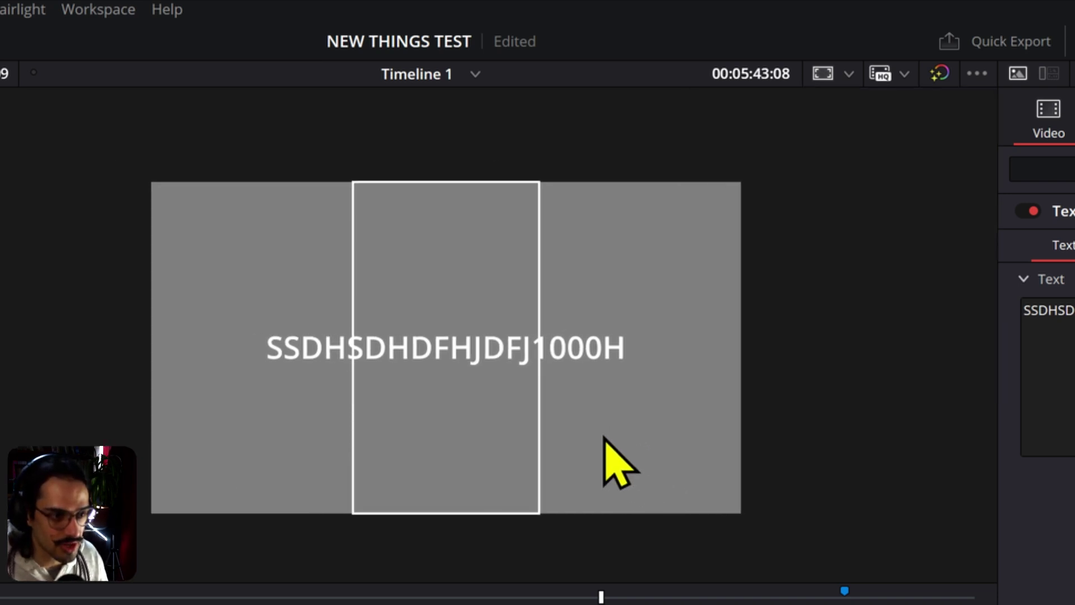
scroll(581, 444, up, 2)
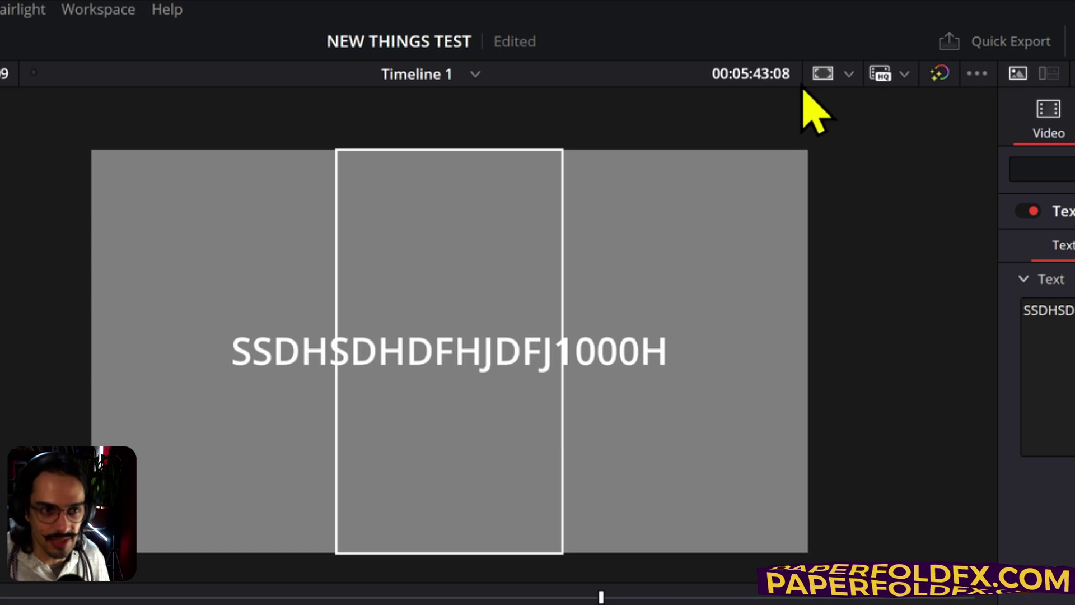
click(850, 76)
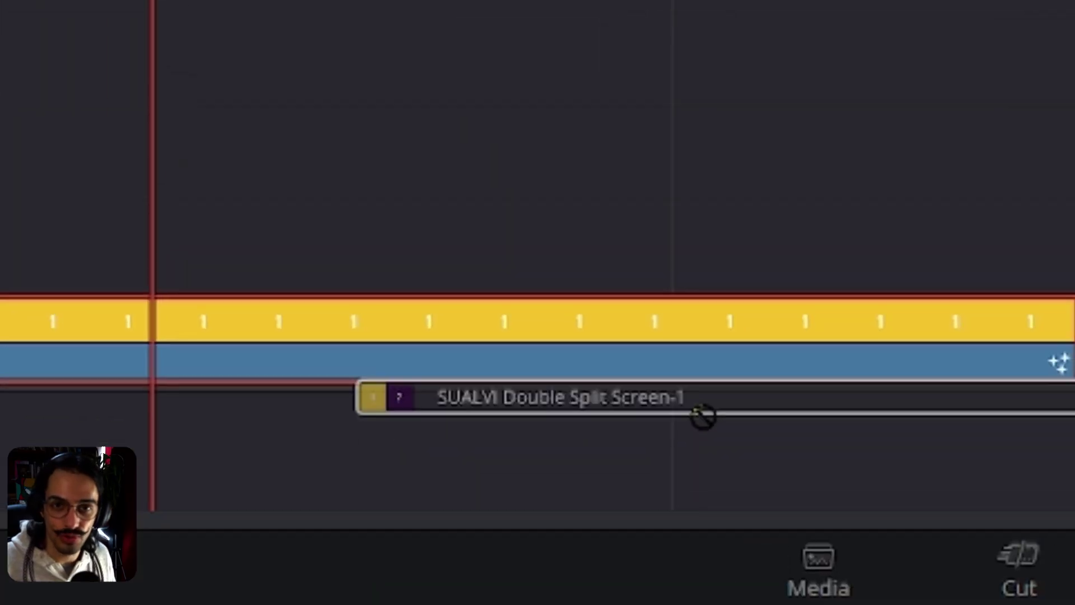
drag(700, 413, 629, 360)
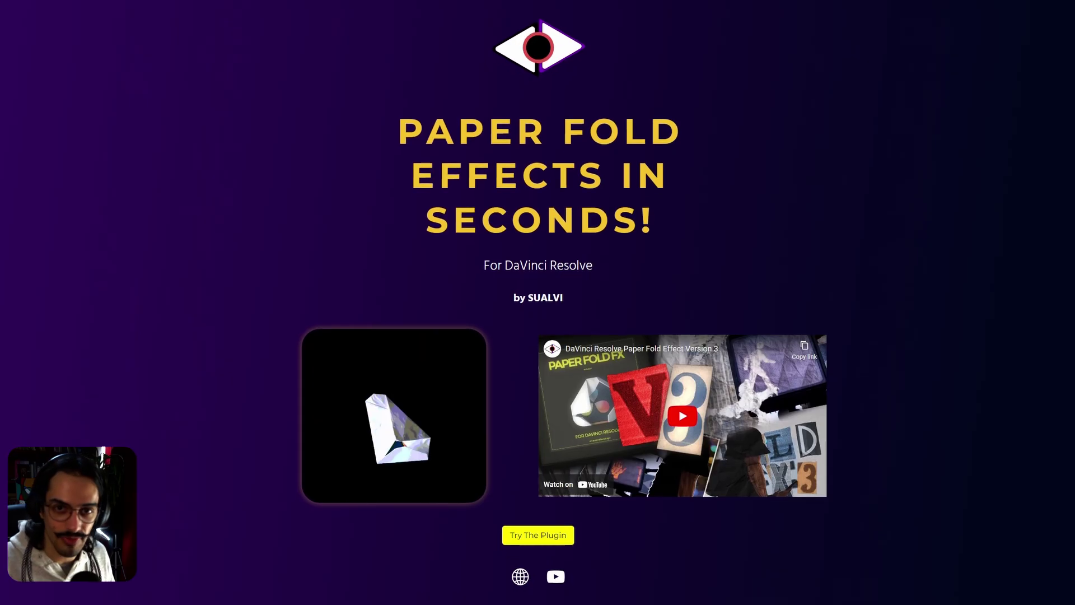
Step: Look through the web page of the Paper Fold effects plugin from its introduction down
scroll(538, 302, down, 2)
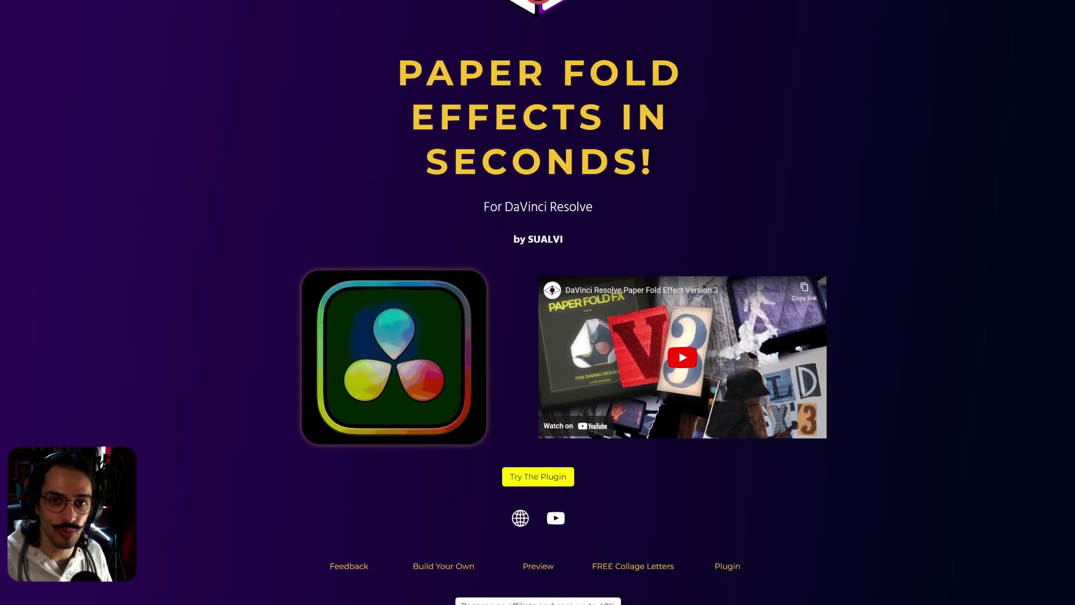
scroll(537, 302, down, 15)
scroll(538, 303, down, 5)
scroll(537, 302, down, 4)
scroll(538, 302, down, 4)
scroll(538, 302, down, 4)
scroll(538, 302, down, 2)
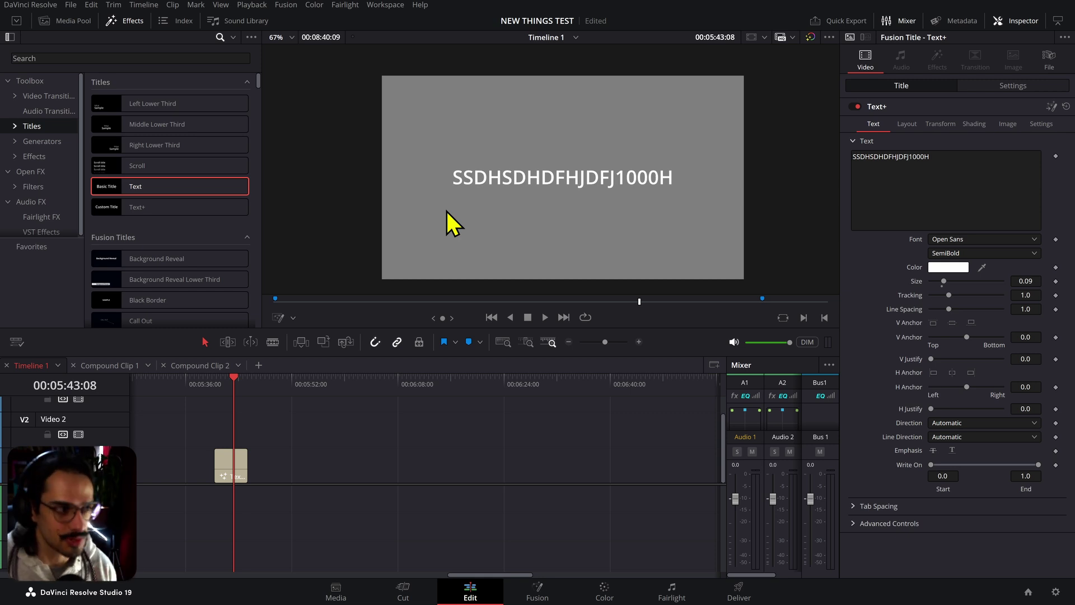
Step: Search the effects library for "PAP" and check the All Folders and Current Folder search scopes
click(233, 37)
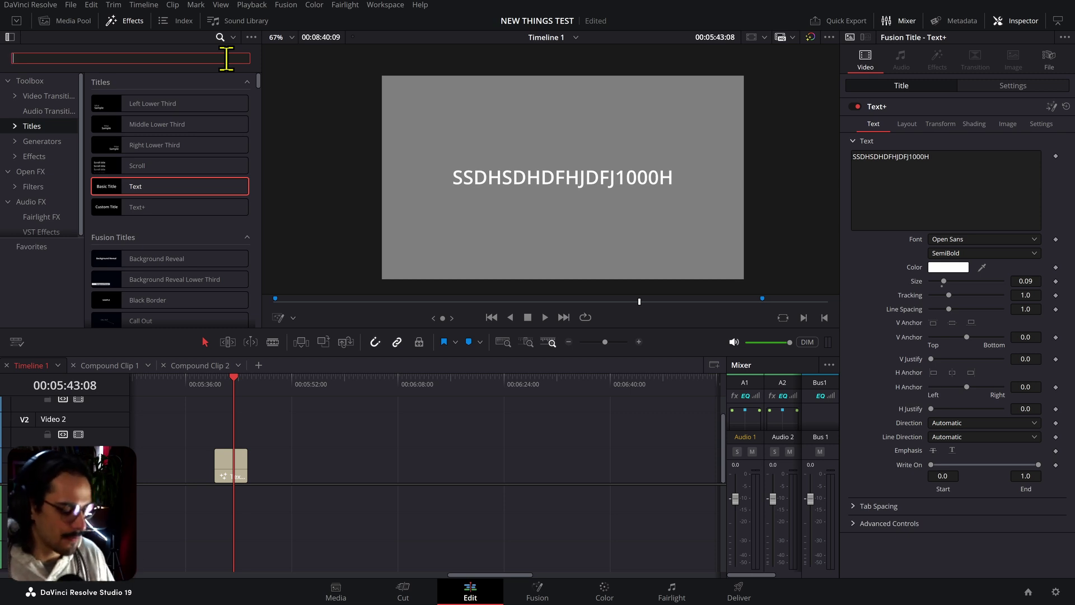
text(PAP)
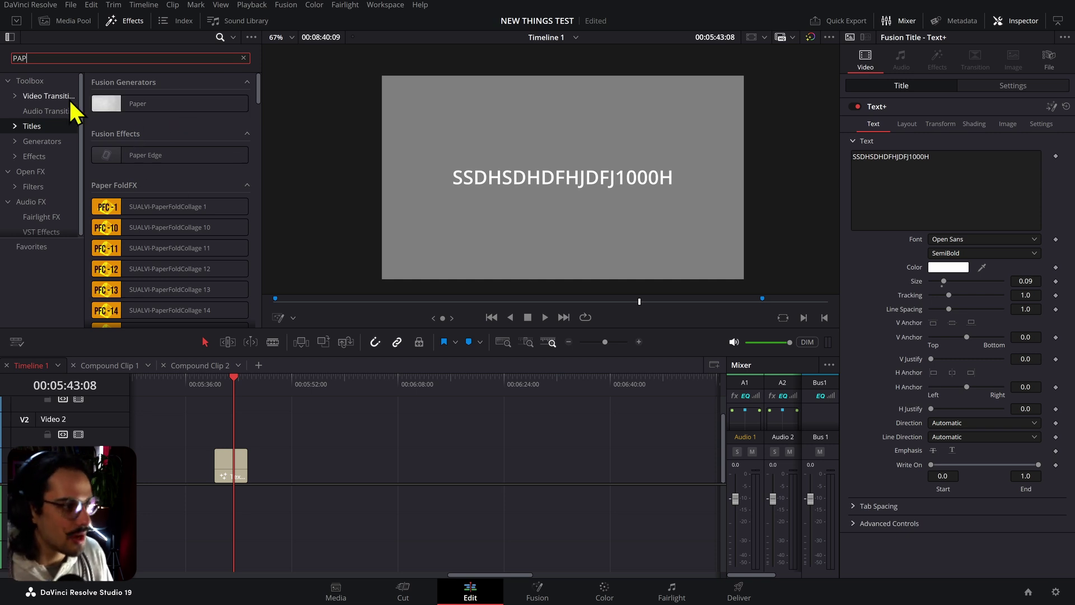
click(233, 38)
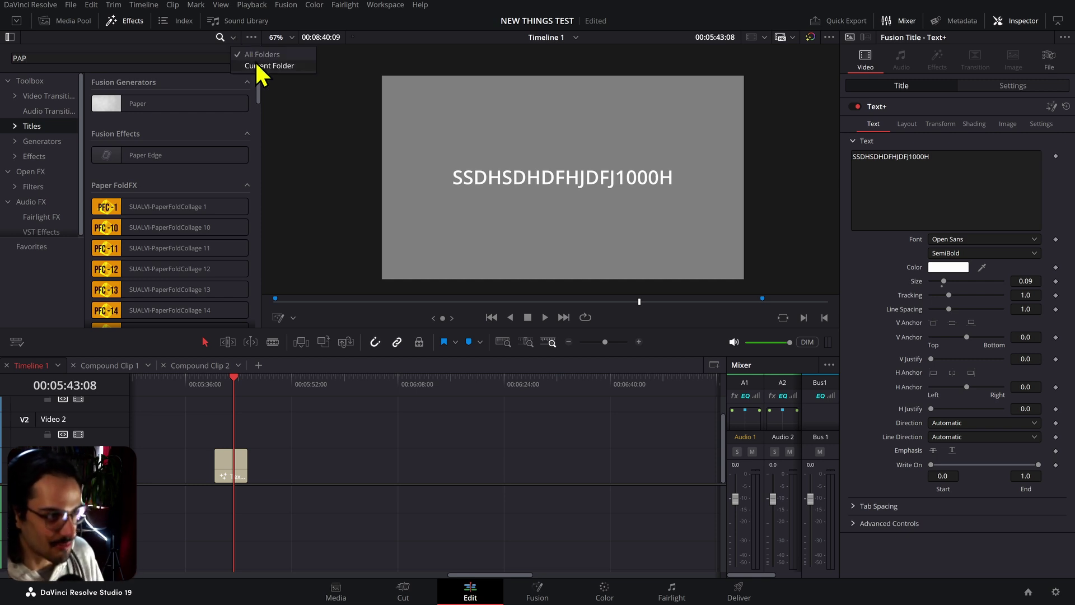
click(199, 58)
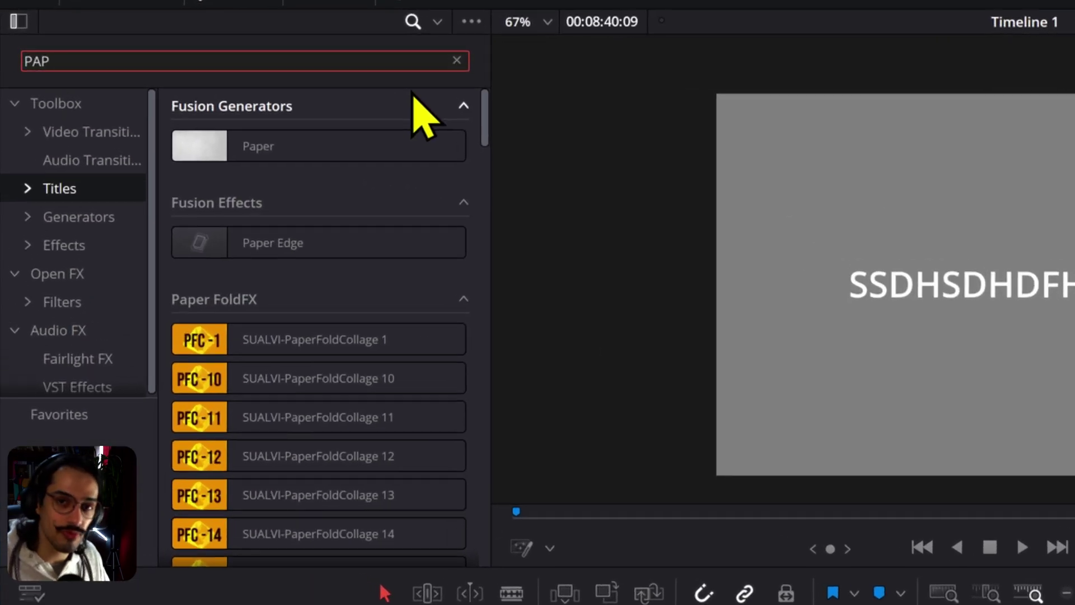
Step: Collapse and re-expand all effect categories at once, and clear the search to browse the full Toolbox list
alt+double_click(422, 104)
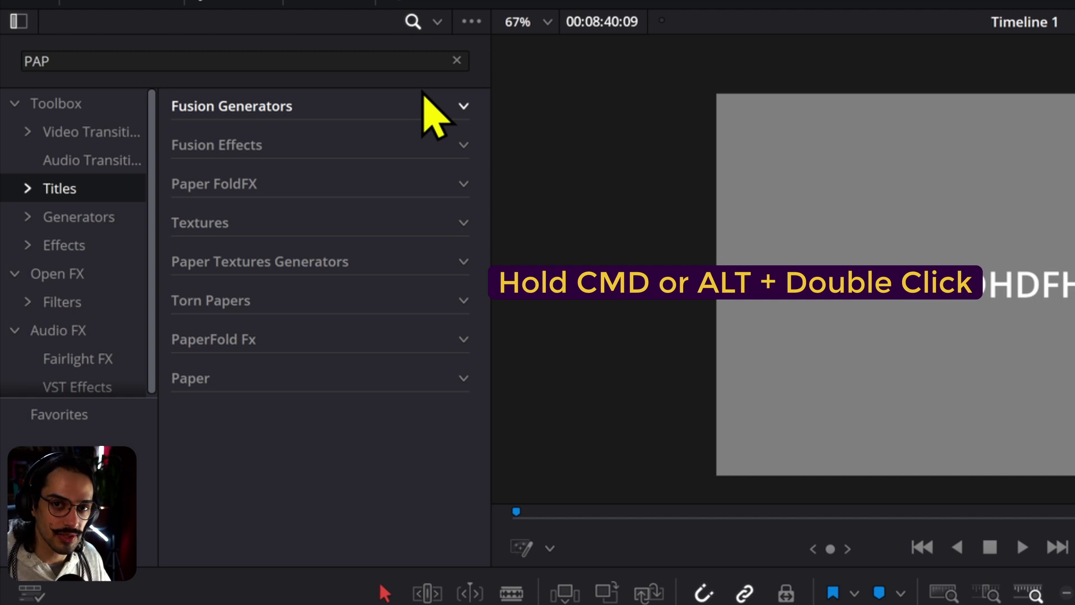
alt+double_click(424, 103)
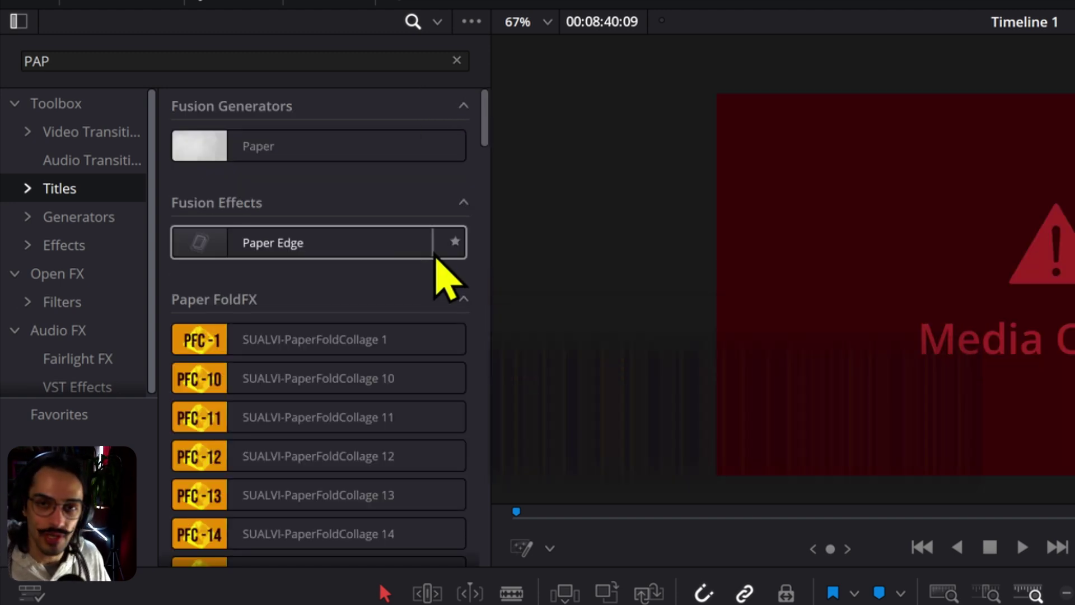
click(456, 60)
scroll(402, 209, up, 2)
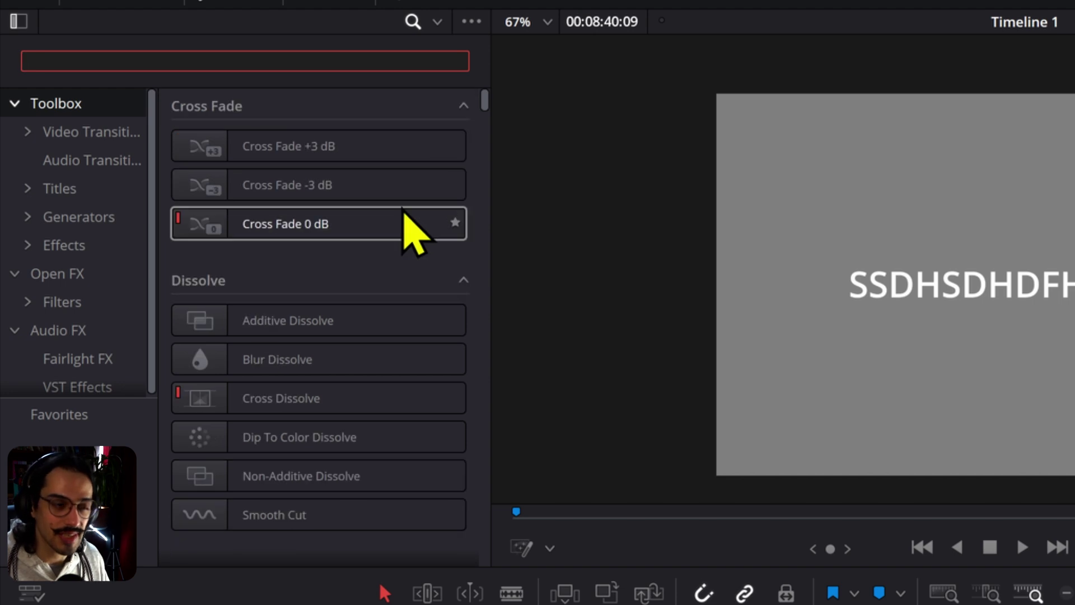
scroll(414, 230, down, 20)
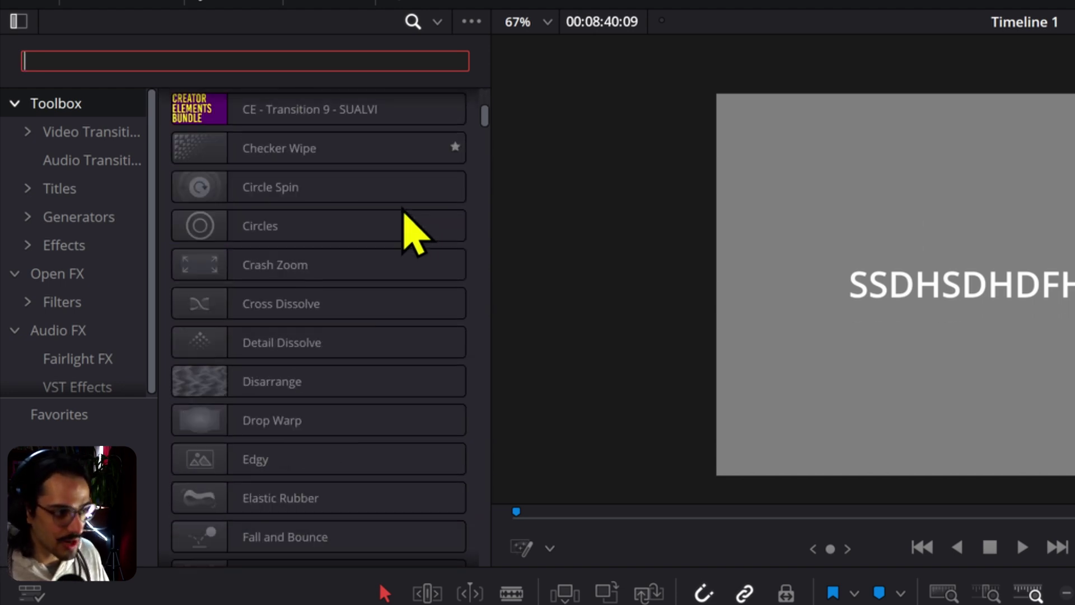
scroll(413, 229, down, 10)
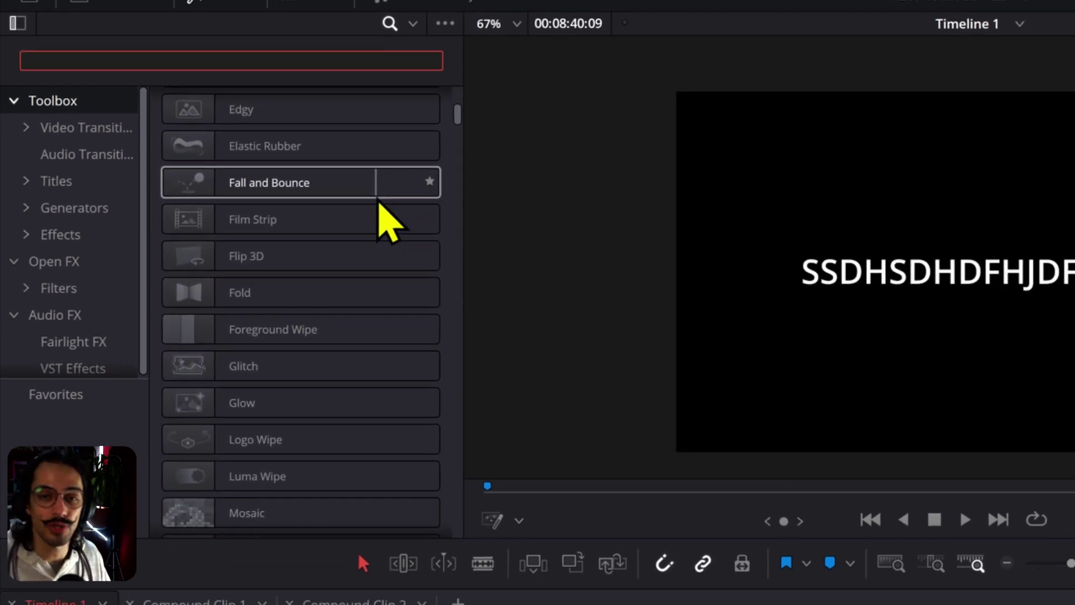
scroll(400, 209, down, 3)
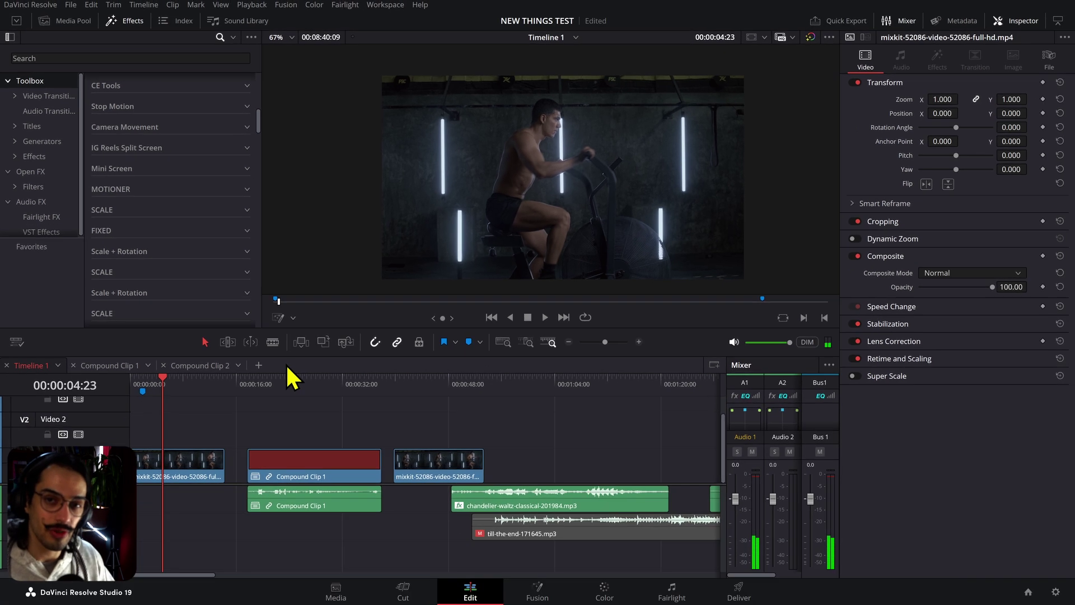
Step: Apply the Box Blur effect from Resolve FX Blur to the first mixkit video clip on the timeline
click(218, 474)
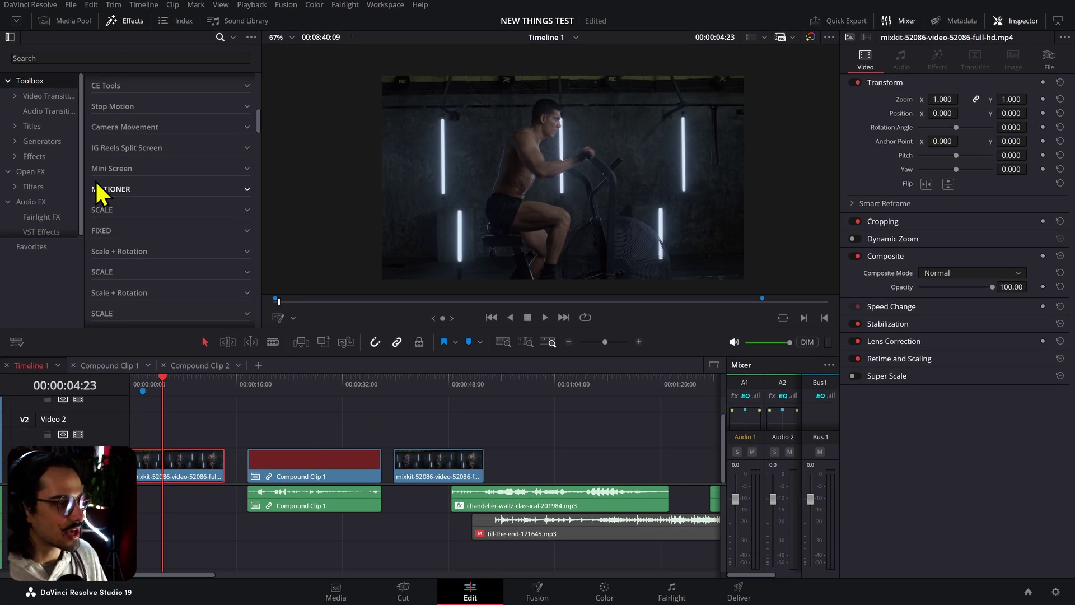
click(47, 185)
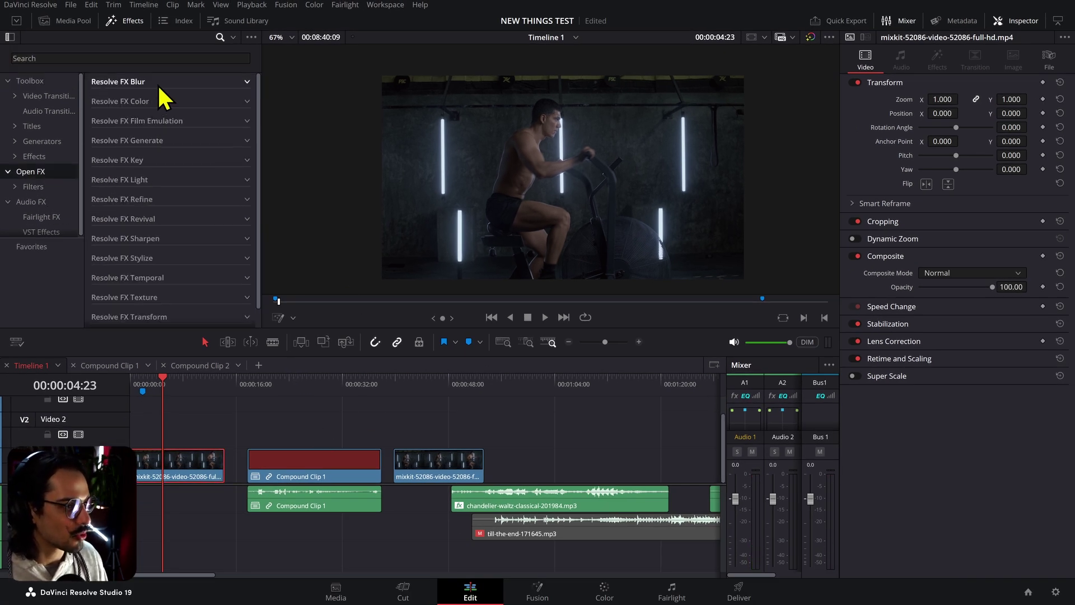
click(129, 82)
drag(141, 103, 180, 467)
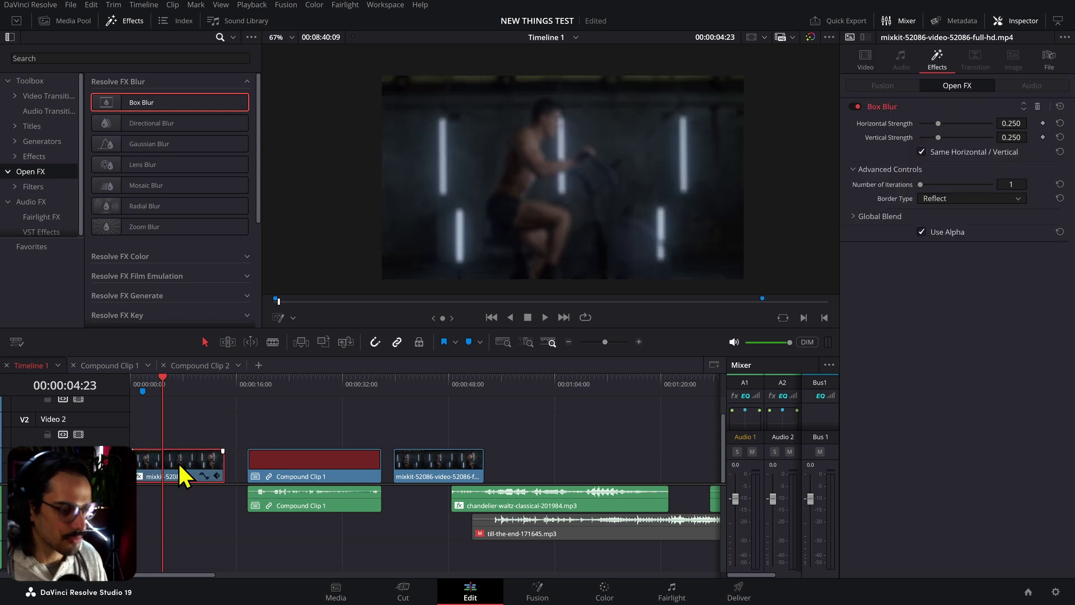
Step: Keyframe the Box Blur strength at 00:00:04:23 and set the strength to 0.077 at 00:00:08:10
click(1042, 137)
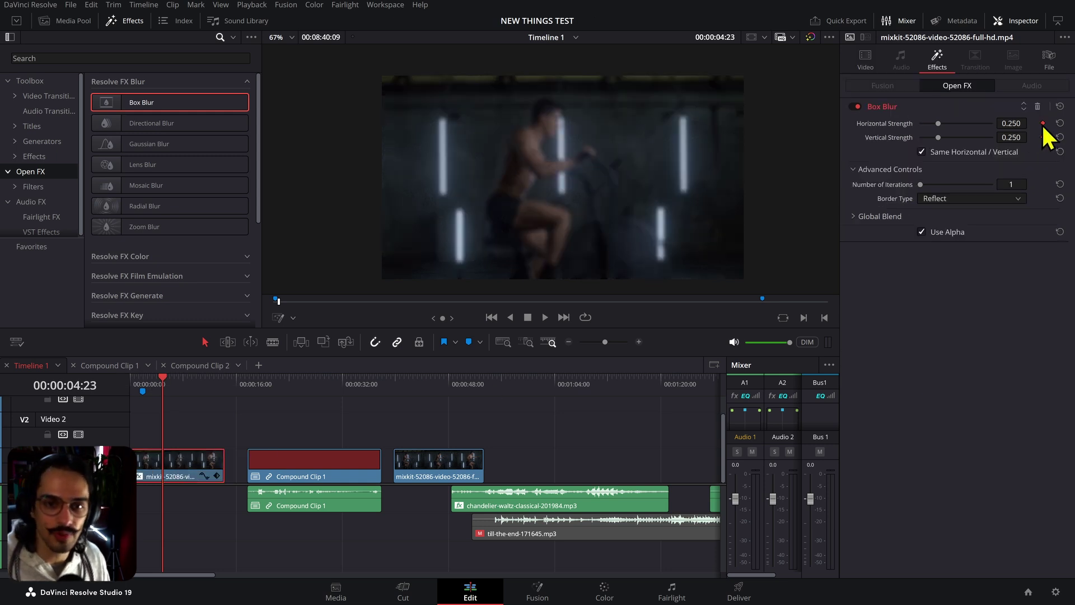
drag(164, 386, 186, 386)
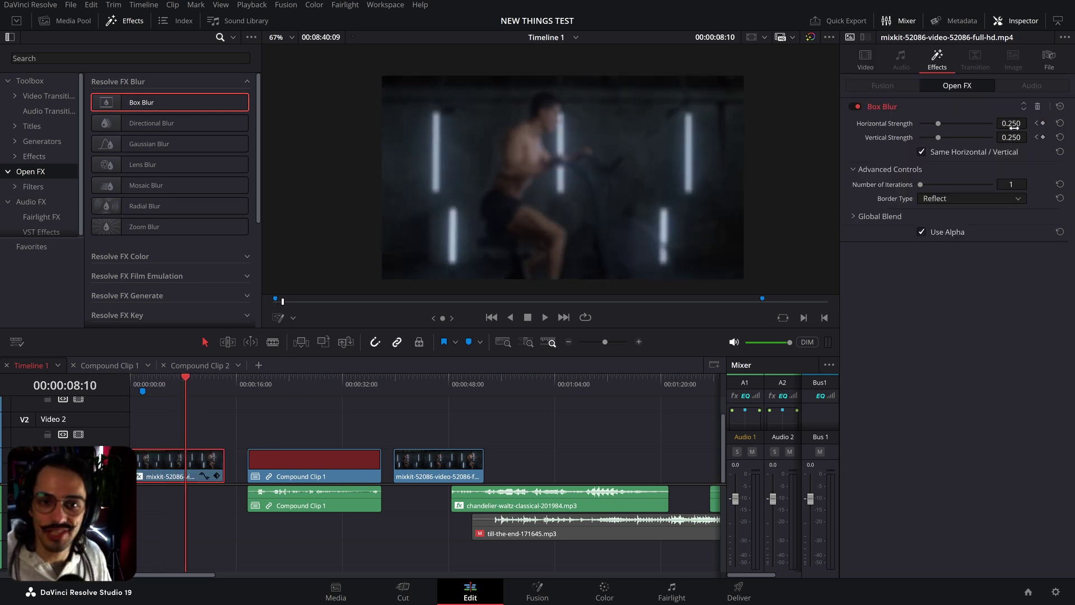
drag(1011, 123, 991, 123)
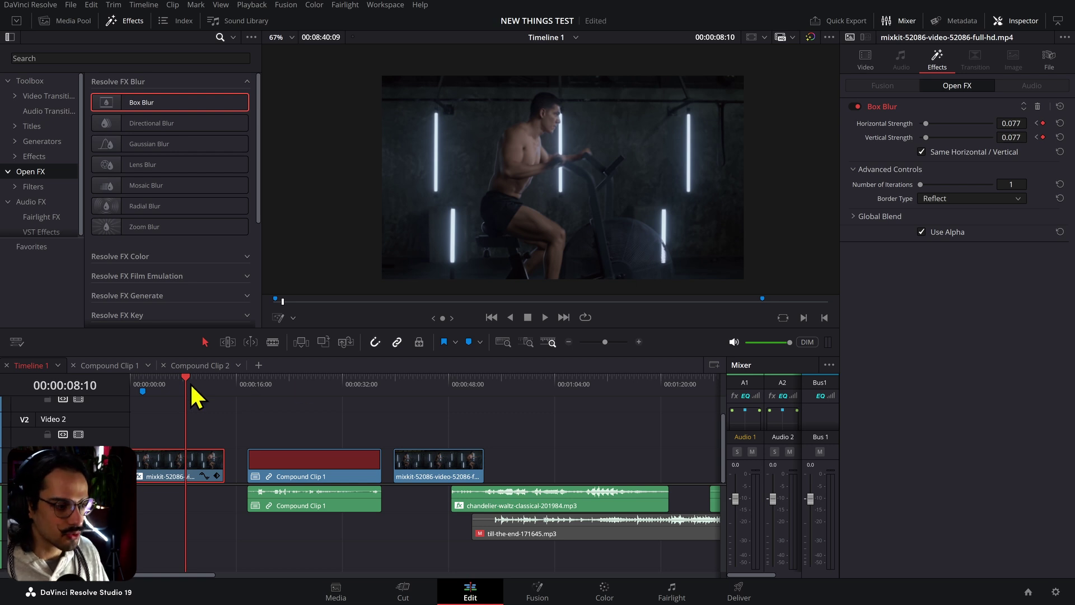
Step: Show the blurred clip's keyframe curve under it on the timeline and open the list of available curve parameters
click(160, 387)
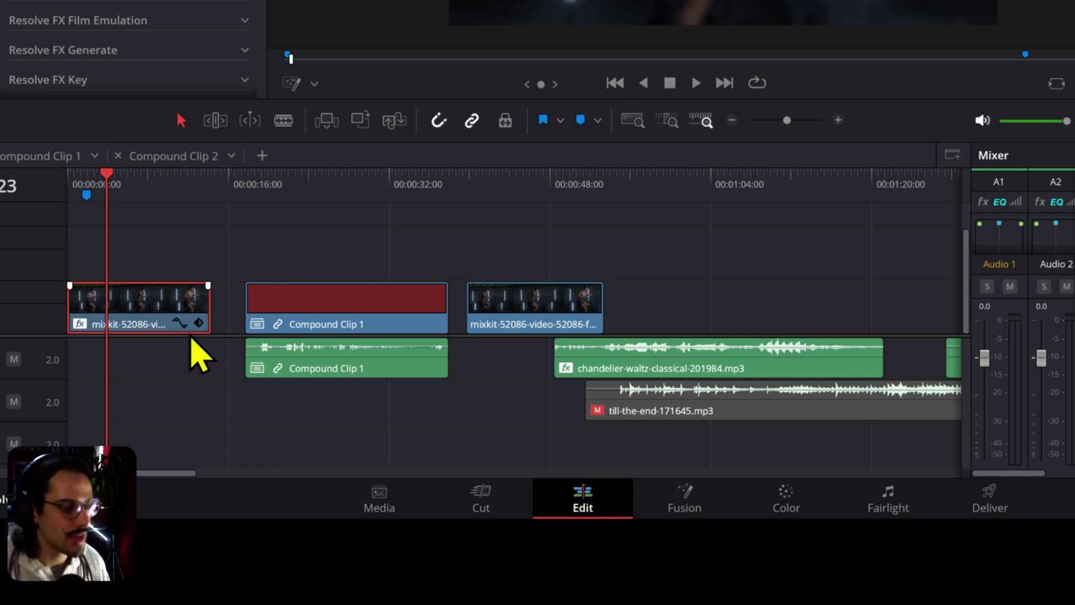
scroll(271, 343, up, 5)
scroll(491, 310, down, 1)
key(shift+c)
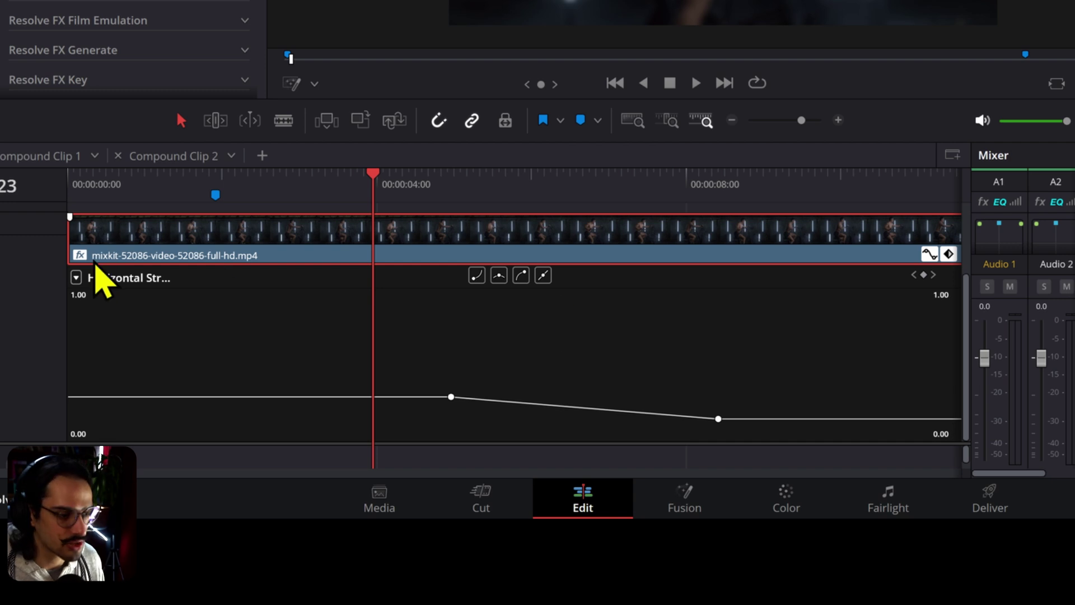
click(76, 277)
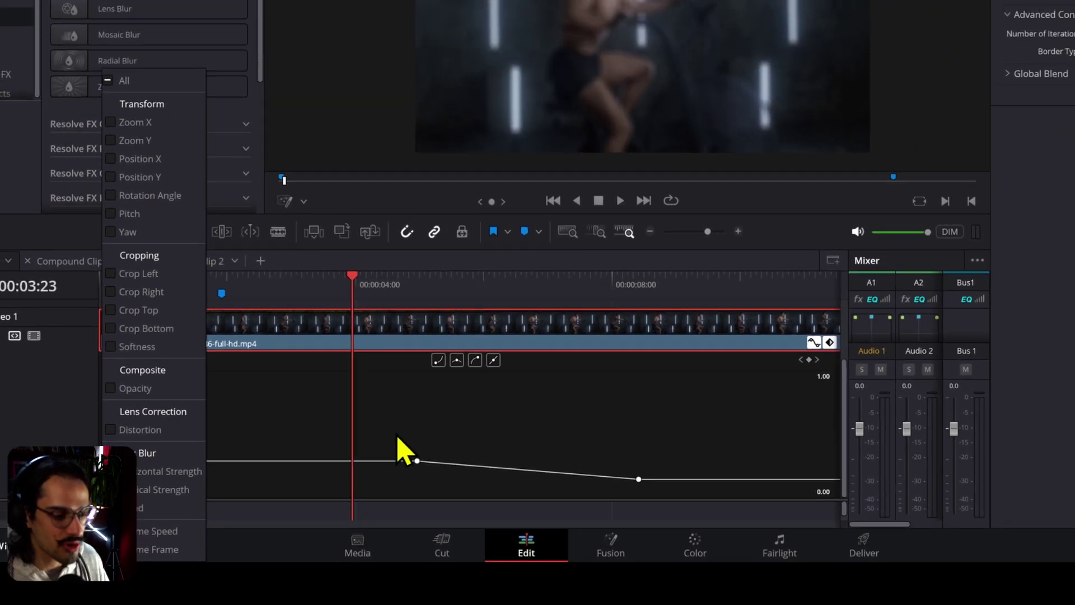
Step: Ease the first Horizontal Strength keyframe and add a keyframe on the Vertical Strength curve at 00:00:03:23
click(459, 404)
click(393, 506)
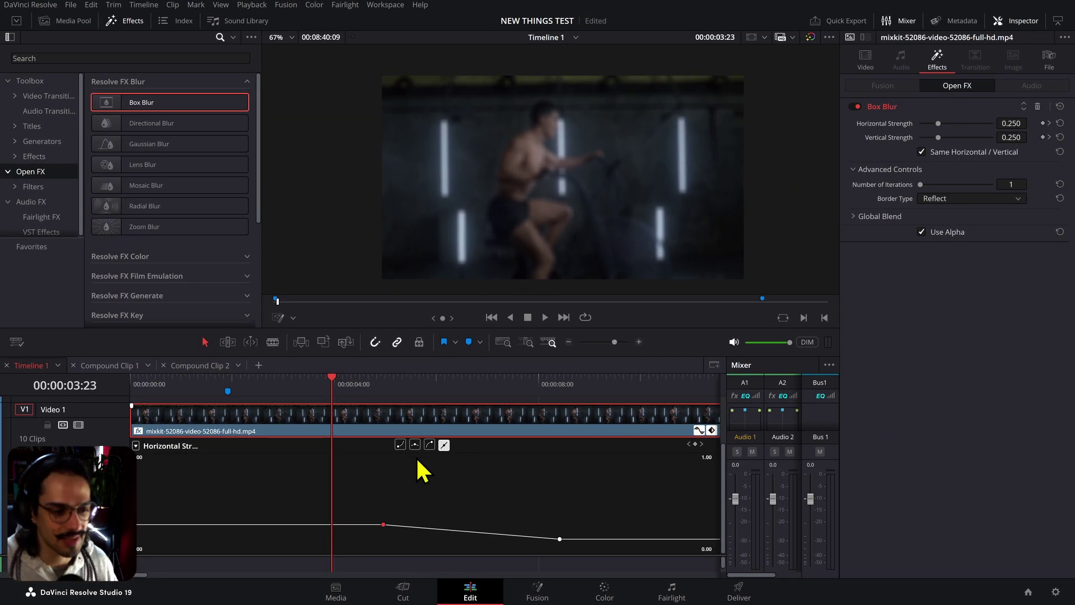
click(400, 445)
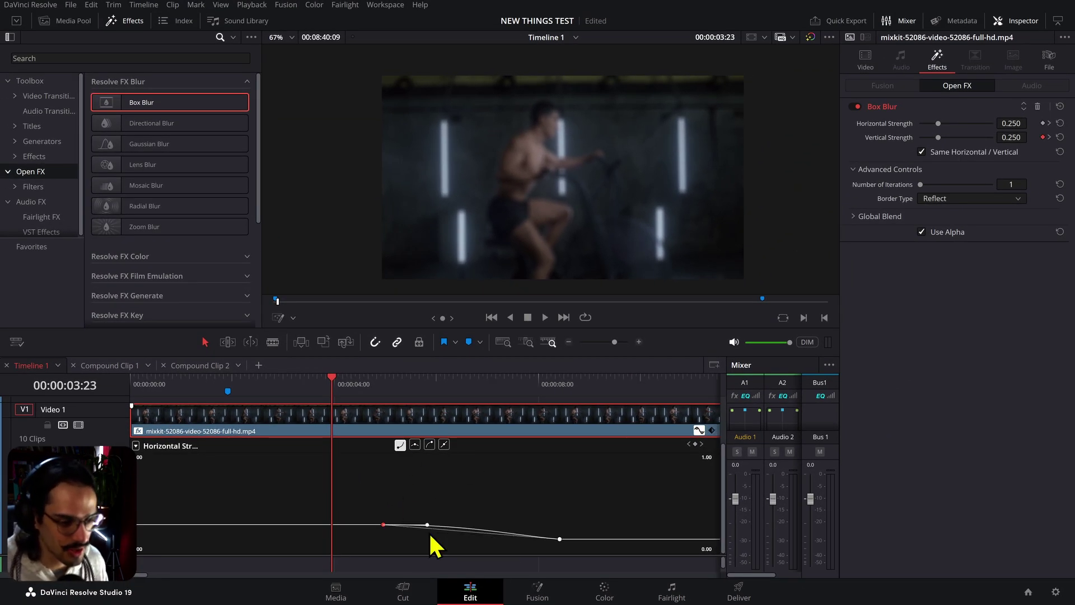
click(430, 532)
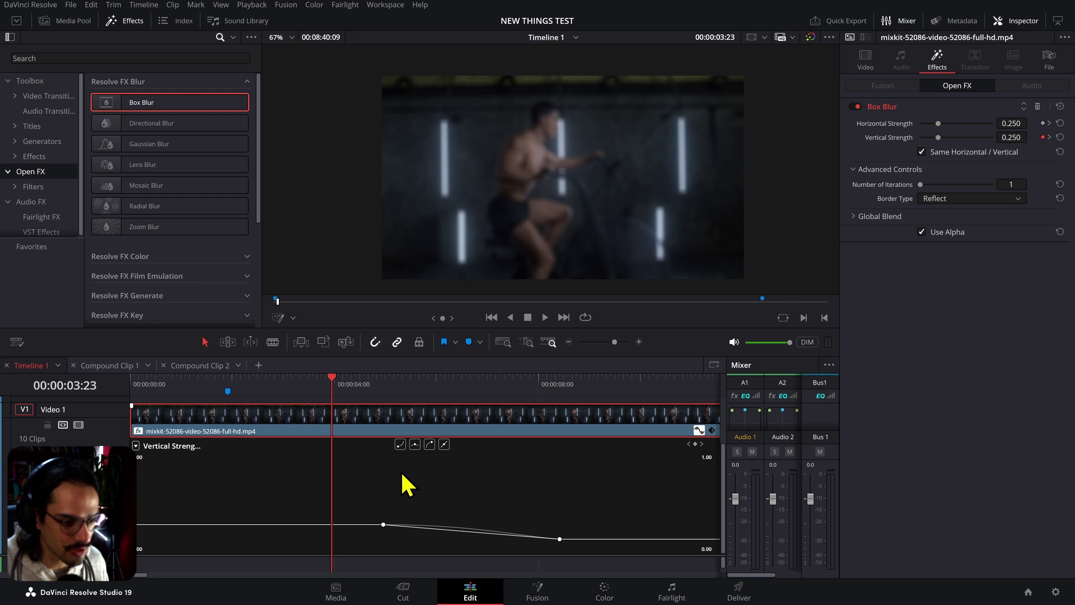
alt+click(331, 524)
click(356, 382)
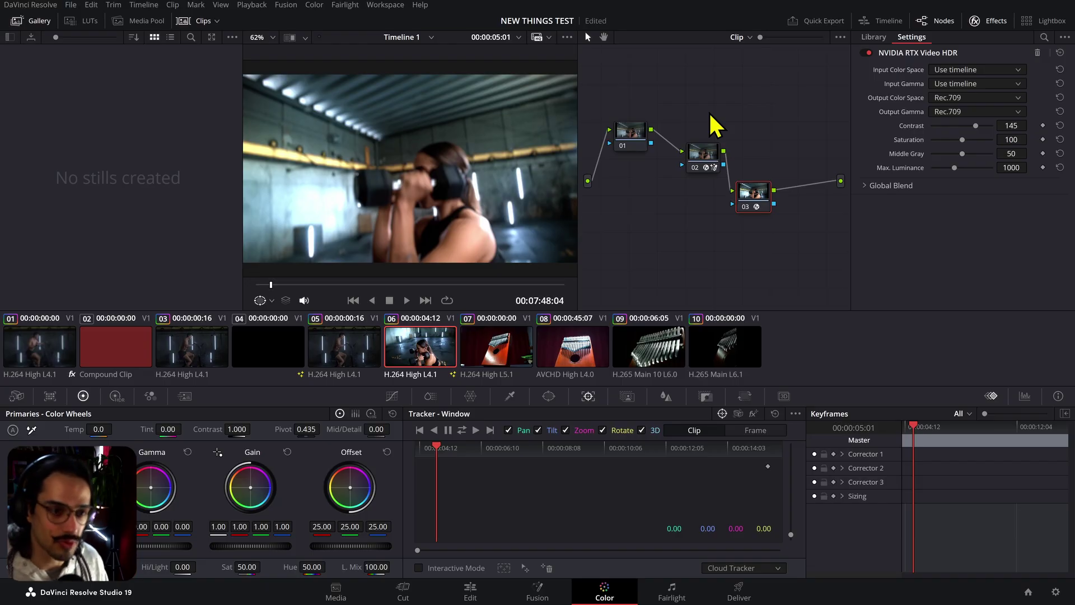
Step: Check the effects on color nodes 02 and 01, and reselect the Defocus Background node 02
click(700, 160)
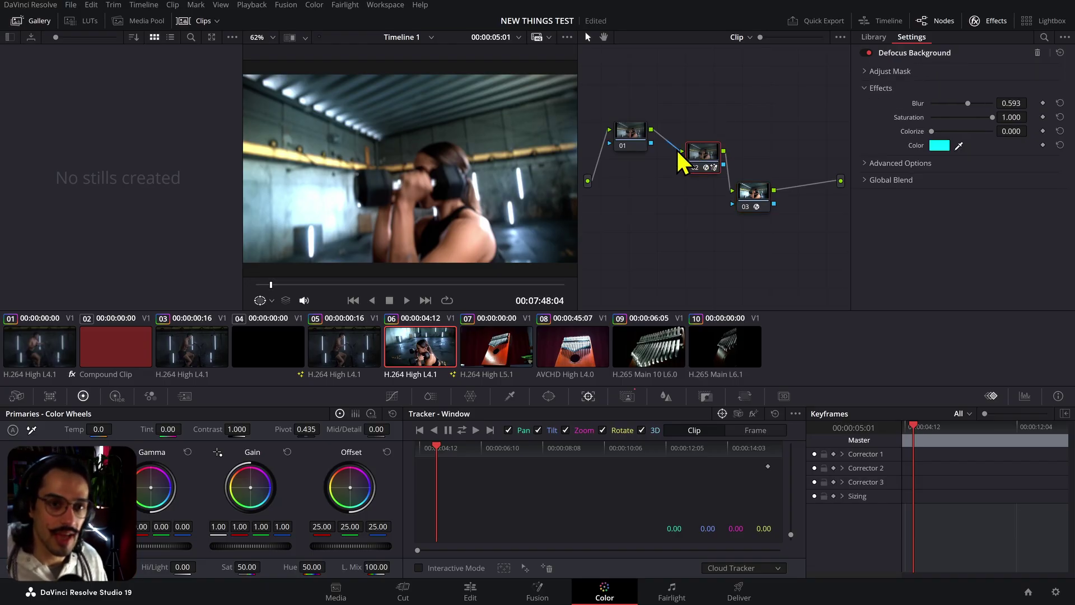
click(643, 147)
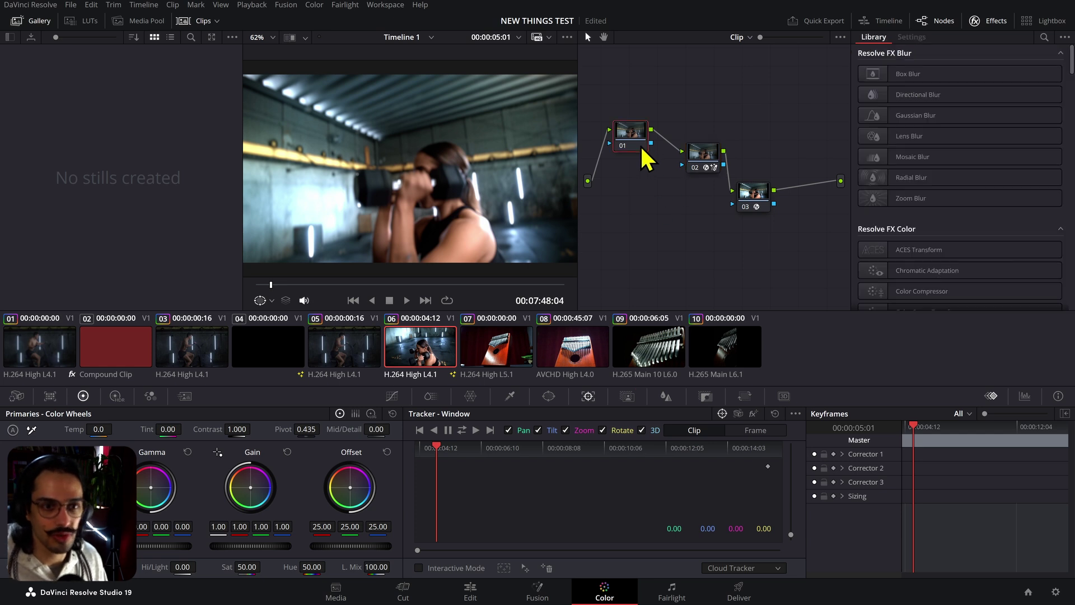
click(713, 162)
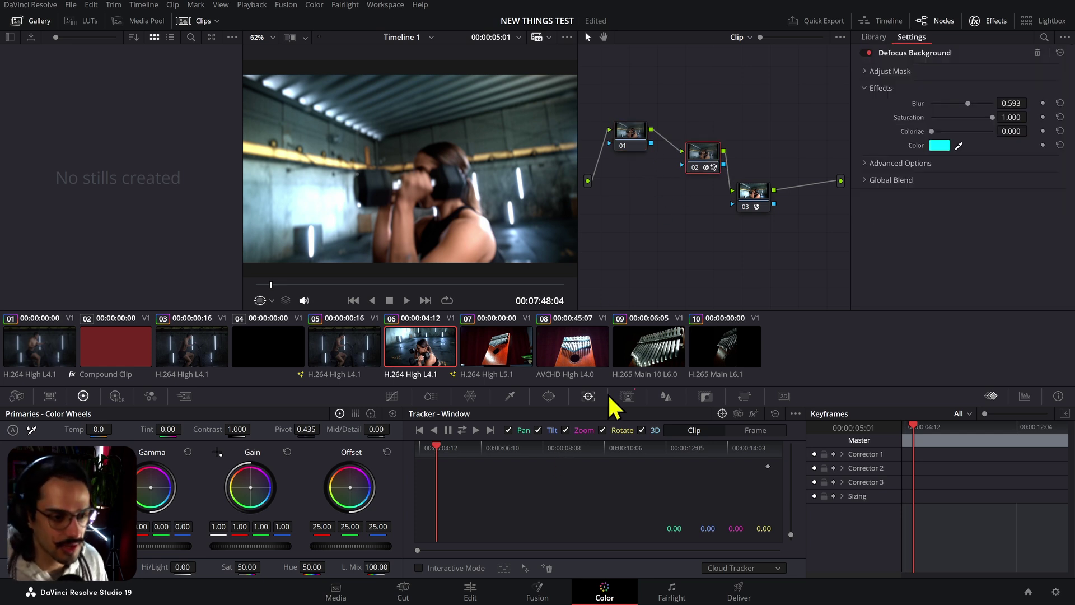
Step: Show the Magic Mask of node 02 and track the mask forward to 00:00:05:06
click(626, 397)
scroll(458, 186, down, 2)
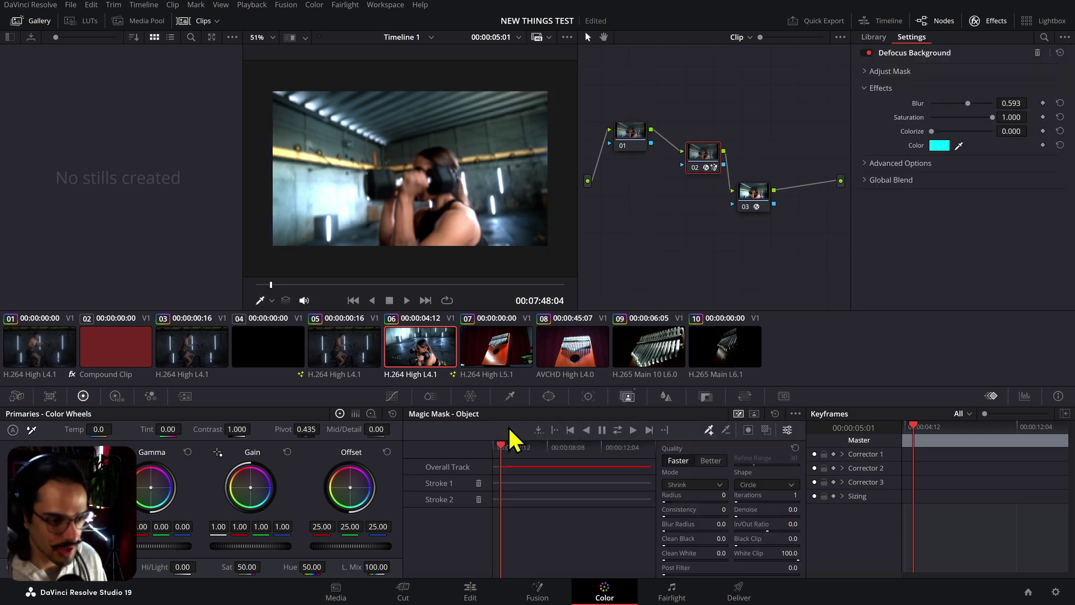
key(Left)
key(Left)
key(Left)
click(649, 430)
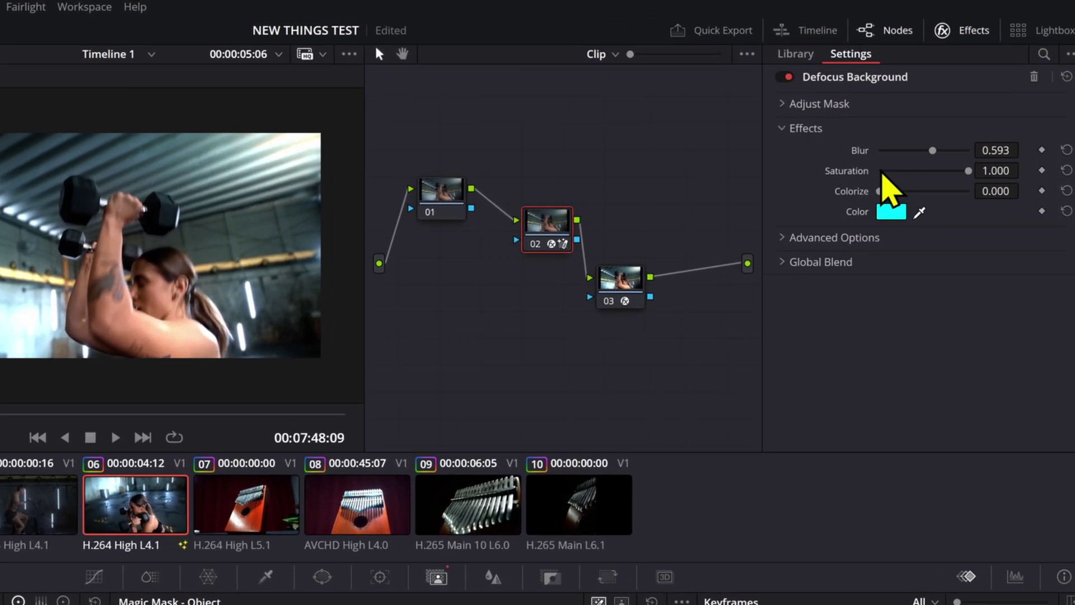
Step: Try a Defocus Background blur of 0.621 on node 02 and remove the effect from the node
drag(910, 154, 939, 156)
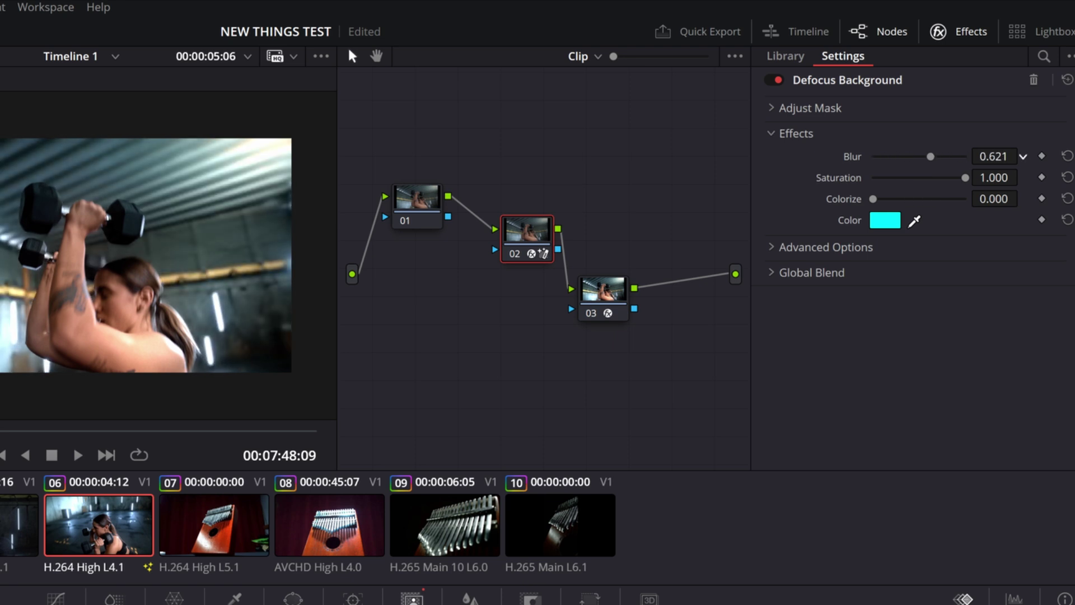
click(1034, 79)
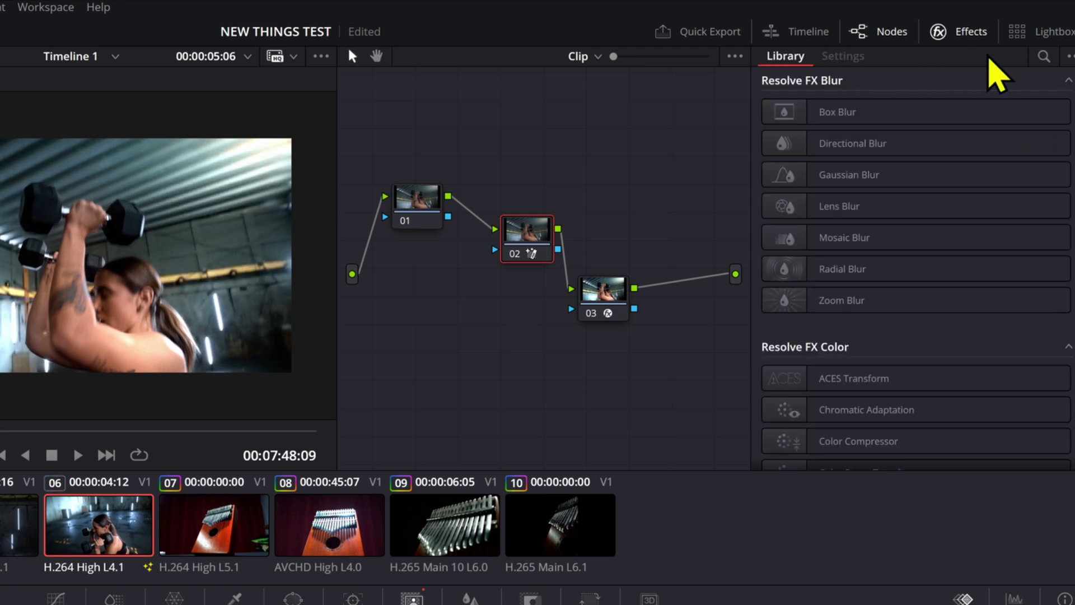
Step: Find Defocus Background with the search "DEF" and apply it to node 02 with blur 0.768 and saturation 1.417
click(1043, 57)
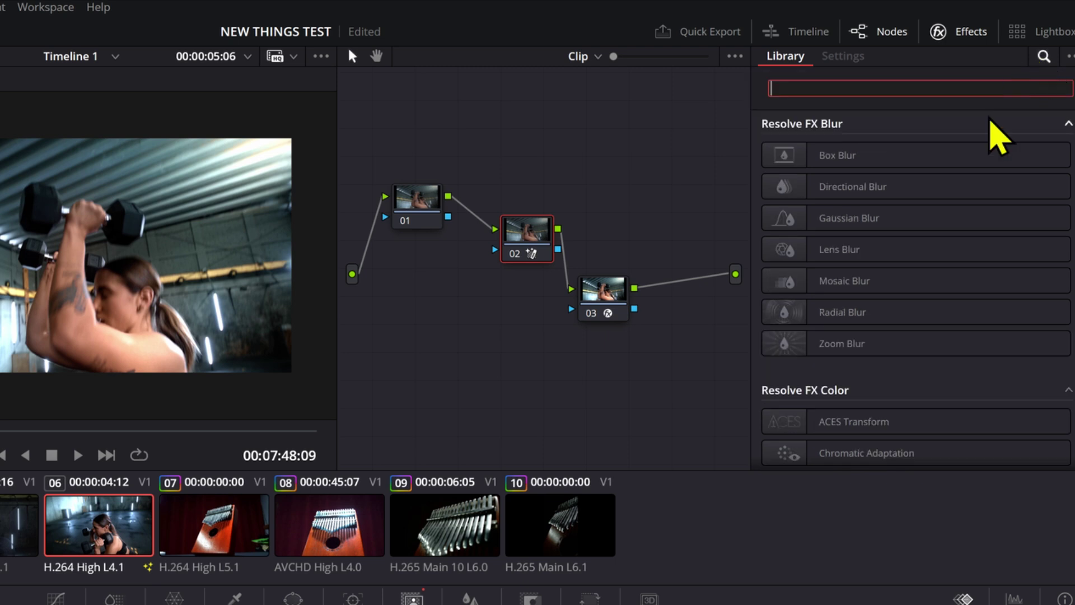
text(DEF)
drag(784, 238, 533, 250)
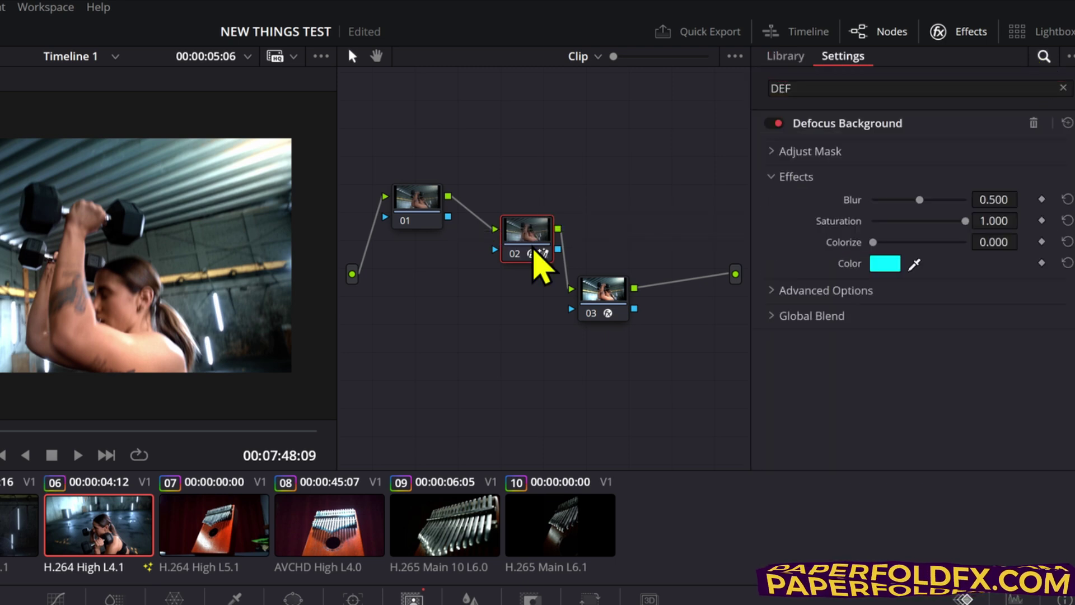
drag(995, 199, 1023, 219)
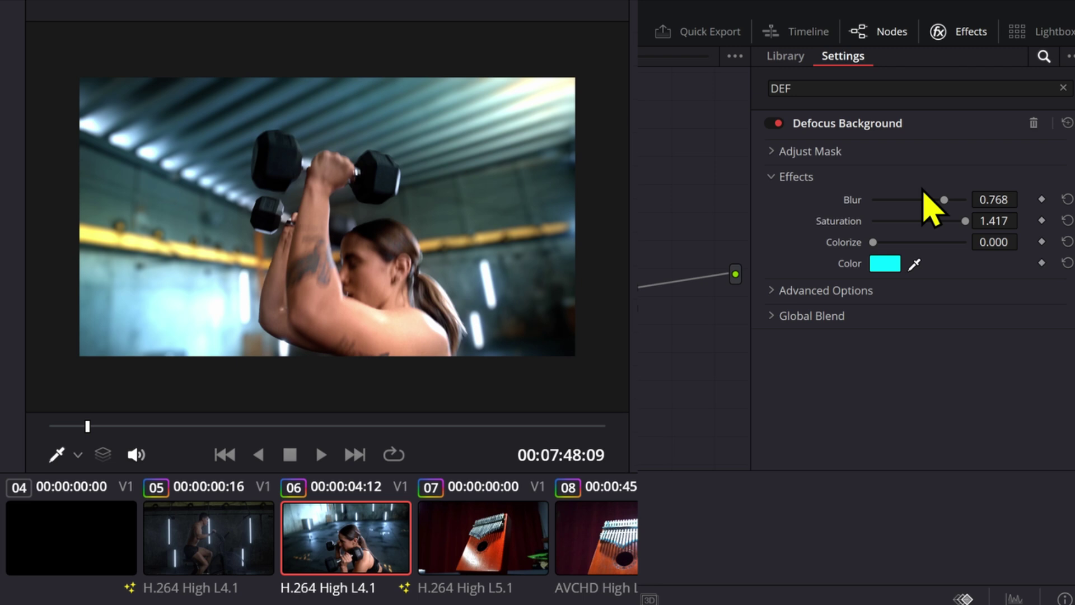
Step: Set the Defocus Background blur on node 02 to 1.689 and play the clip to 00:07:50:01
mouse_move(994, 199)
mouse_down()
mouse_move(947, 199)
mouse_move(988, 196)
mouse_up()
key(space)
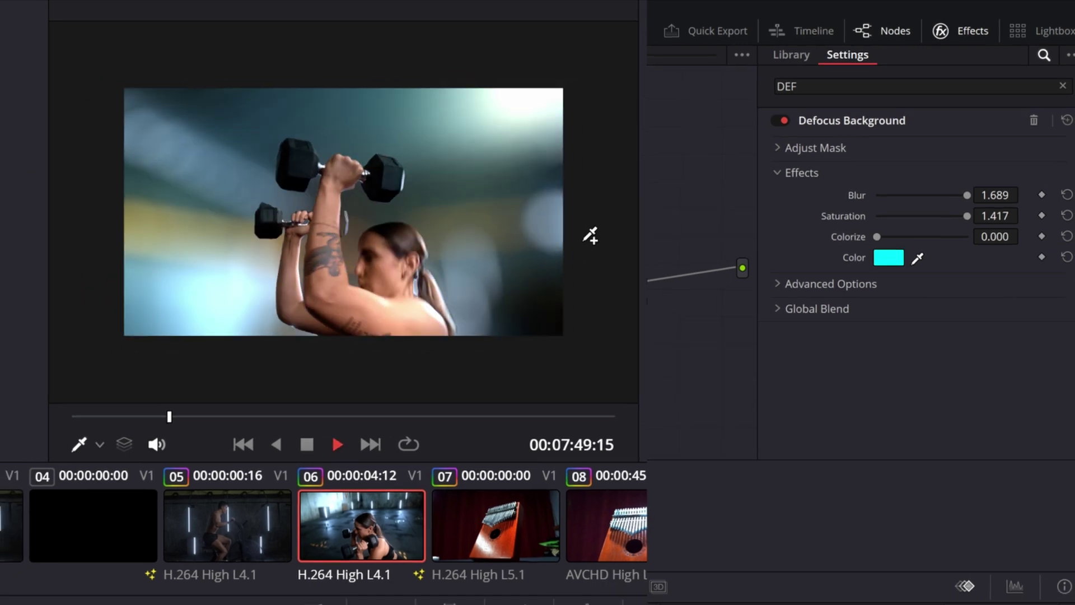
key(space)
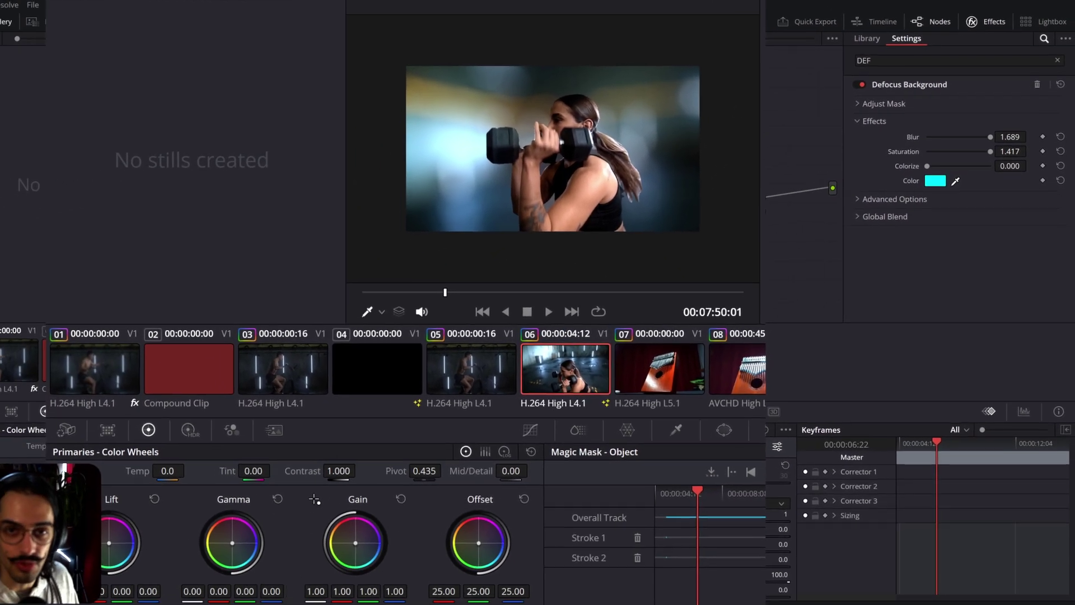
Step: Select node 03, turn it back on, and remove its NVIDIA RTX Video HDR effect
click(748, 193)
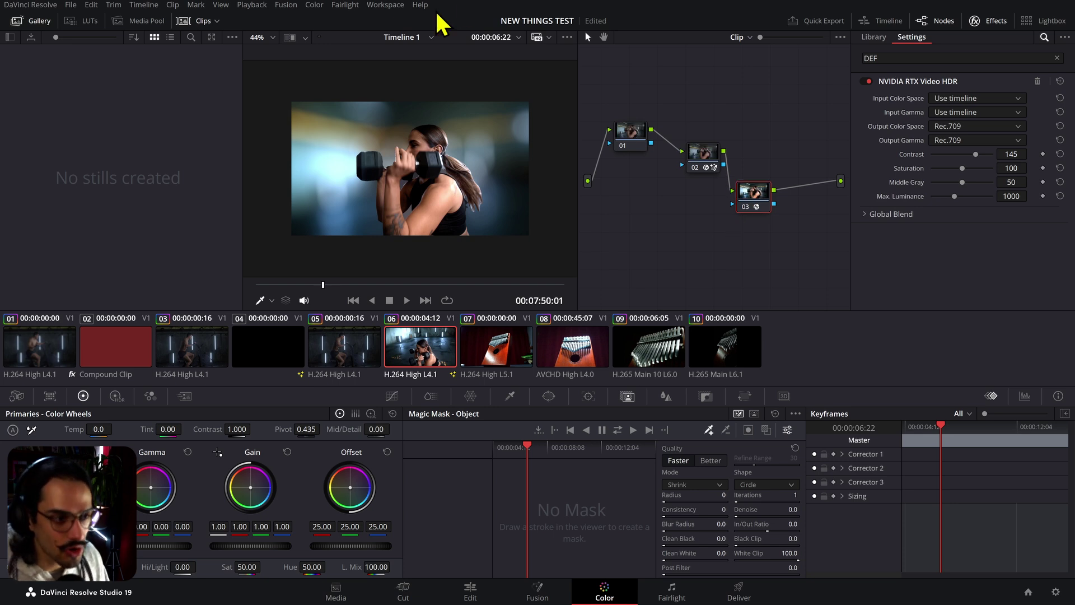
scroll(424, 168, up, 1)
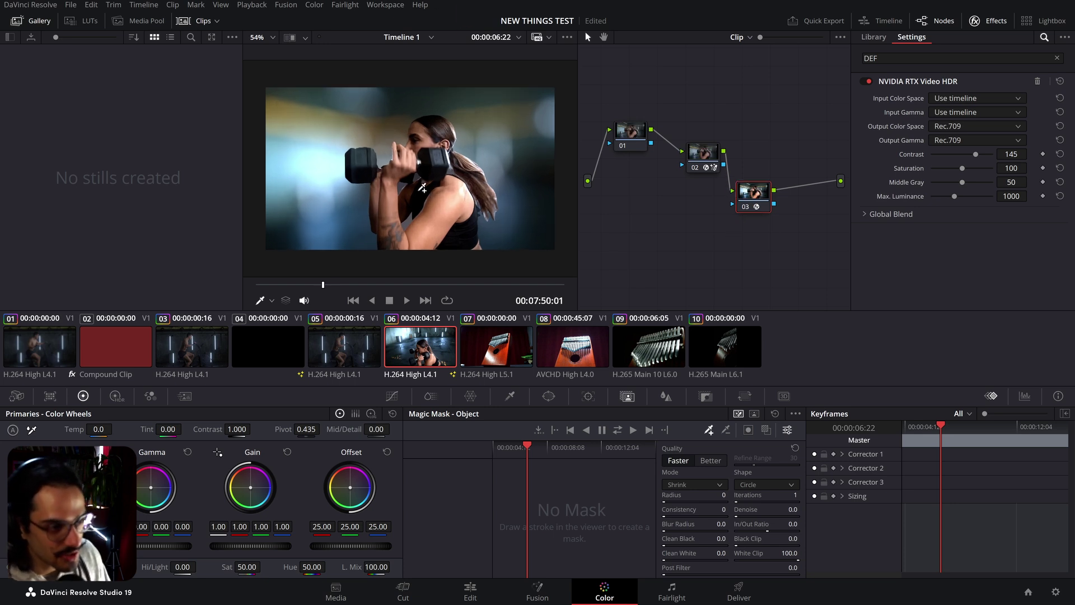
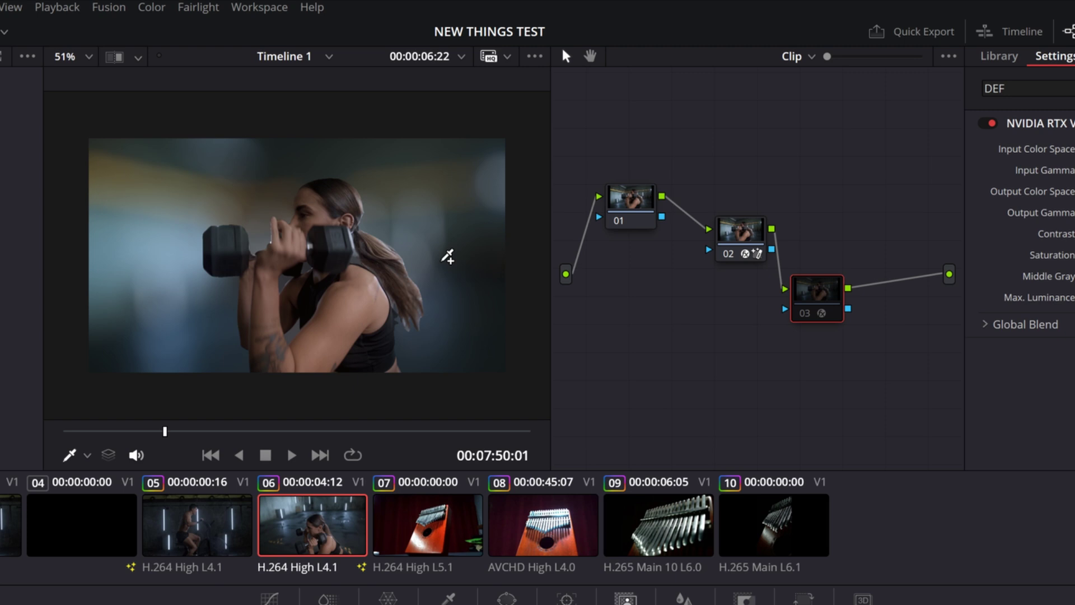
click(804, 312)
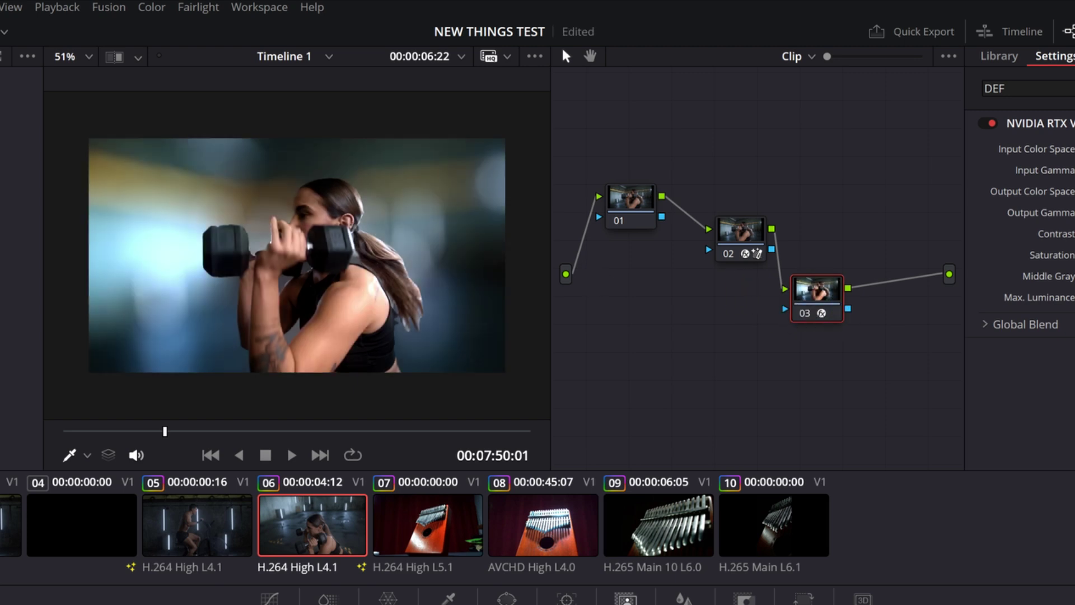
key(ctrl+z)
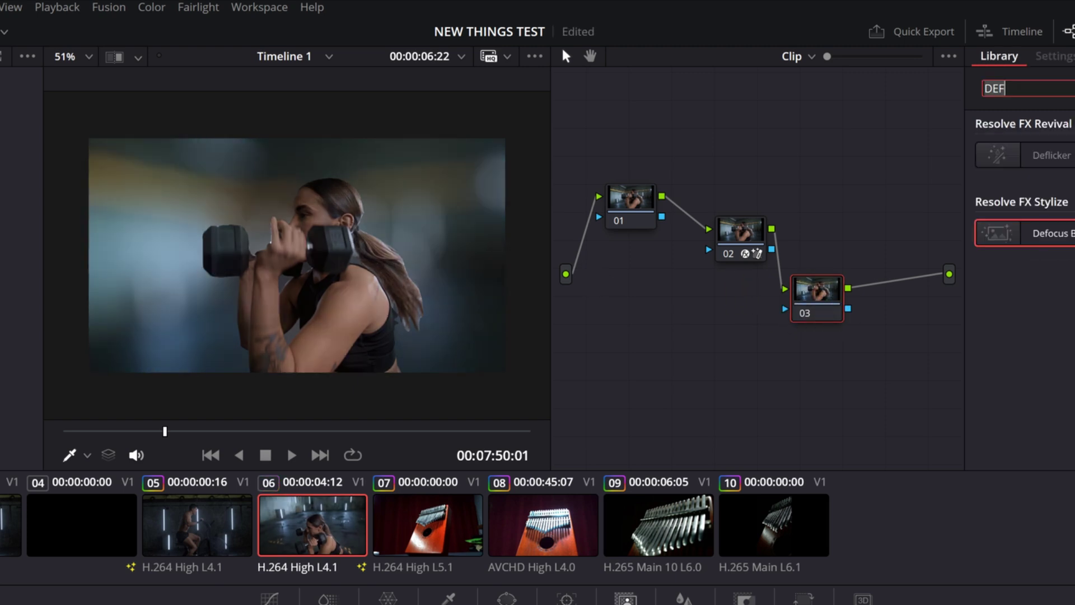
Step: Find NVIDIA RTX Video HDR with the search "NV" and apply it to node 03
key(BackSpace)
key(BackSpace)
key(BackSpace)
text(NV)
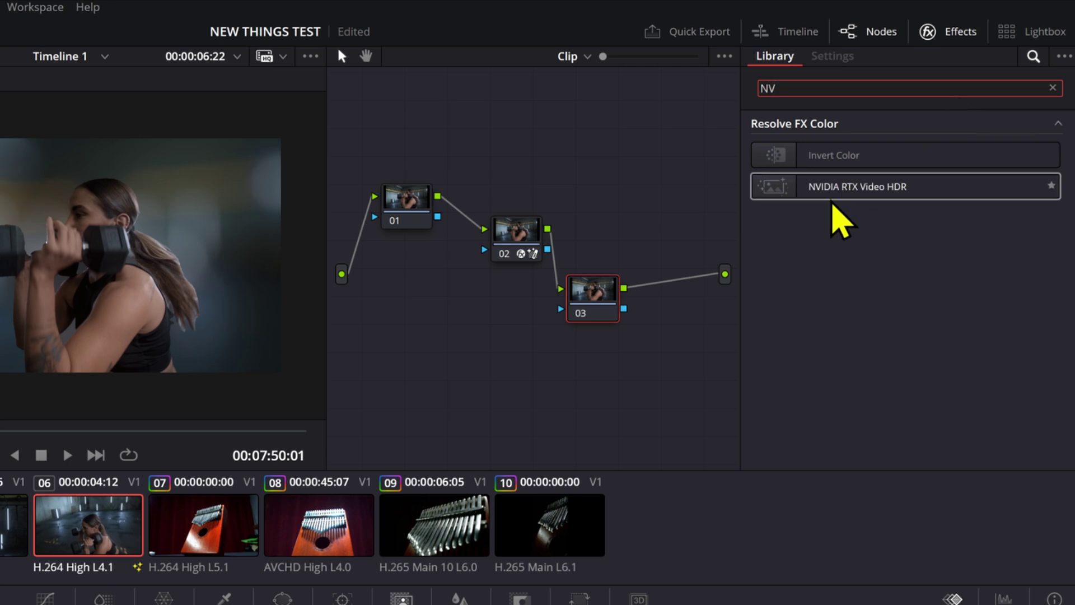
drag(834, 190, 588, 307)
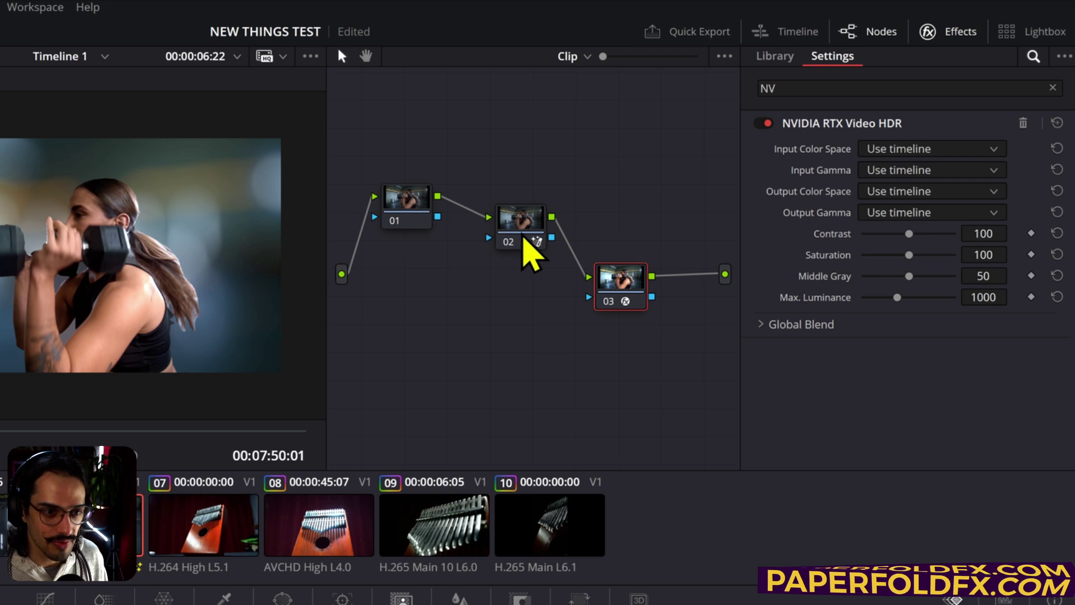
Step: Reposition node 02 and set the NVIDIA RTX Video HDR contrast on node 03 to 137 with saturation 101
drag(531, 247, 515, 269)
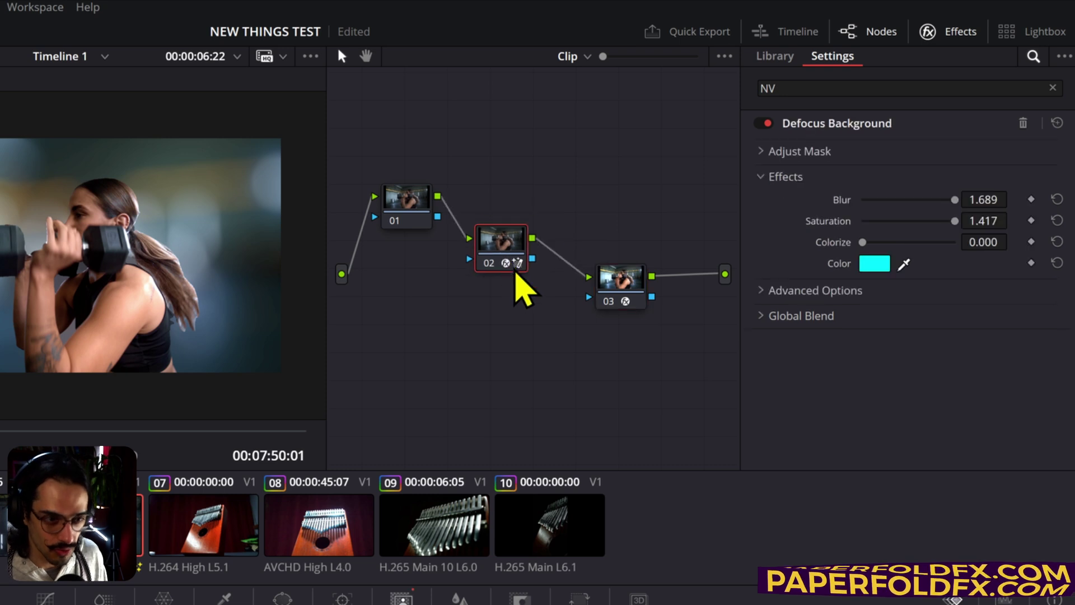
click(623, 285)
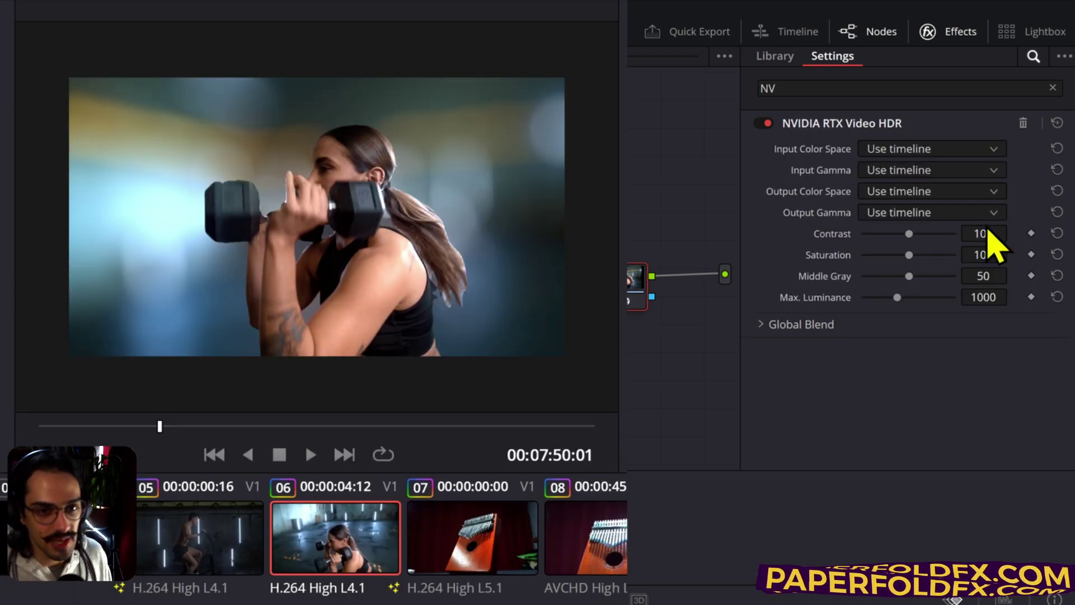
drag(983, 234, 1013, 253)
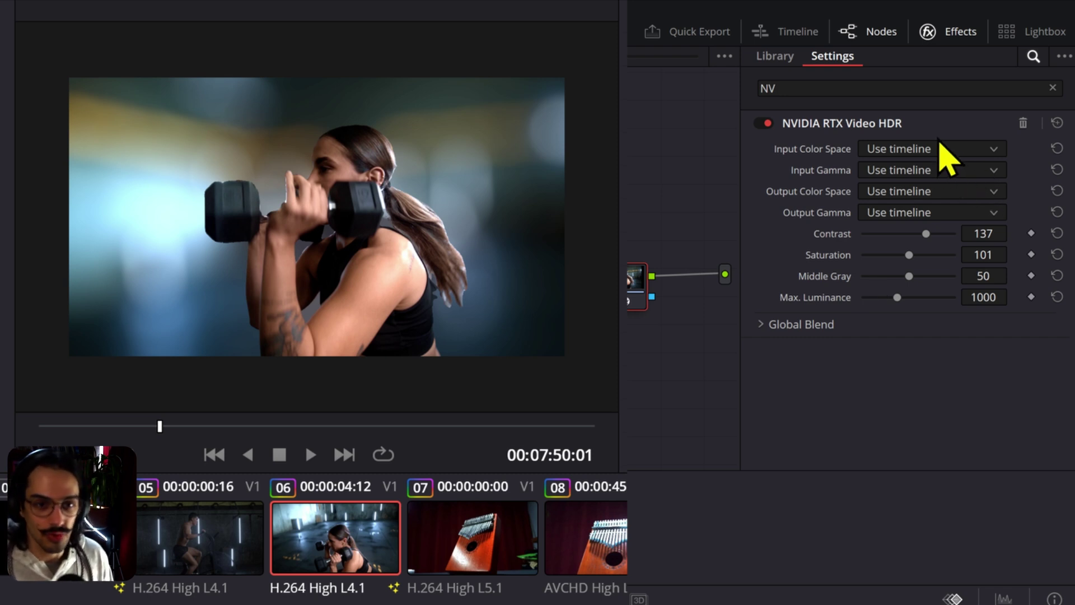
Step: Set the NVIDIA RTX Video HDR output color space to Rec.709 and output gamma to Rec.709-A, keeping the input color space on Use timeline
click(903, 197)
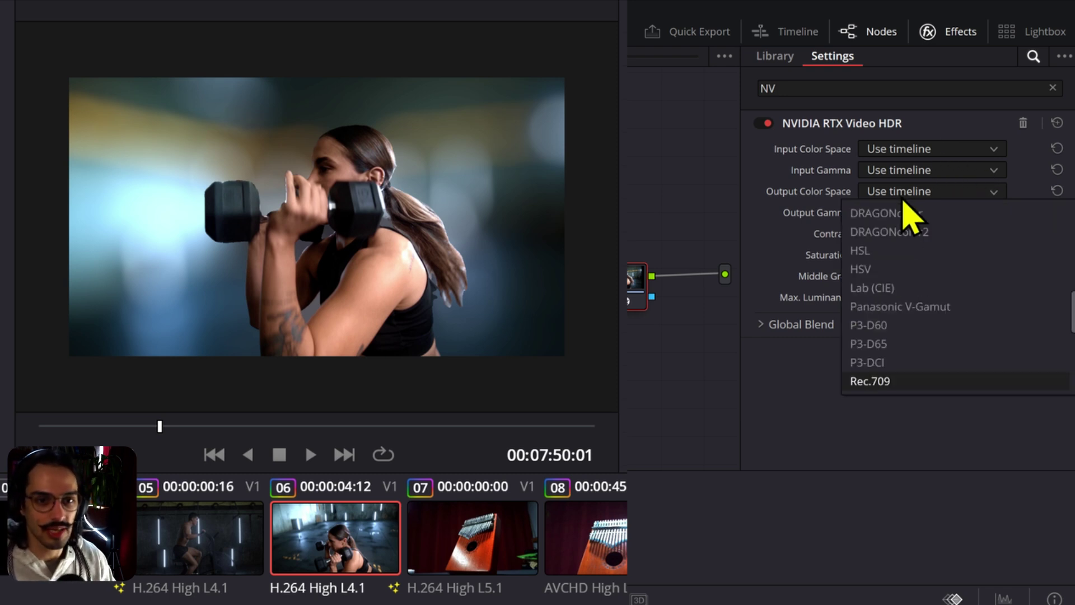
click(870, 381)
click(910, 215)
scroll(913, 212, down, 1)
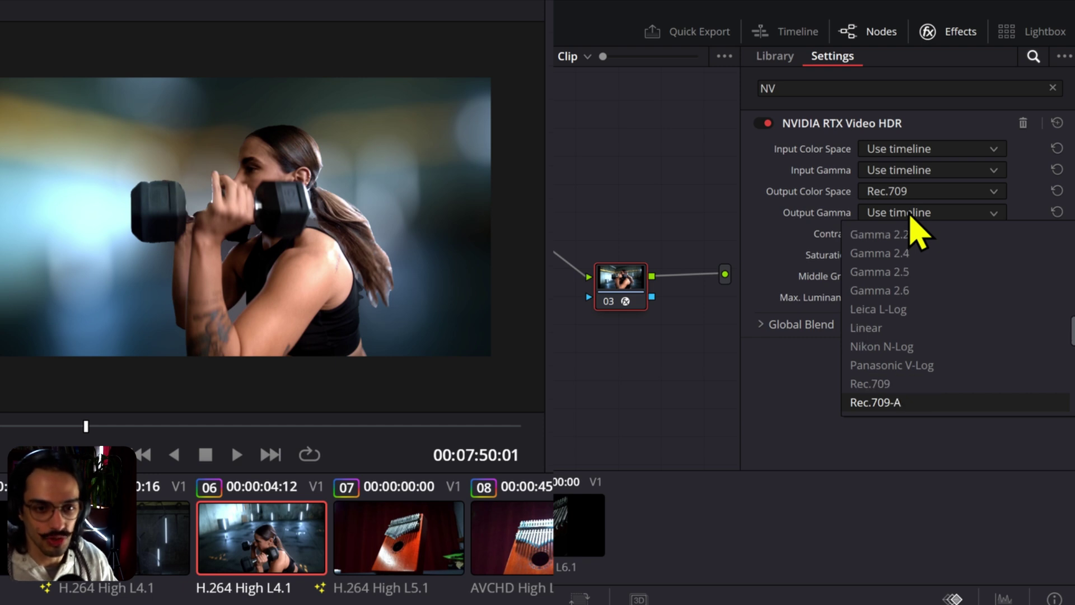
click(873, 401)
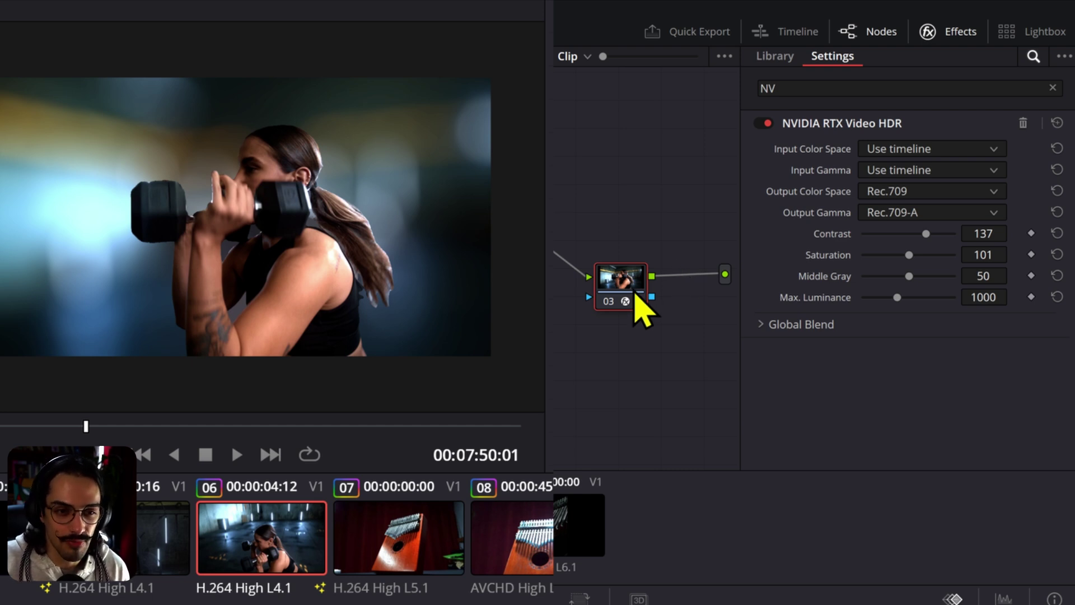
drag(633, 294, 648, 272)
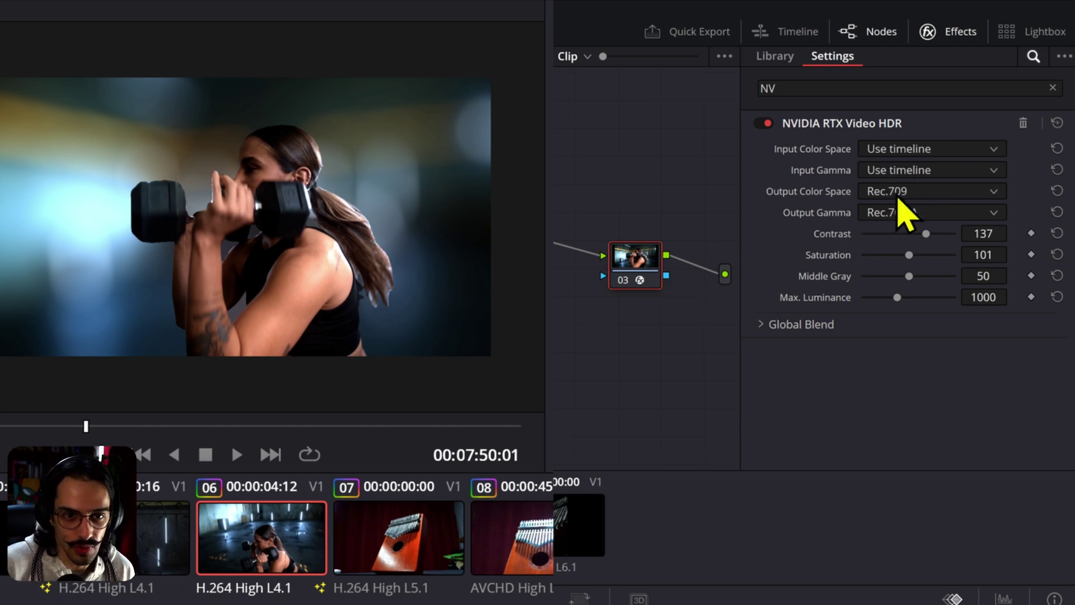
click(923, 150)
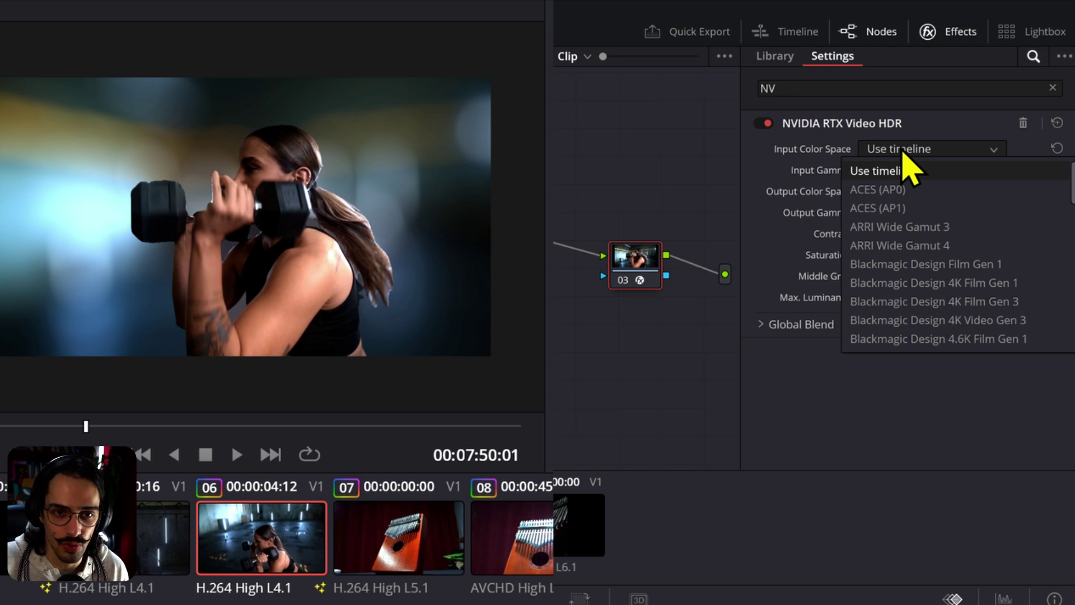
click(884, 144)
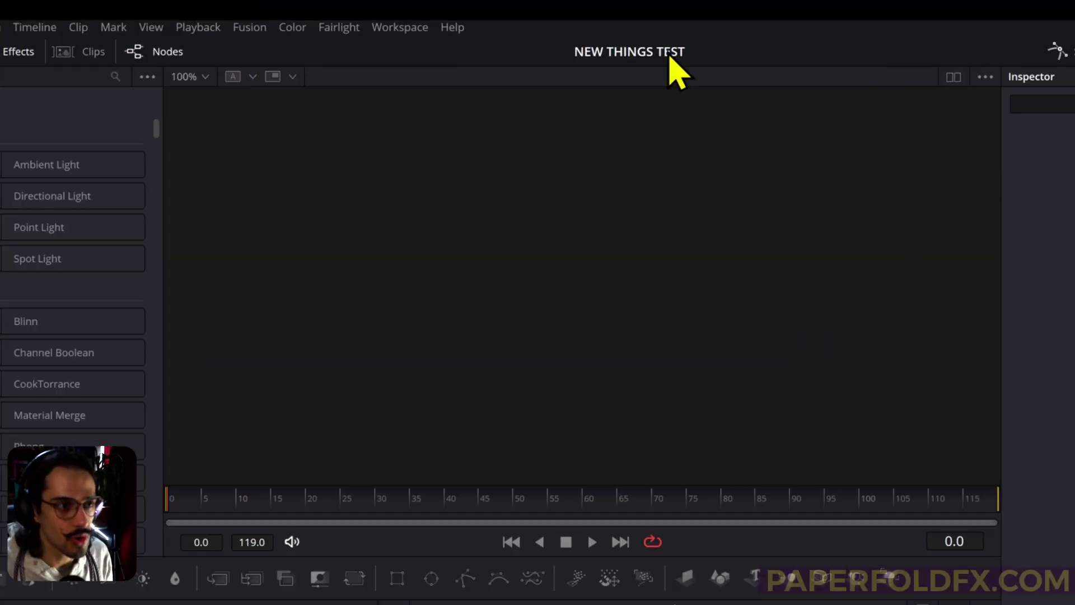
Step: Try the Mid Flow Vertical layout preset on the Fusion page
click(386, 5)
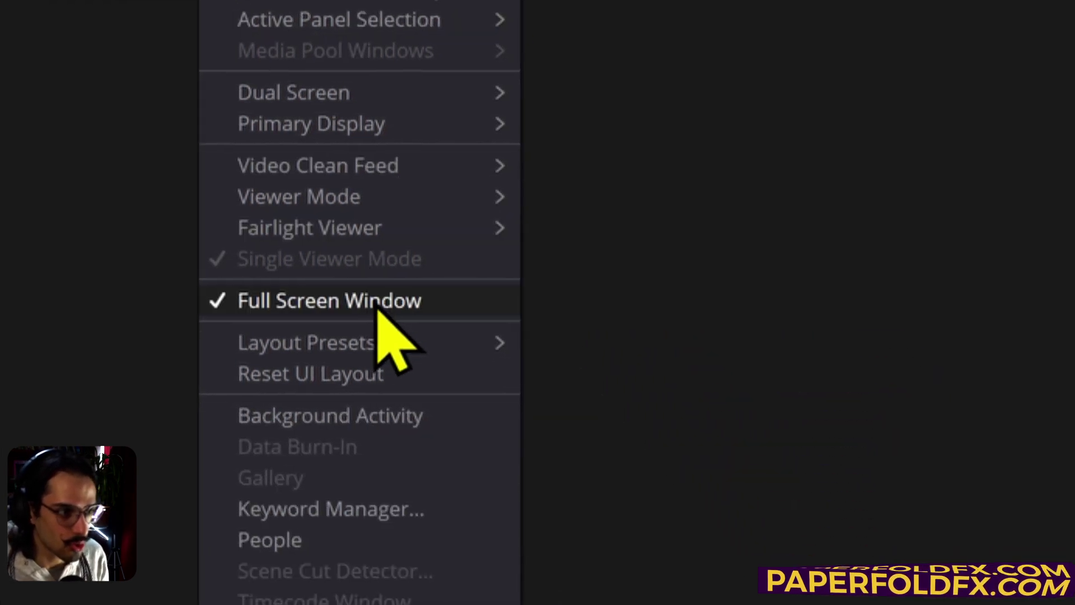
mouse_move(553, 558)
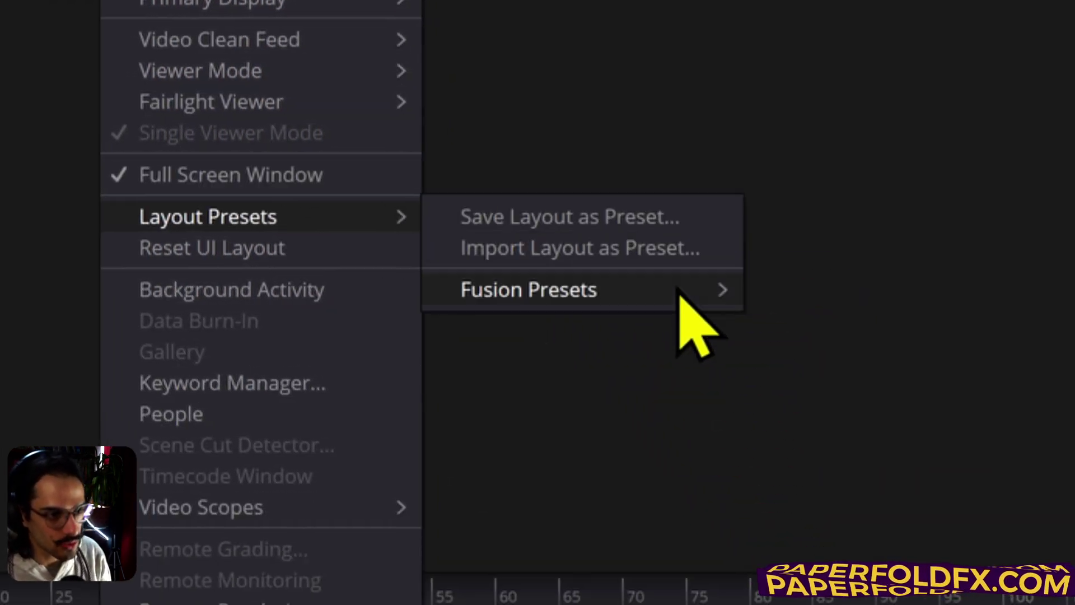
mouse_move(696, 297)
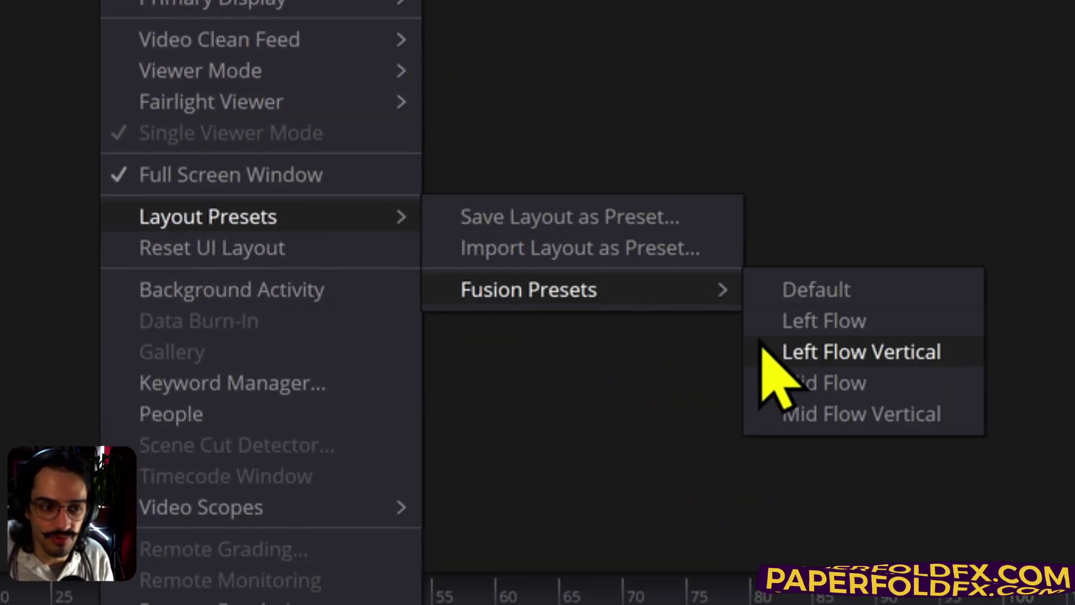
click(840, 412)
Step: Try the Left Flow Vertical and Left Flow layout presets on the Fusion page
click(392, 5)
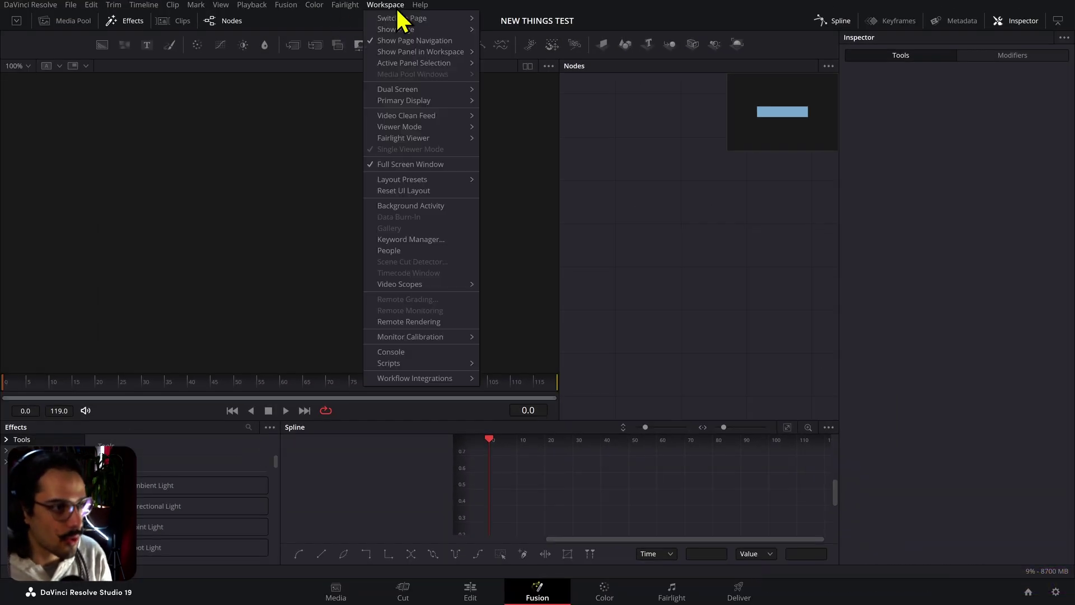
mouse_move(440, 181)
mouse_move(516, 208)
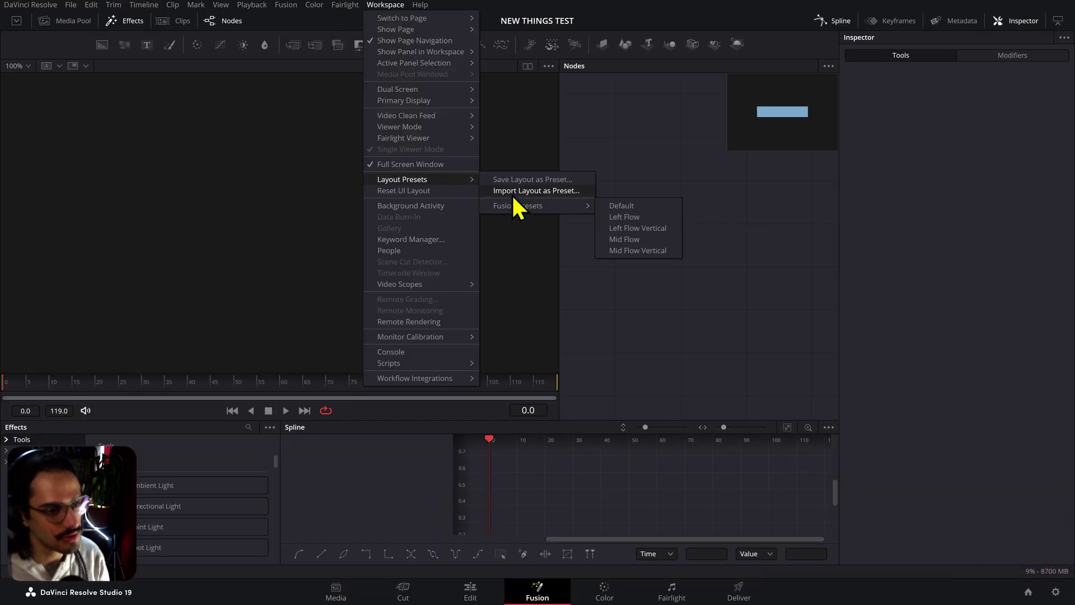
click(644, 230)
click(373, 6)
mouse_move(425, 180)
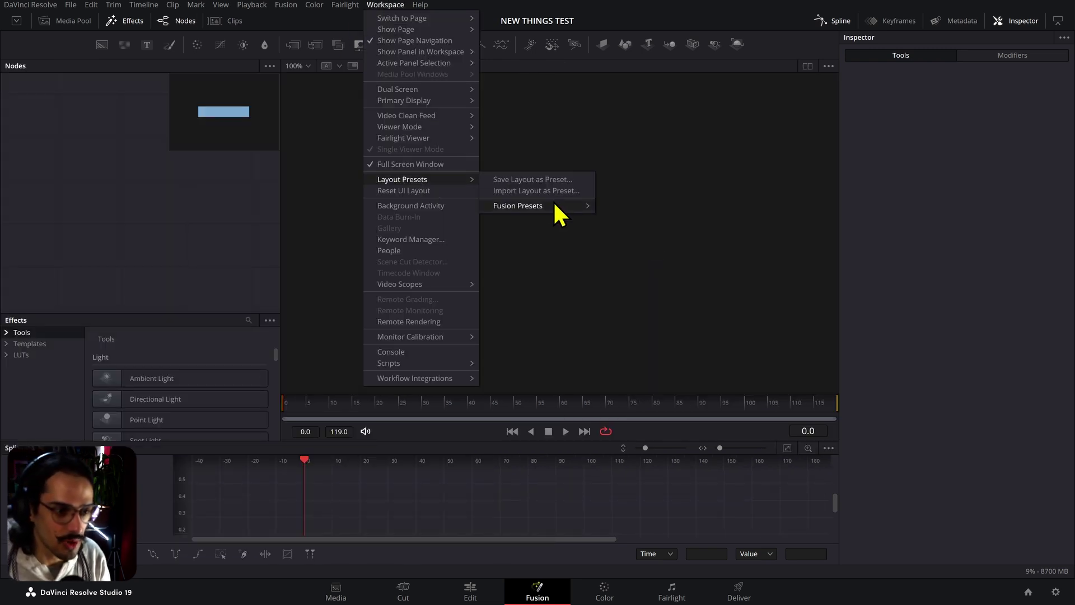
mouse_move(556, 207)
click(619, 218)
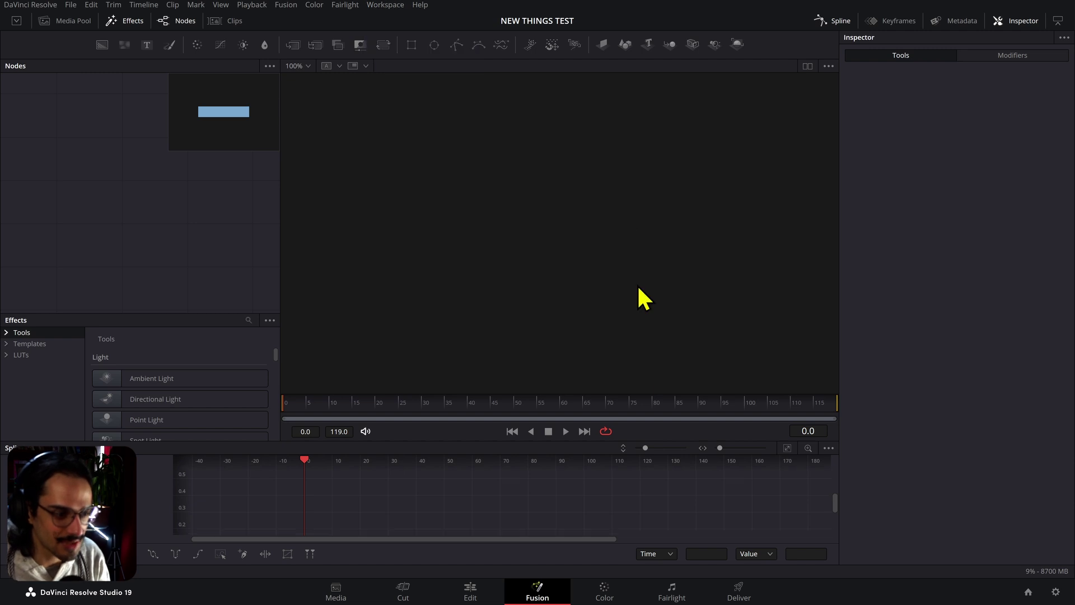
Step: Try the Mid Flow Vertical and Mid Flow layout presets on the Fusion page
click(386, 5)
mouse_move(469, 184)
mouse_move(527, 206)
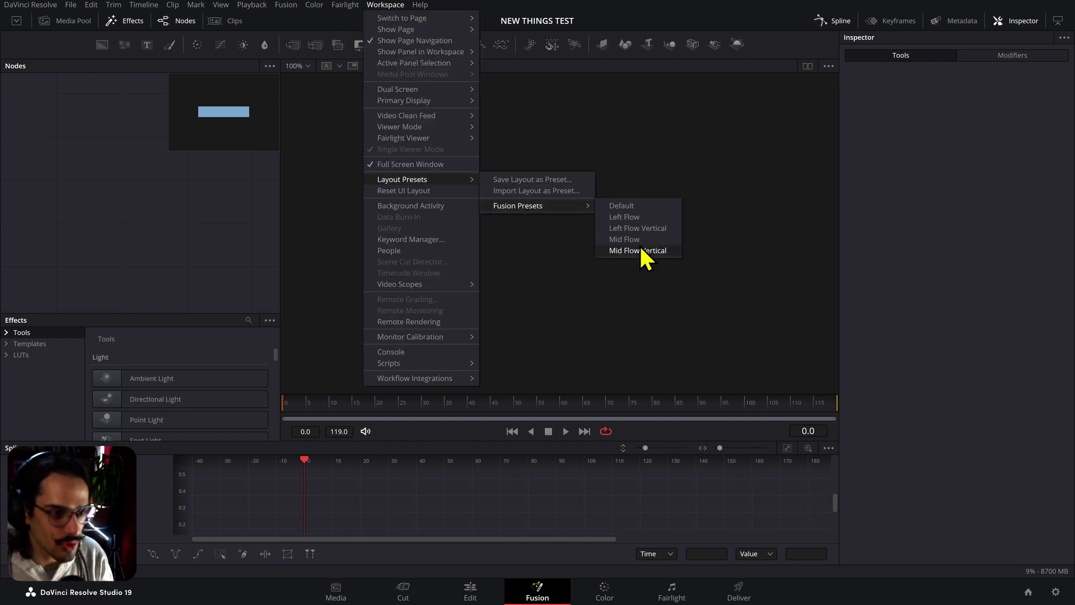
click(642, 250)
mouse_move(431, 179)
mouse_move(558, 207)
click(620, 241)
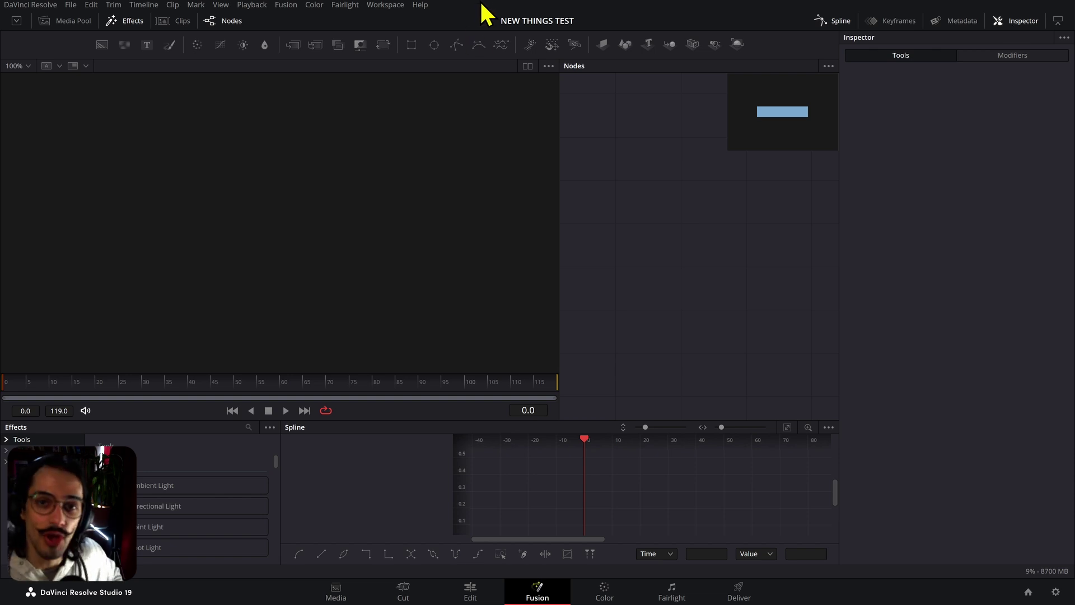
Step: Restore the Default Fusion layout preset
click(385, 5)
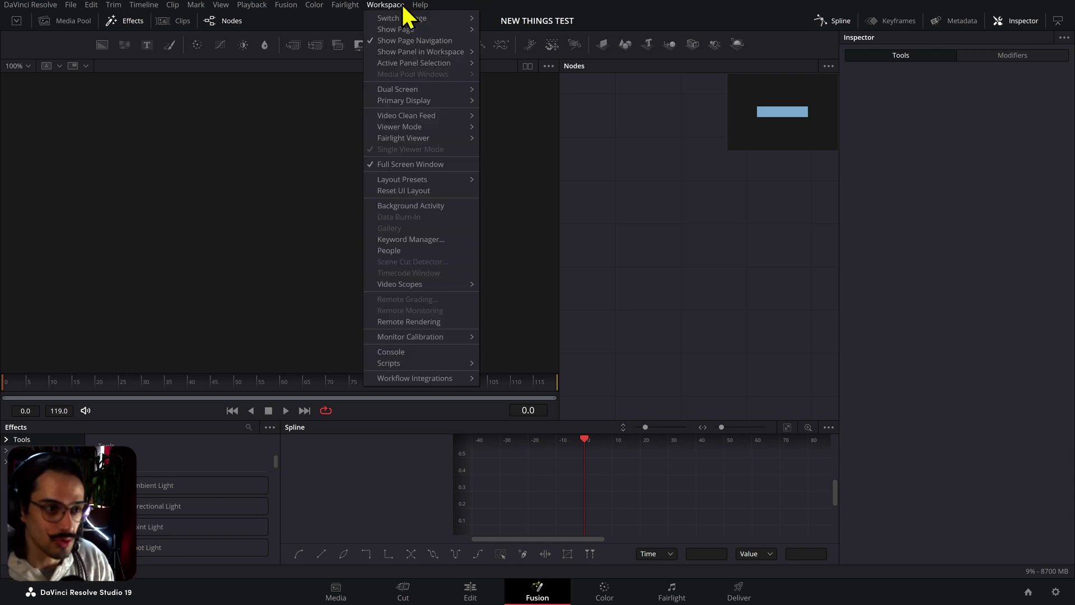
mouse_move(444, 180)
mouse_move(518, 218)
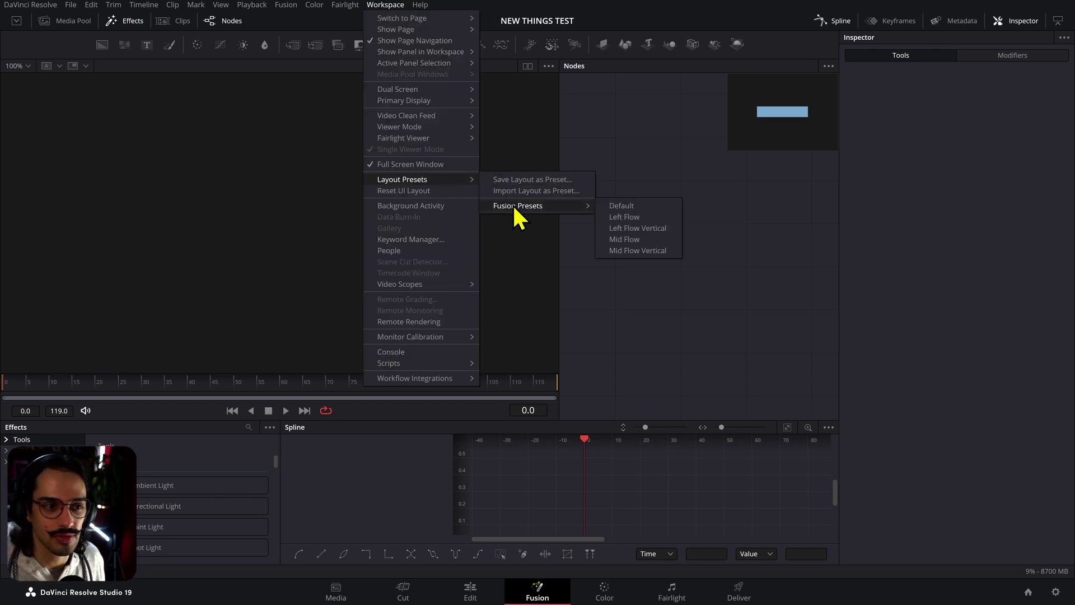
click(628, 205)
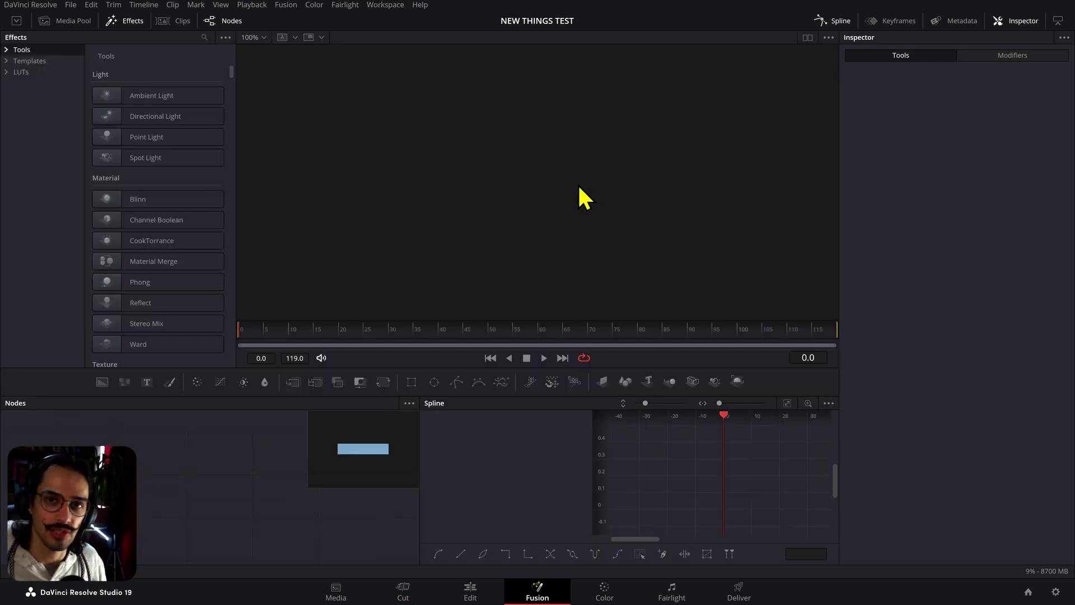
Step: Find MultiPoly with the search "MUL" and add it as a separate node above Background1
click(254, 501)
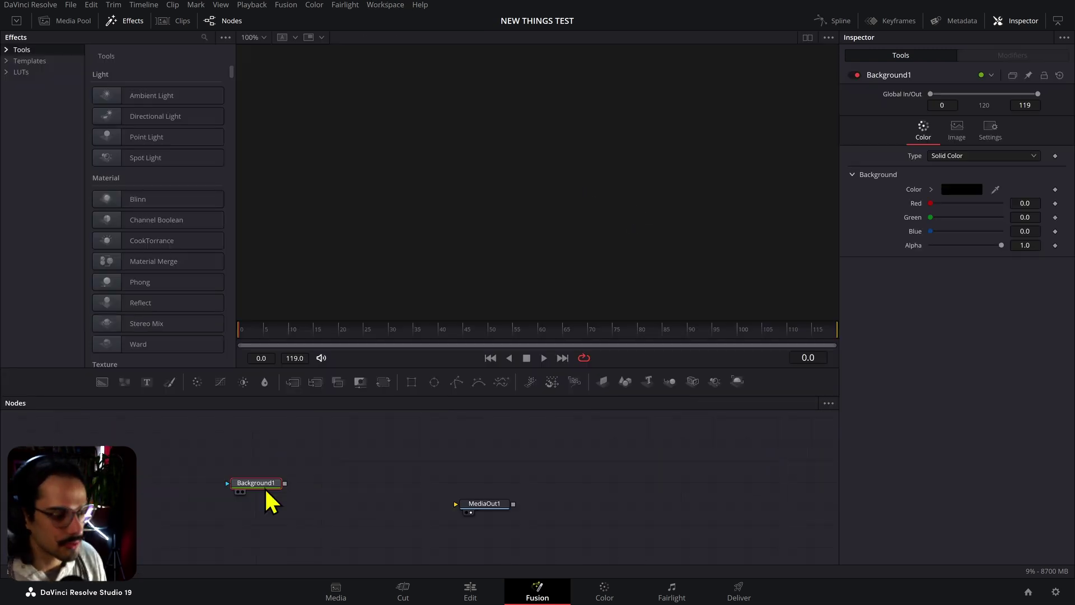
key(shift+space)
text(MUL)
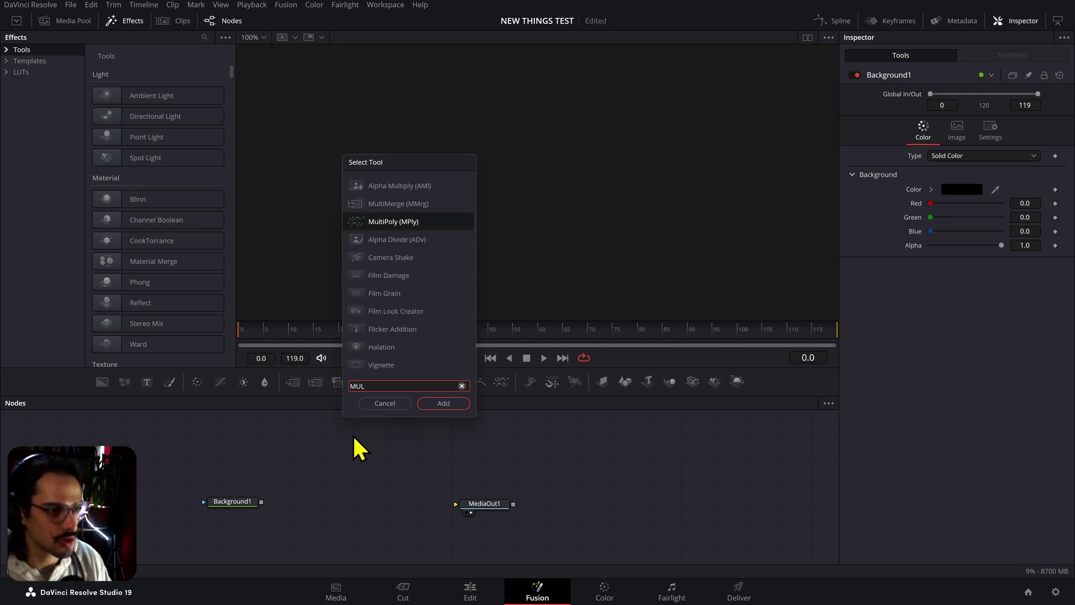
key(Return)
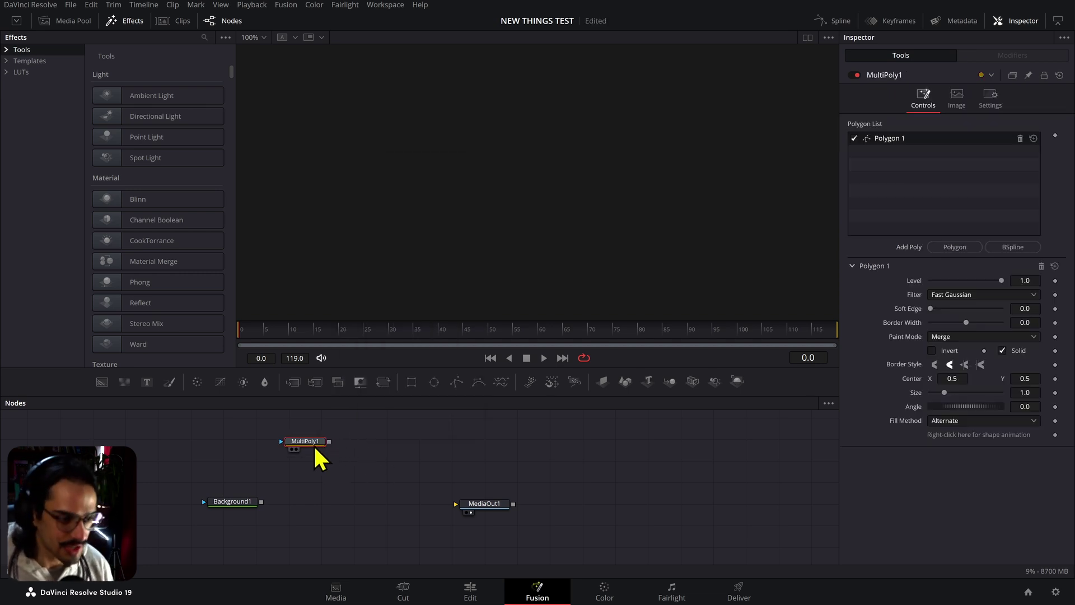
Step: Display Background1 in the viewer with a red color and connect MultiPoly1 to it as its mask
drag(253, 503, 579, 299)
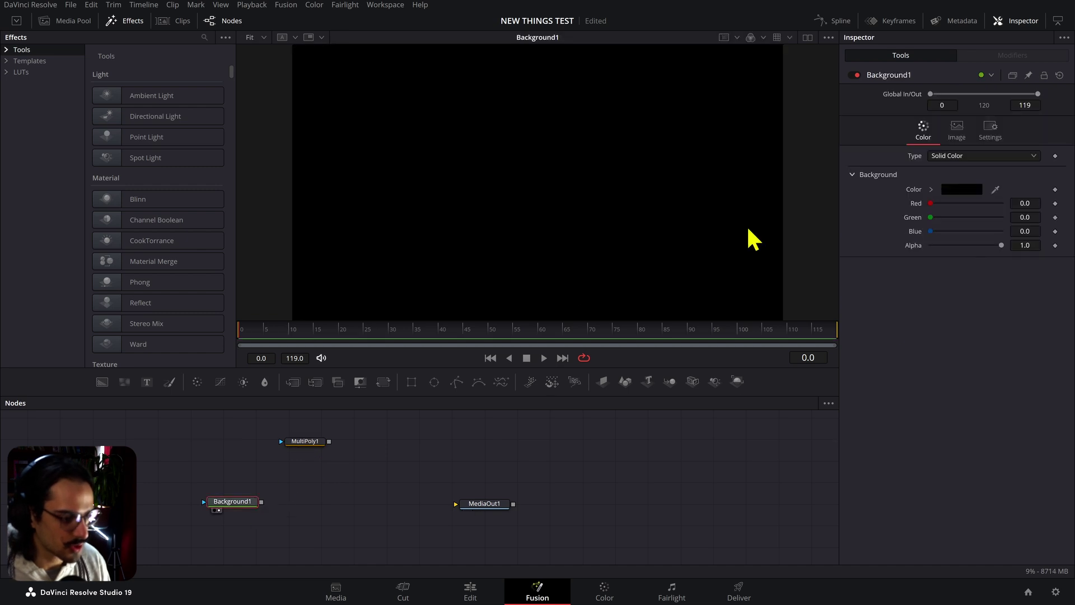
click(991, 202)
drag(329, 442, 242, 500)
Step: Draw a four-point Polygon 1 mask shape with MultiPoly1 around the center of the viewer
click(305, 441)
click(468, 211)
click(583, 223)
click(618, 150)
click(562, 122)
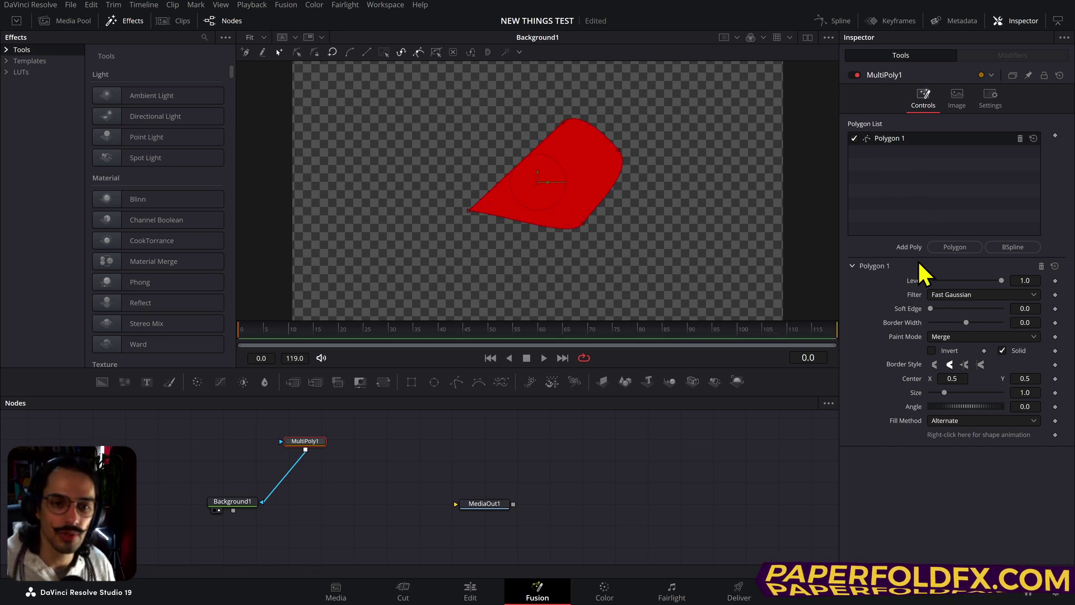
Step: Add a second polygon to MultiPoly1 and draw it as a small closed four-point shape in the upper-left area of the canvas
click(953, 248)
click(393, 121)
click(375, 159)
click(426, 158)
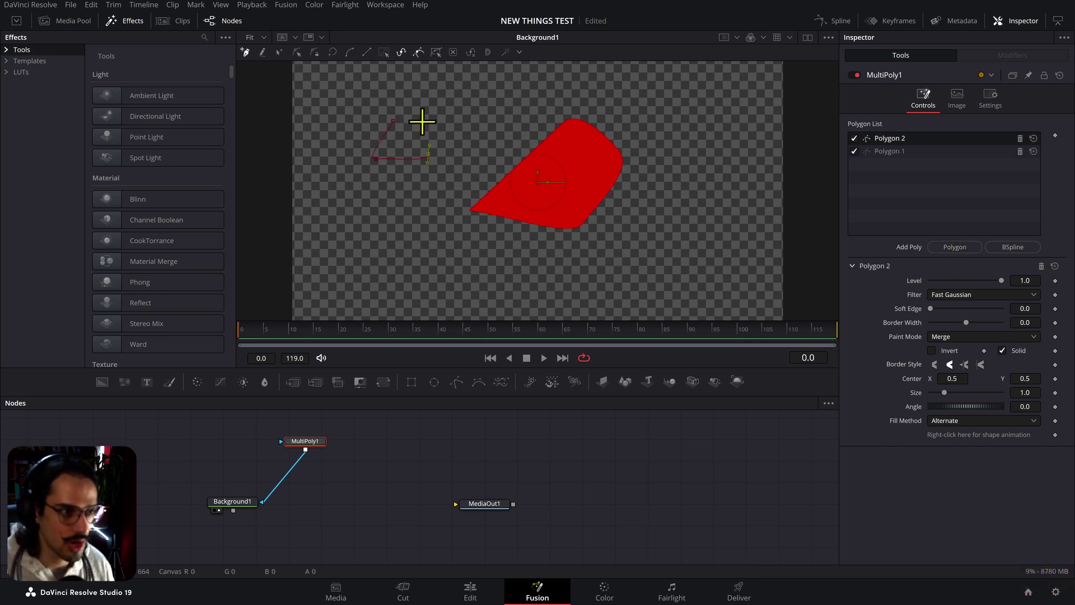
click(395, 120)
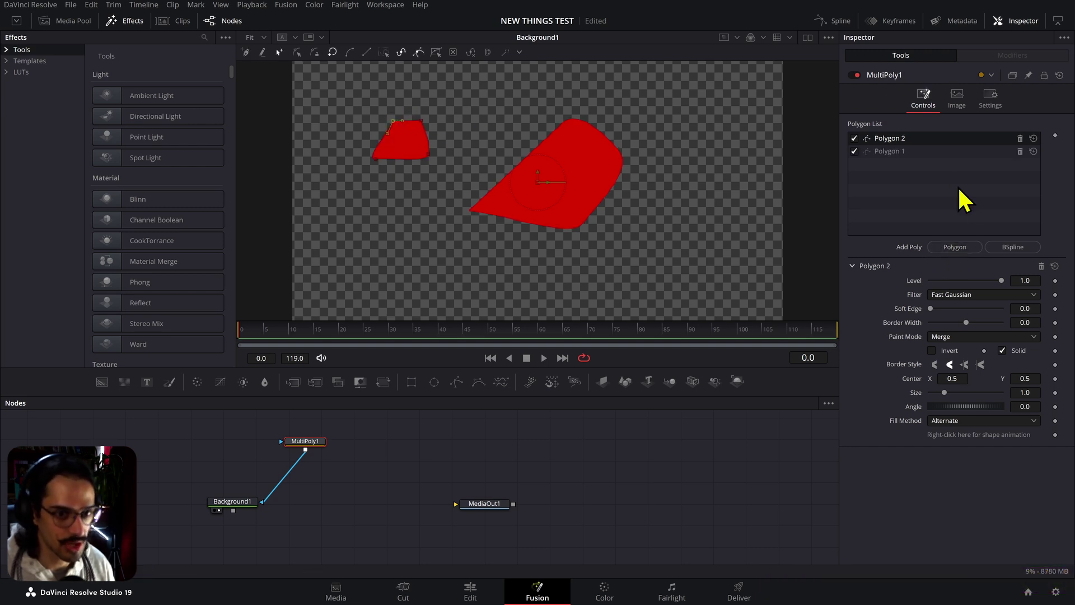
Step: Add a BSpline shape to MultiPoly1 and draw it as a narrow slanted loop beside the large red polygon
click(1012, 248)
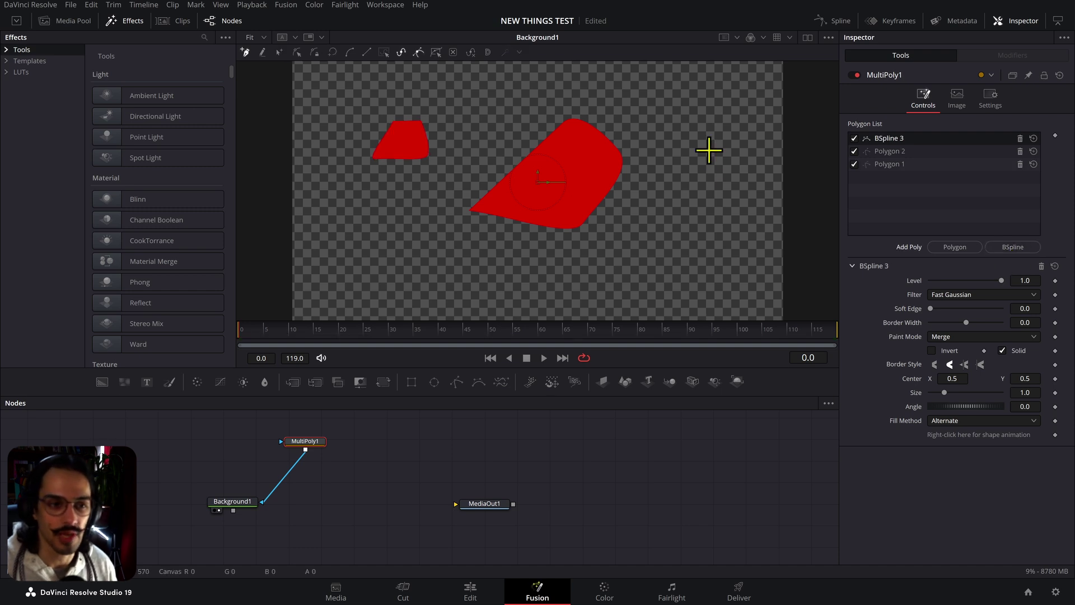
click(745, 120)
click(709, 150)
Step: Set Polygon 2's paint mode to Subtract and move it over the left edge of Polygon 1
click(954, 150)
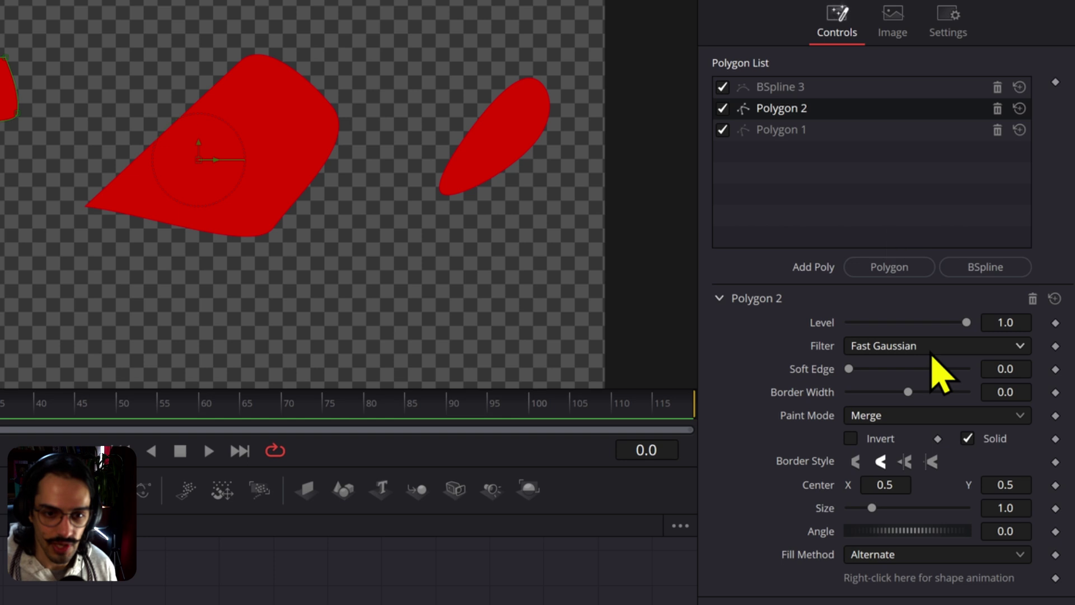
click(871, 416)
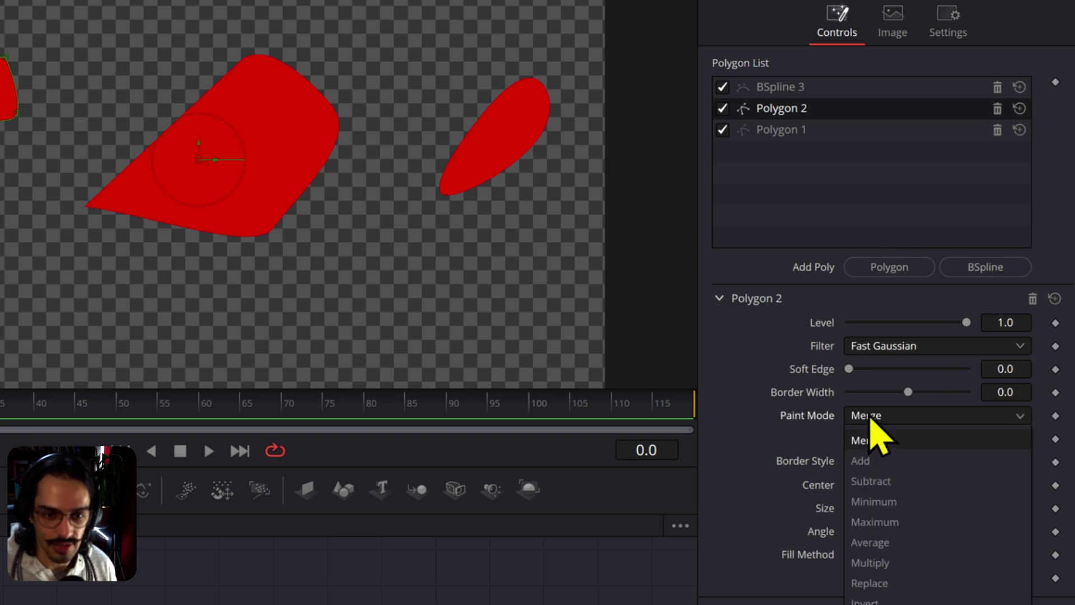
click(885, 482)
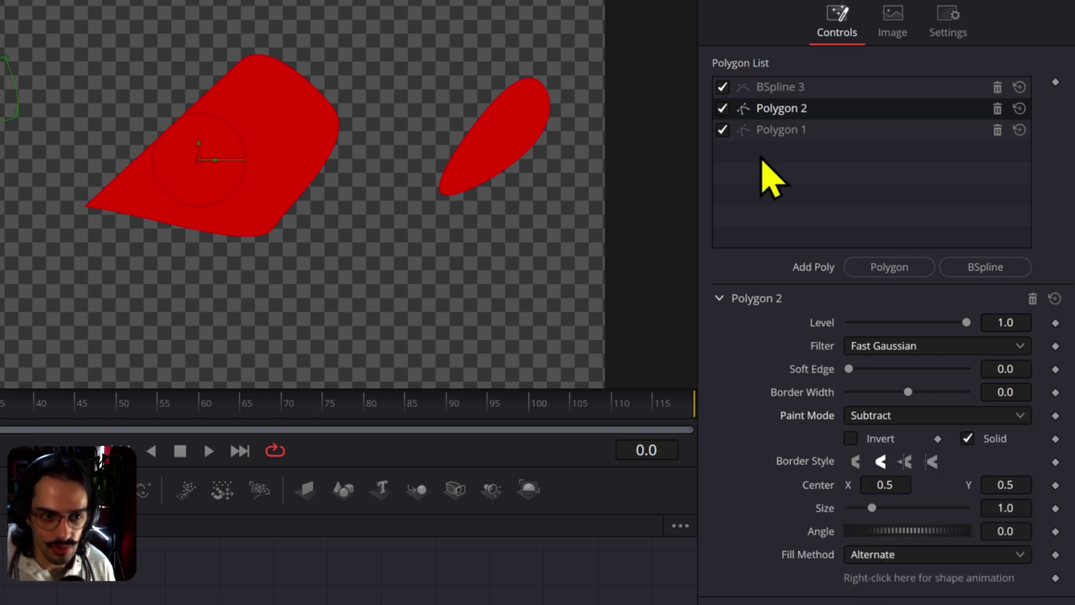
drag(203, 168, 383, 219)
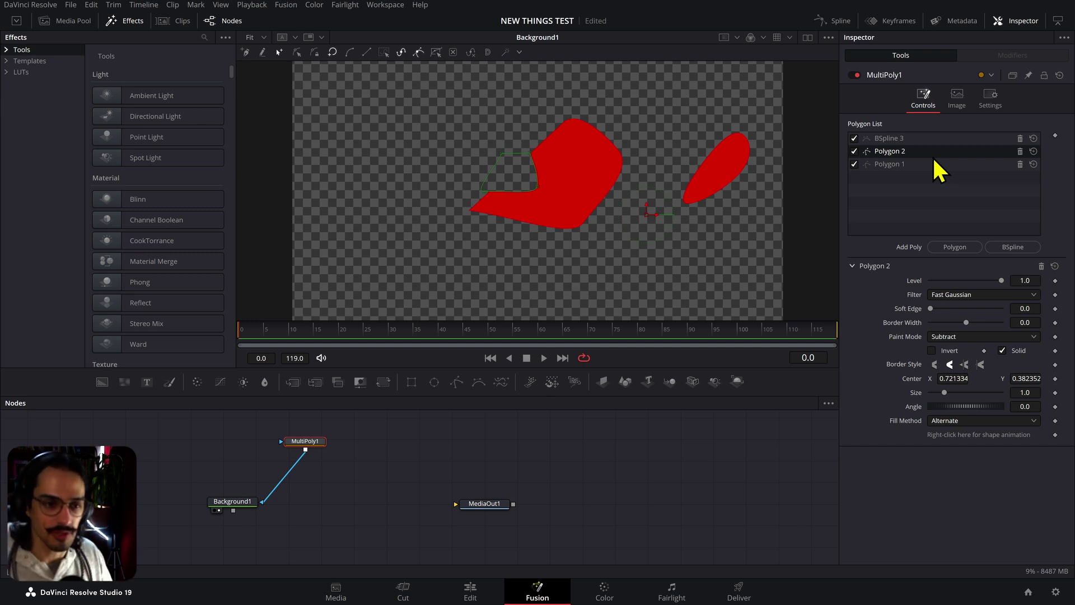
Step: Add an sRectangle node in free space above the existing nodes, followed by an sEllipse node
key(shift+space)
text(SREC)
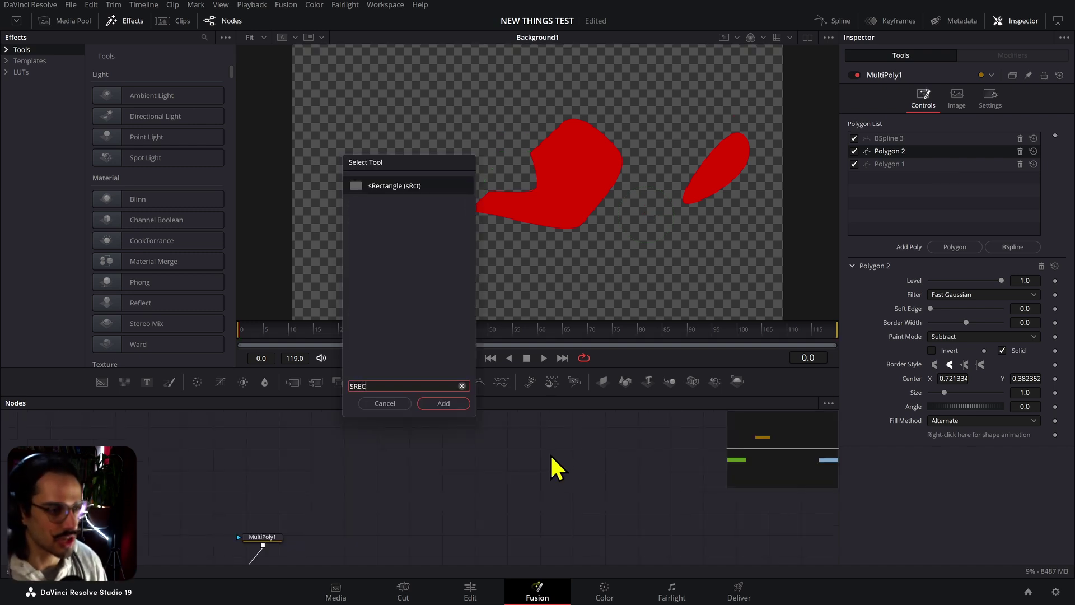
key(Return)
drag(577, 491, 439, 496)
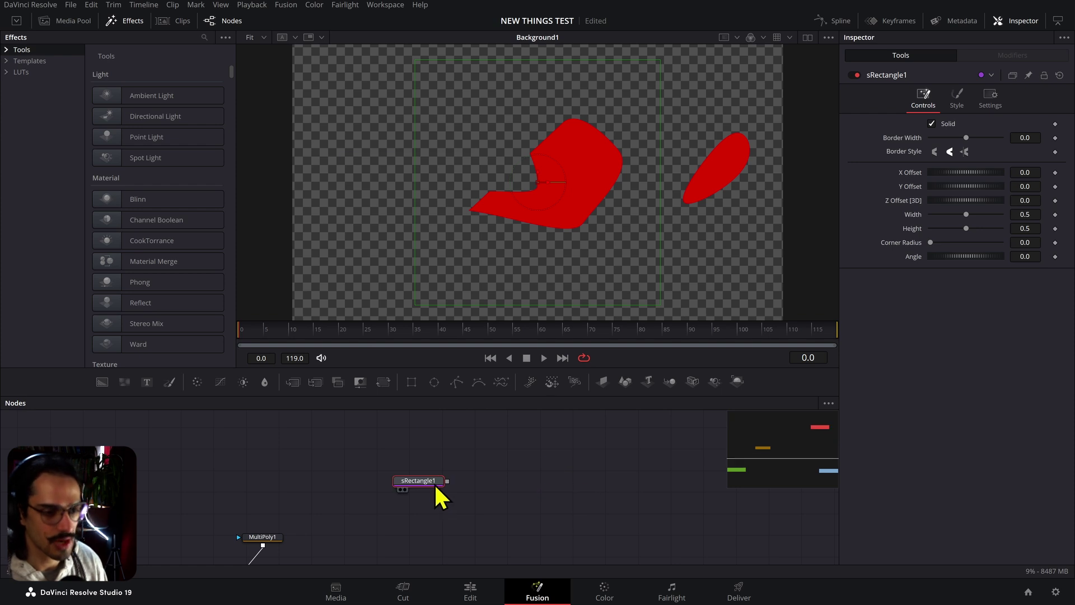
key(shift+space)
text(SEL)
key(Return)
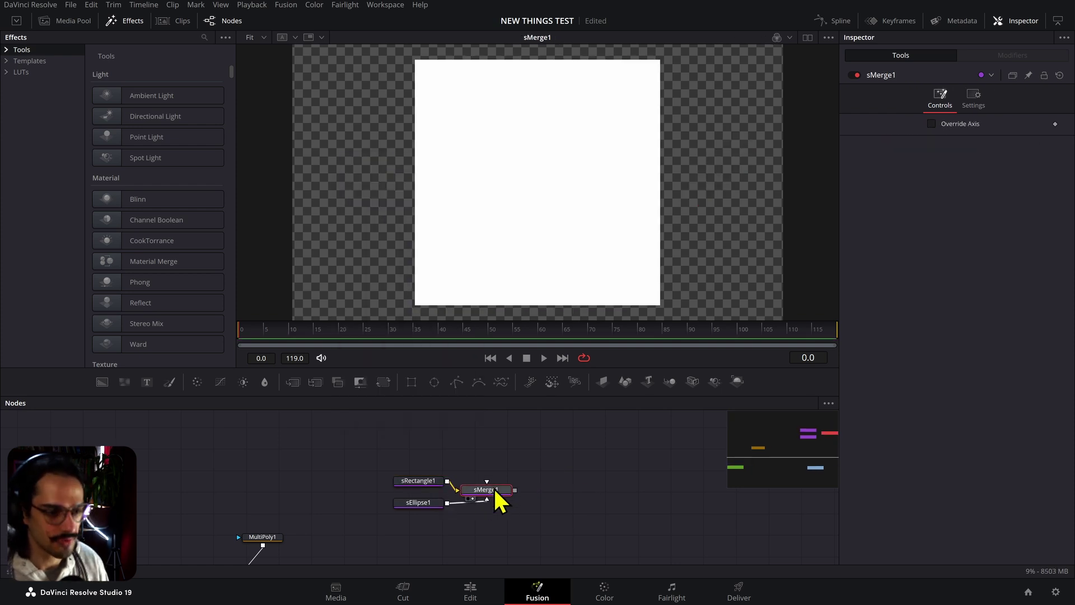
Step: Add an sBoolean node after sRectangle1 and connect sEllipse1, placed above it, as its second input
drag(502, 487, 436, 480)
key(shift+space)
text(SRE)
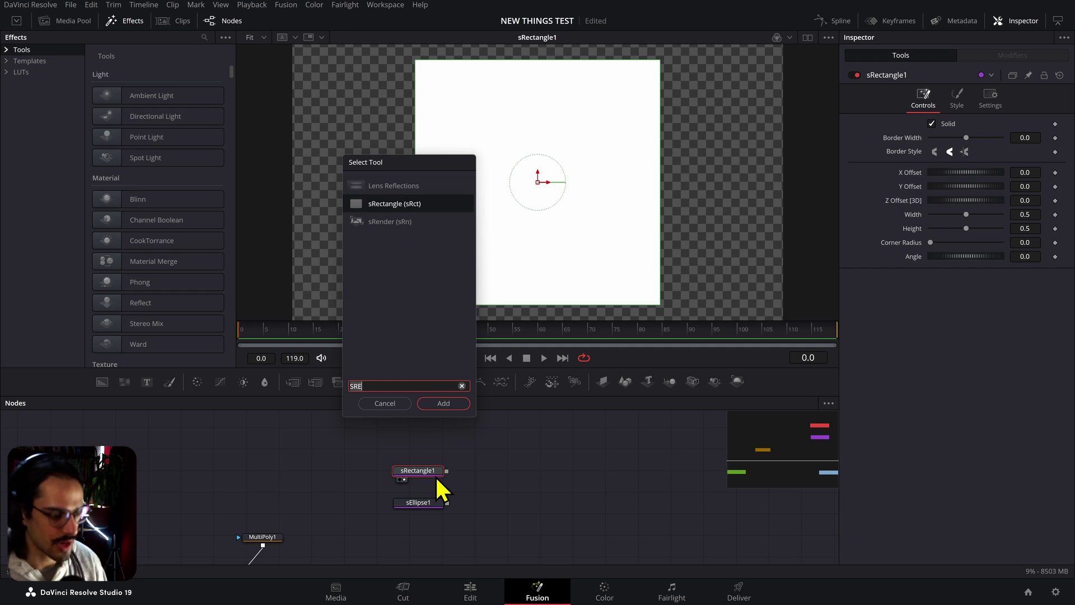
key(BackSpace)
key(BackSpace)
text(b)
key(Return)
drag(480, 477, 471, 451)
Step: Shift sEllipse1 to the right by an X offset of about 0.168 and display sBoolean1 in the viewer
drag(581, 193, 637, 192)
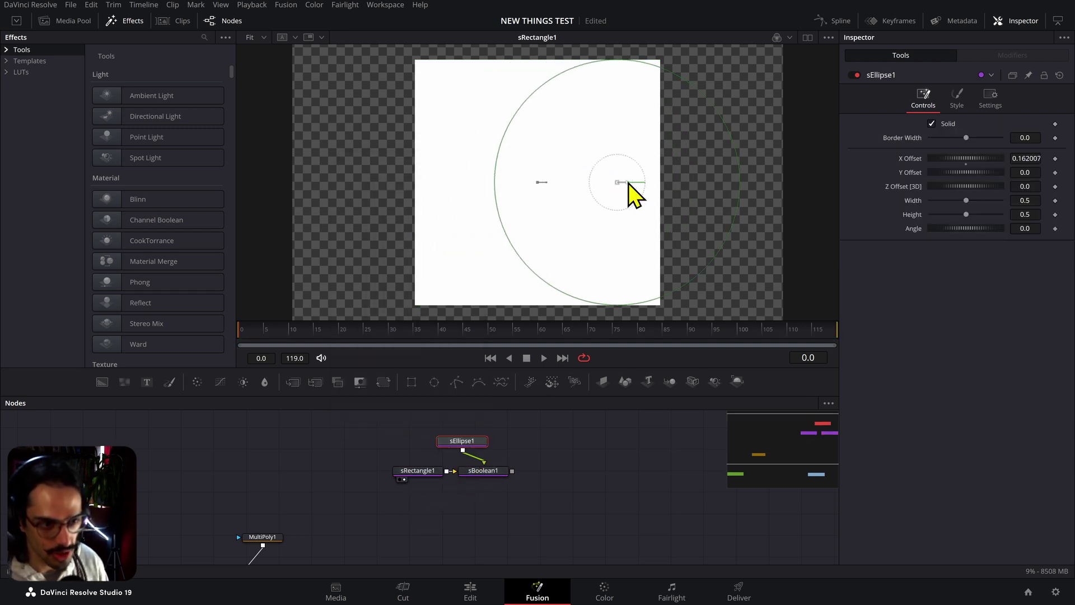
click(486, 472)
key(1)
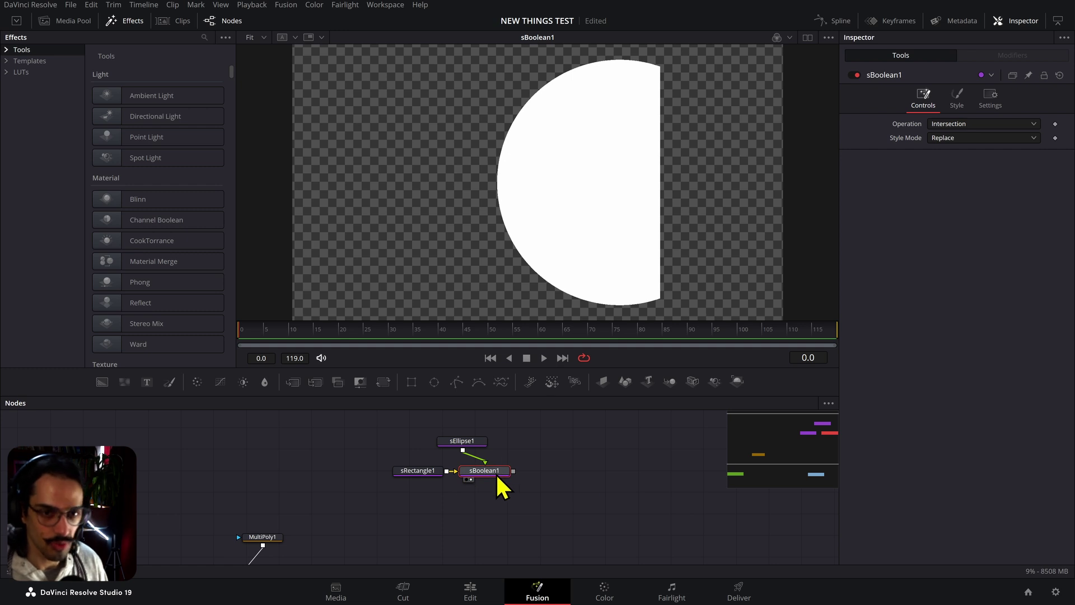
Step: Try the Union and Subtract operations on sBoolean1 and finish with the operation set to Xor
click(949, 124)
click(977, 143)
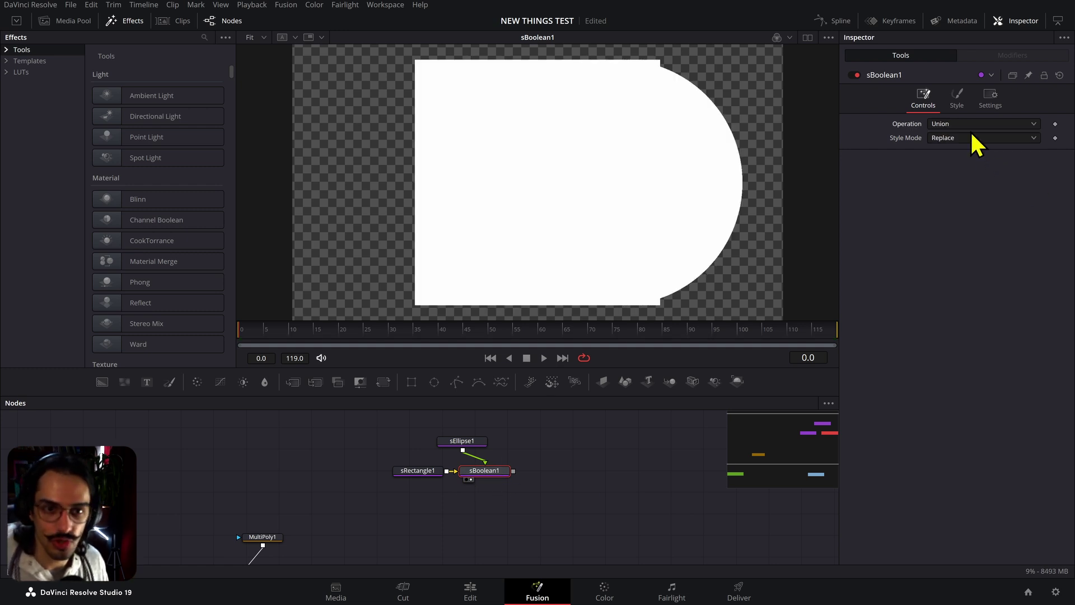
click(978, 125)
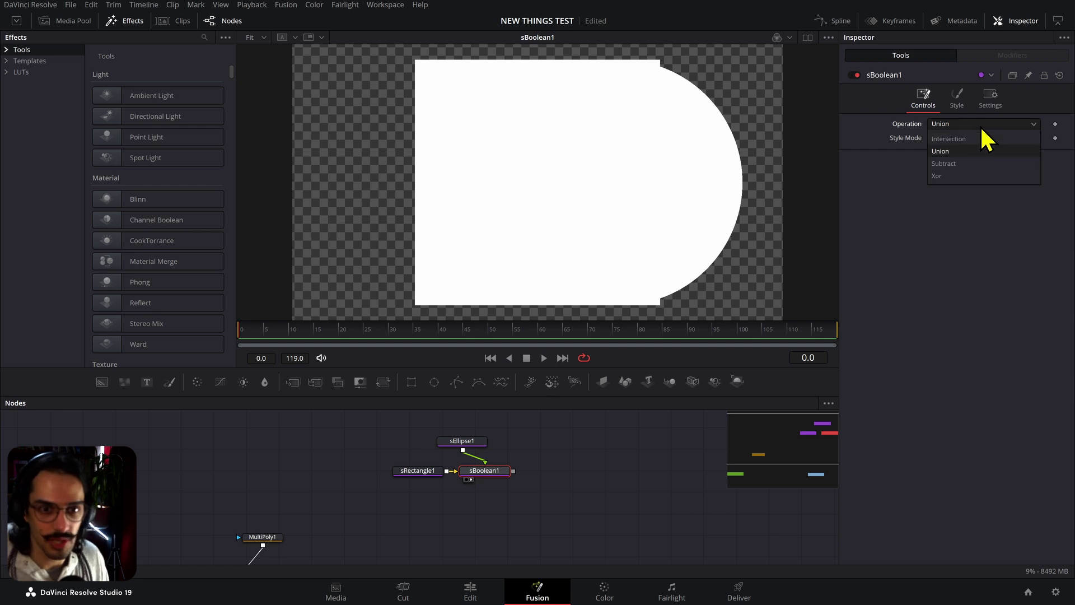
click(974, 165)
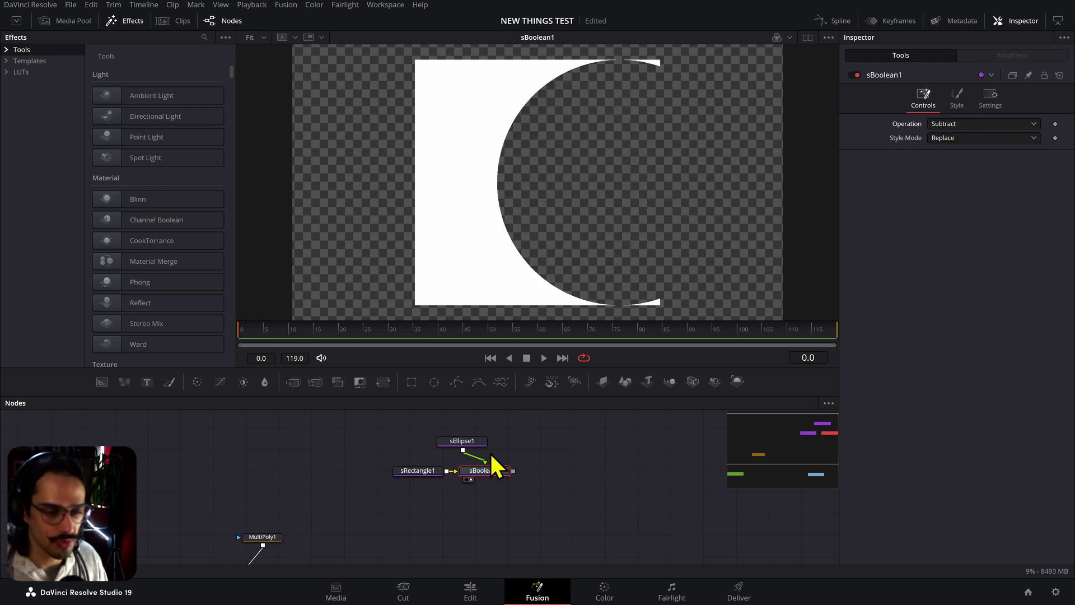
click(979, 124)
click(971, 178)
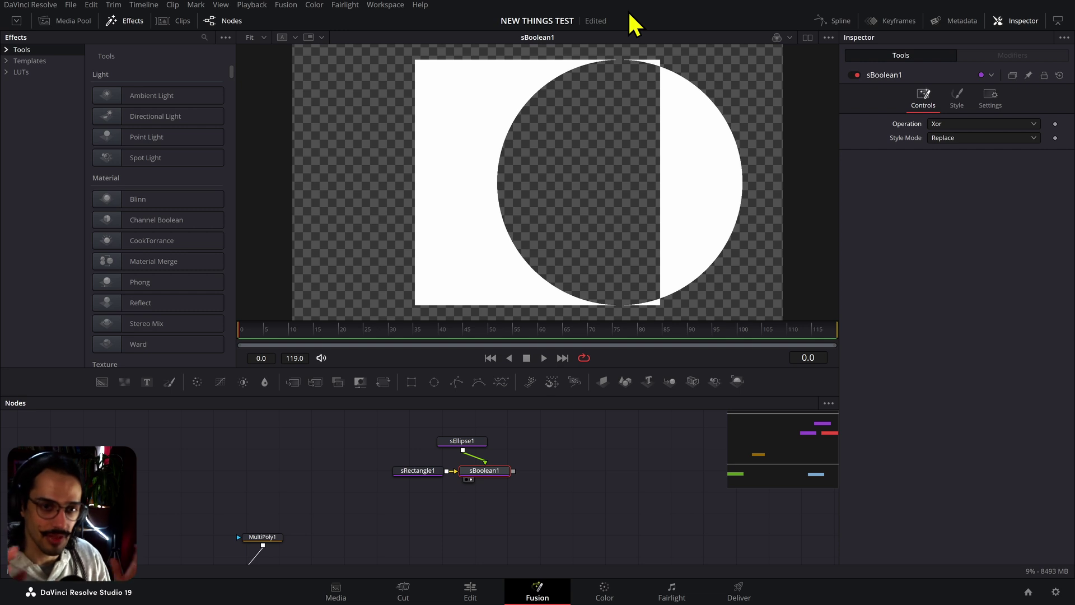
Step: Set sBoolean1's style mode to Keep and make sEllipse1 magenta by setting its green value to 0
click(983, 139)
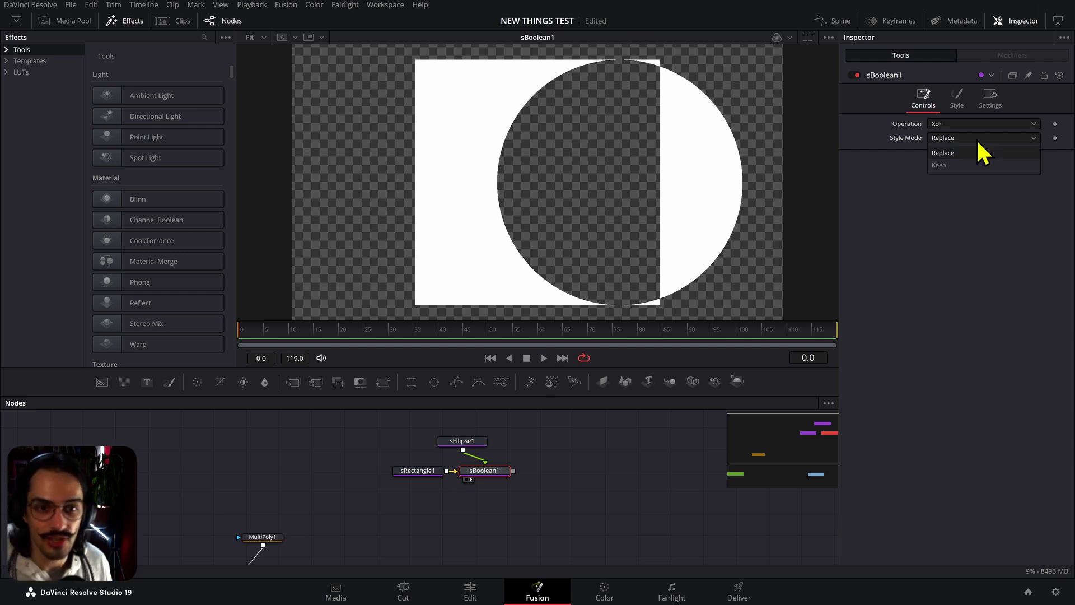
click(965, 166)
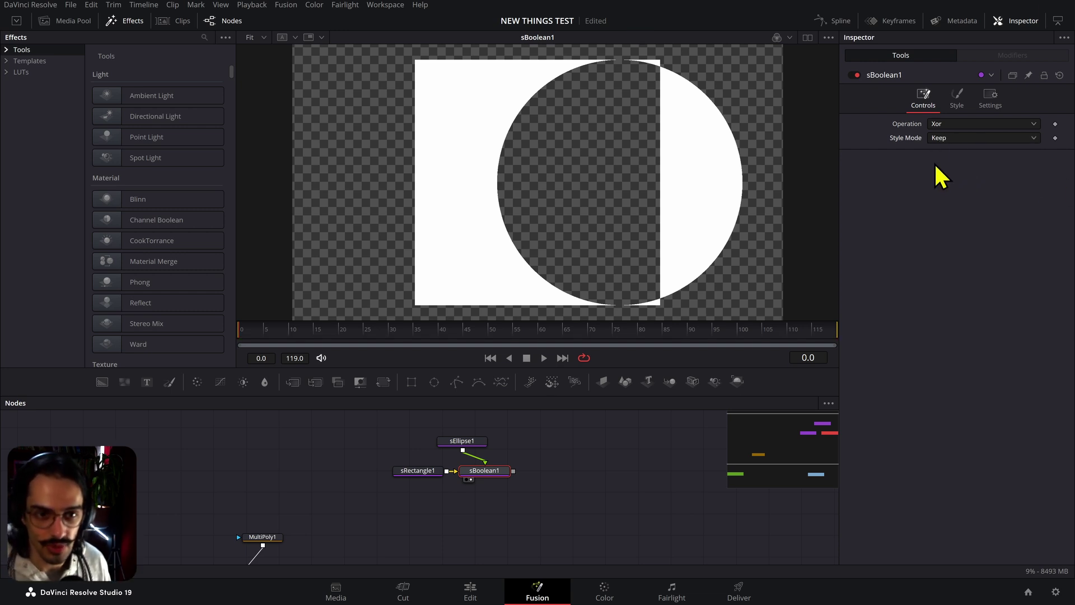
click(467, 442)
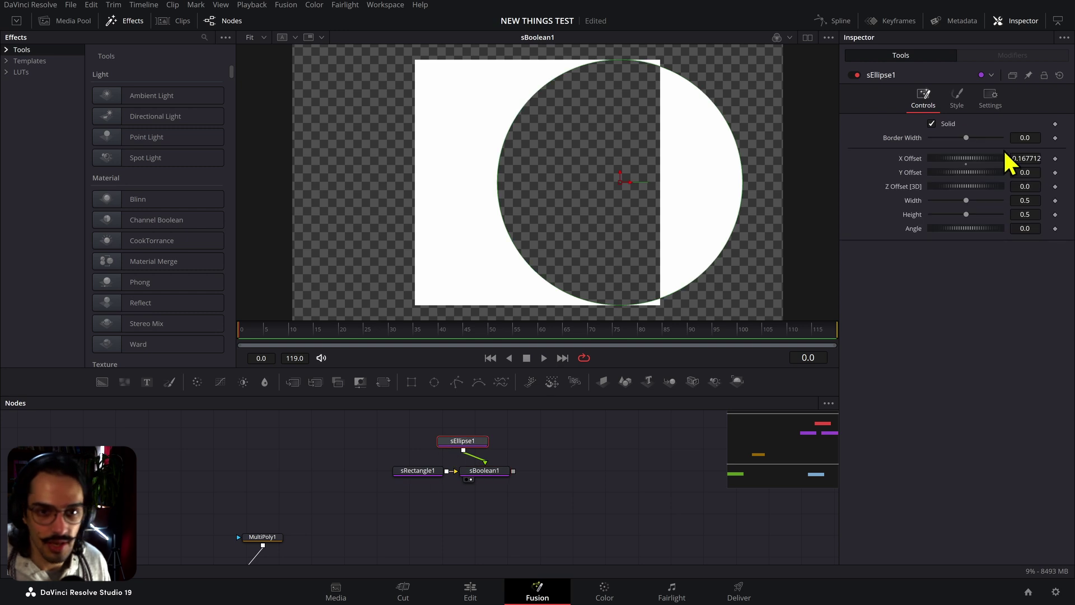
click(957, 99)
text(0)
key(Return)
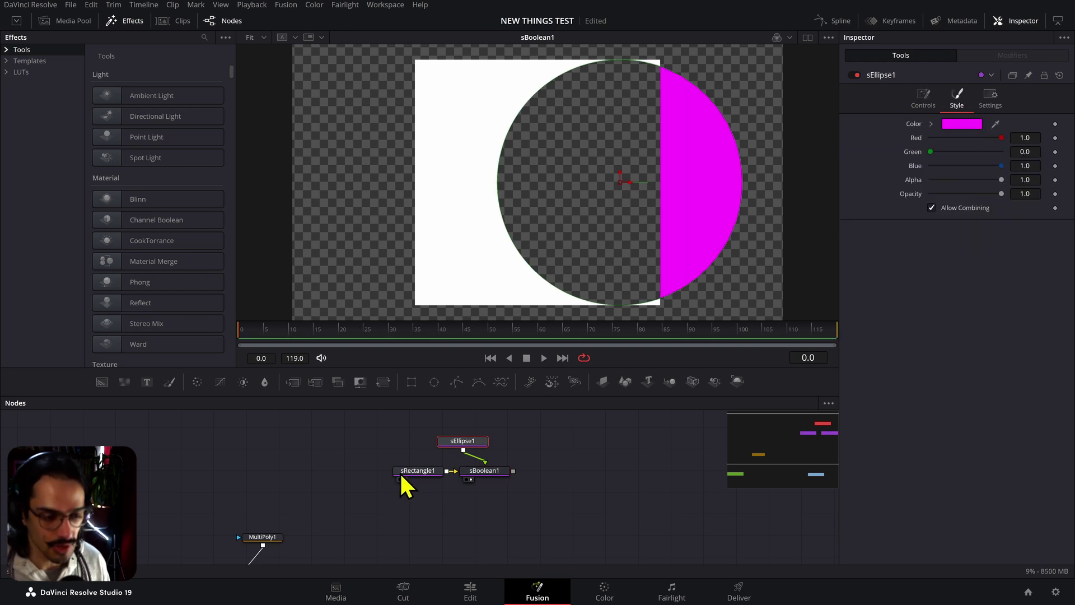
Step: Set sBoolean1's style mode back to Replace and make its color cyan by lowering red to 0.0
click(495, 472)
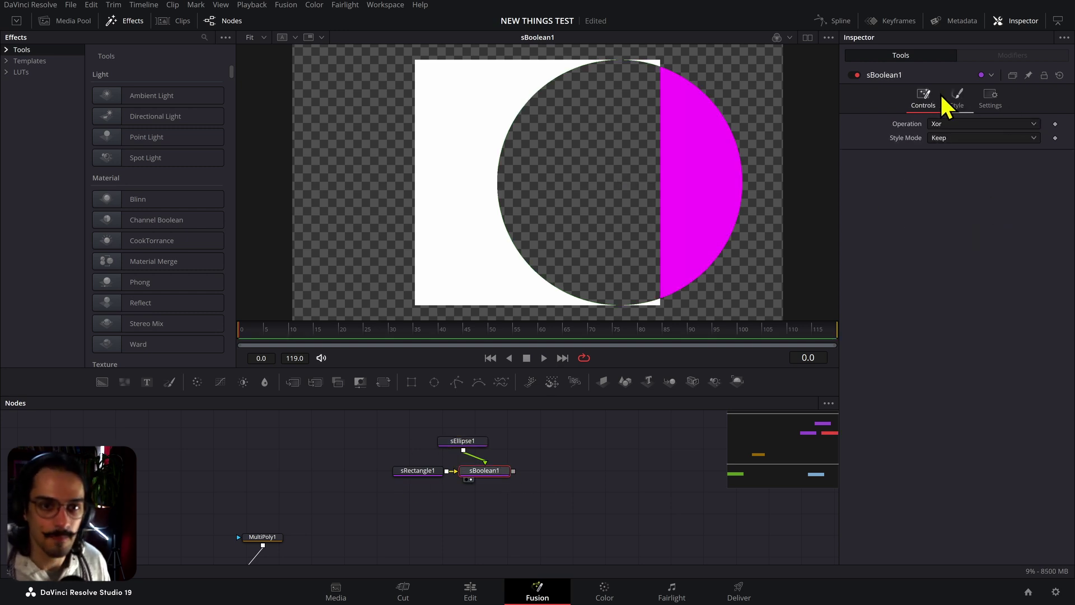
click(960, 139)
click(946, 153)
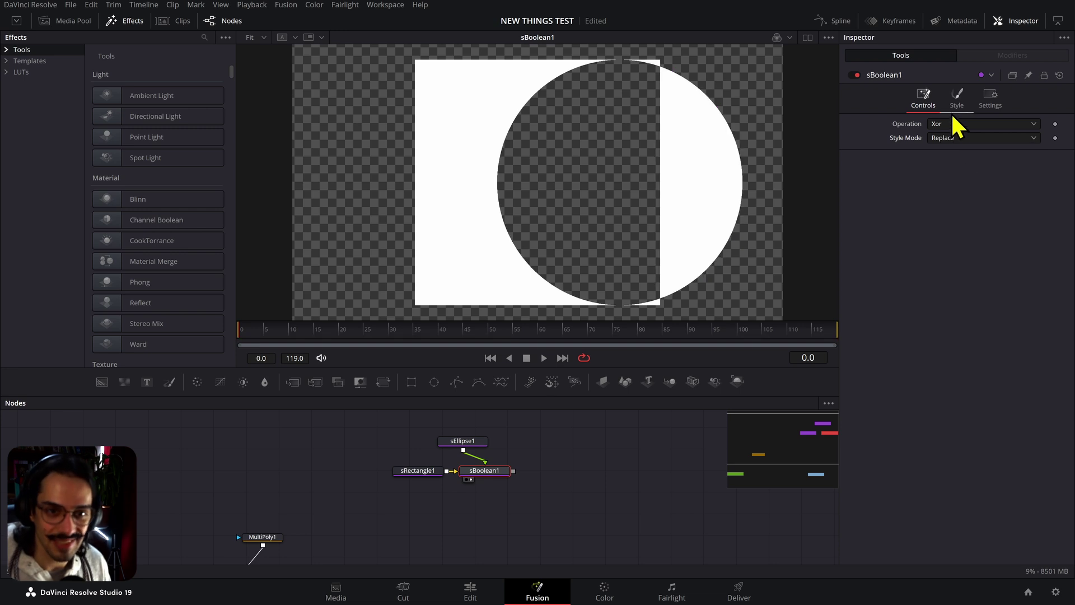
click(957, 101)
drag(1001, 138, 523, 173)
drag(399, 432, 518, 476)
click(564, 470)
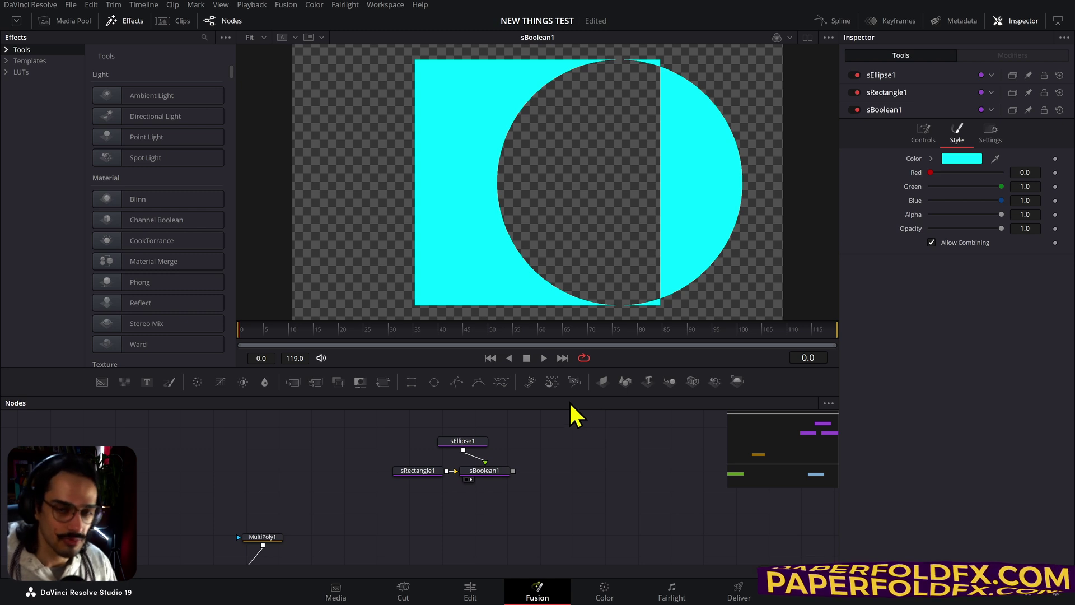
Step: Add an sText node in free space, display it in the viewer and enter the text "HERJHE"
click(375, 448)
key(shift+space)
text(STEX)
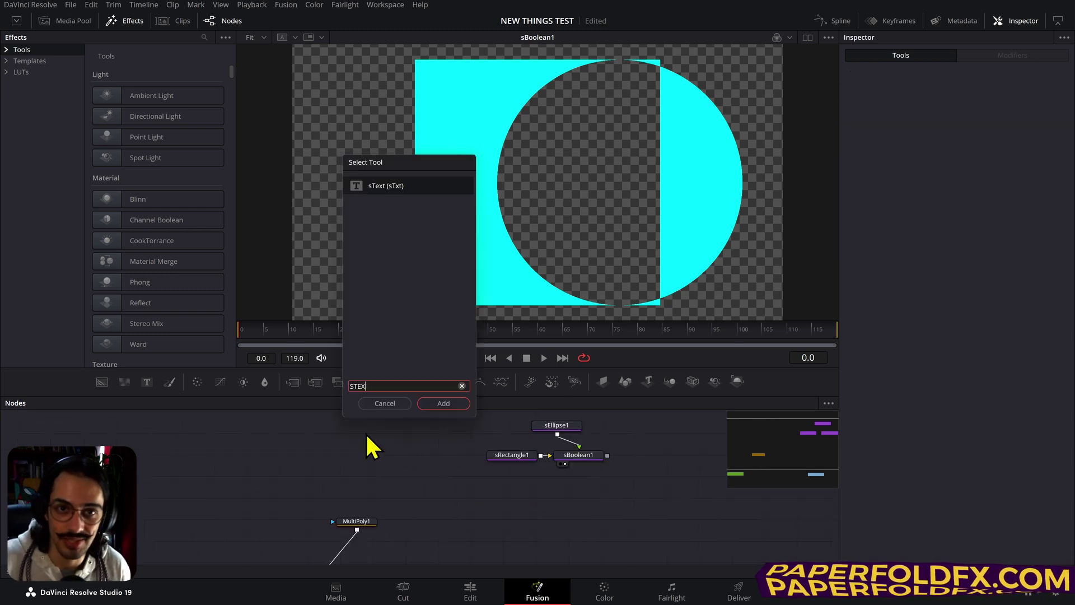
key(Return)
drag(451, 442, 448, 444)
key(1)
click(933, 148)
text(HERJHE)
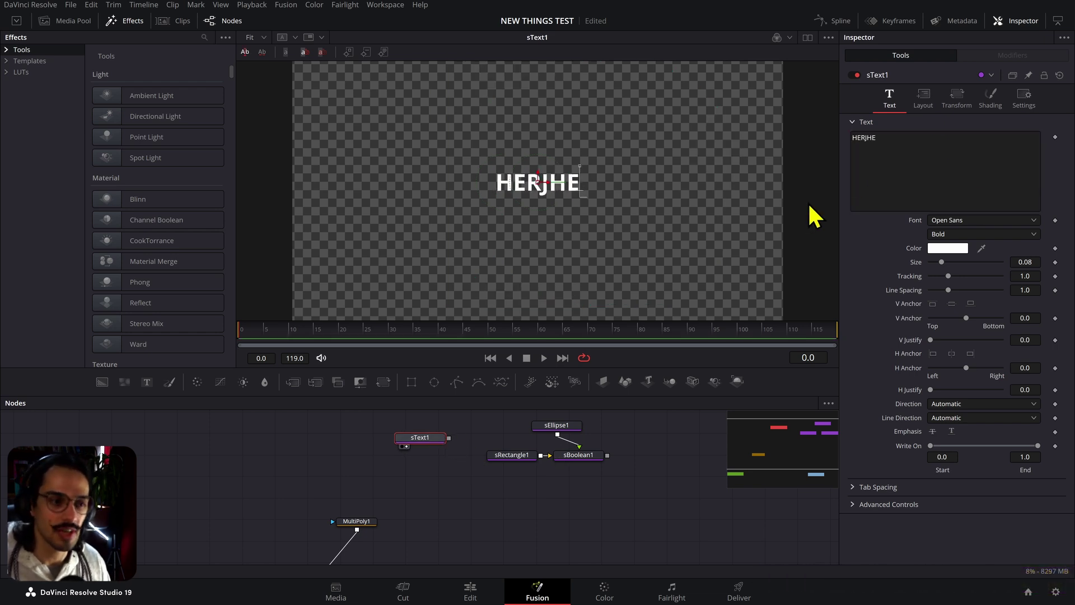
Step: Change the appearance of sText1's first shading element to a text outline with a thickness of 0.0143
scroll(569, 436, down, 3)
scroll(569, 437, up, 2)
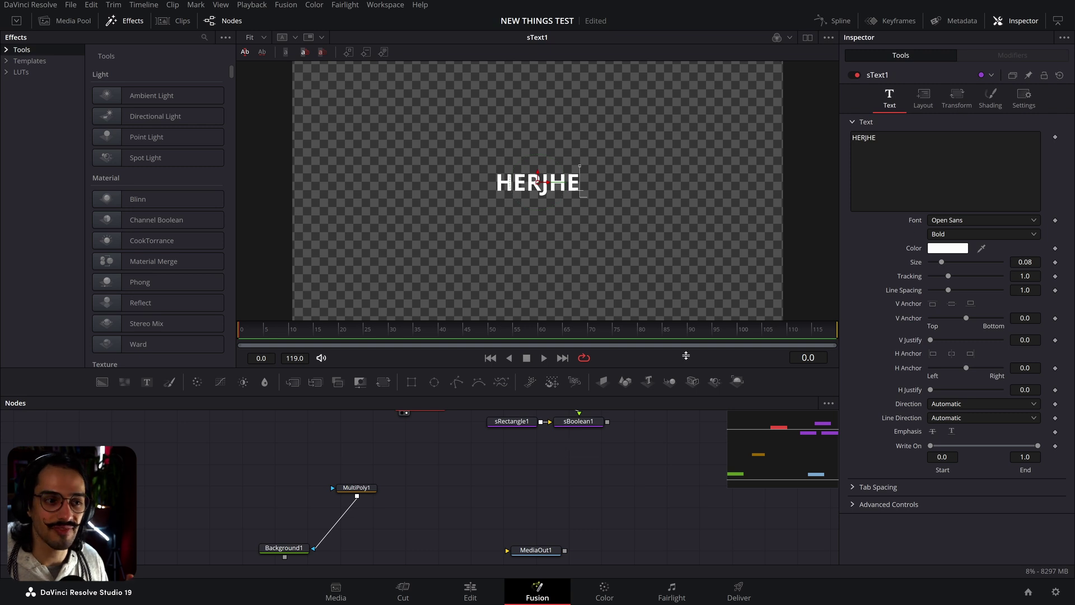
click(990, 99)
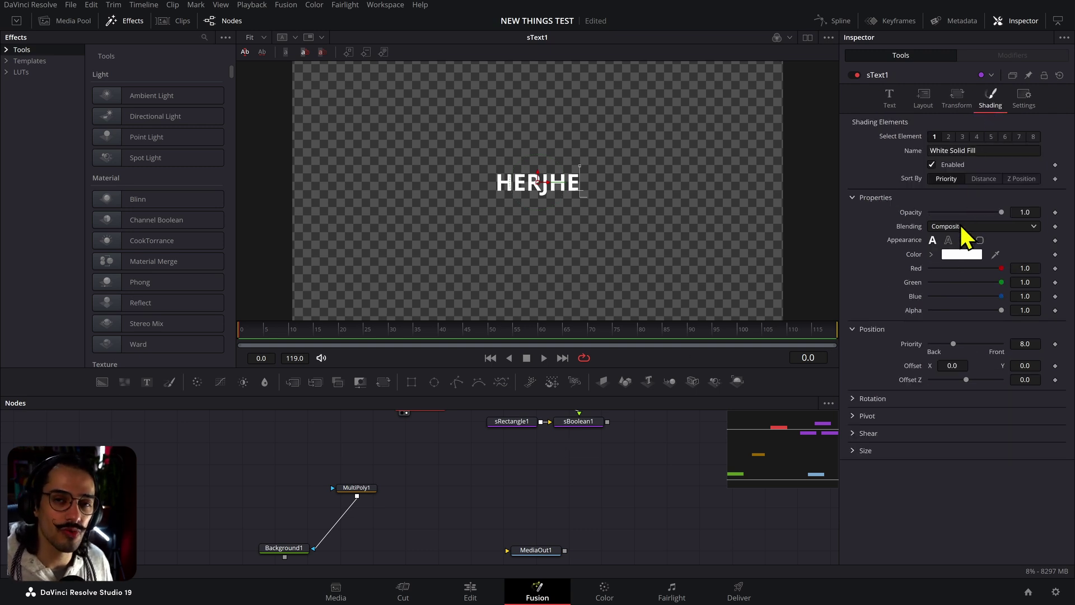
click(948, 240)
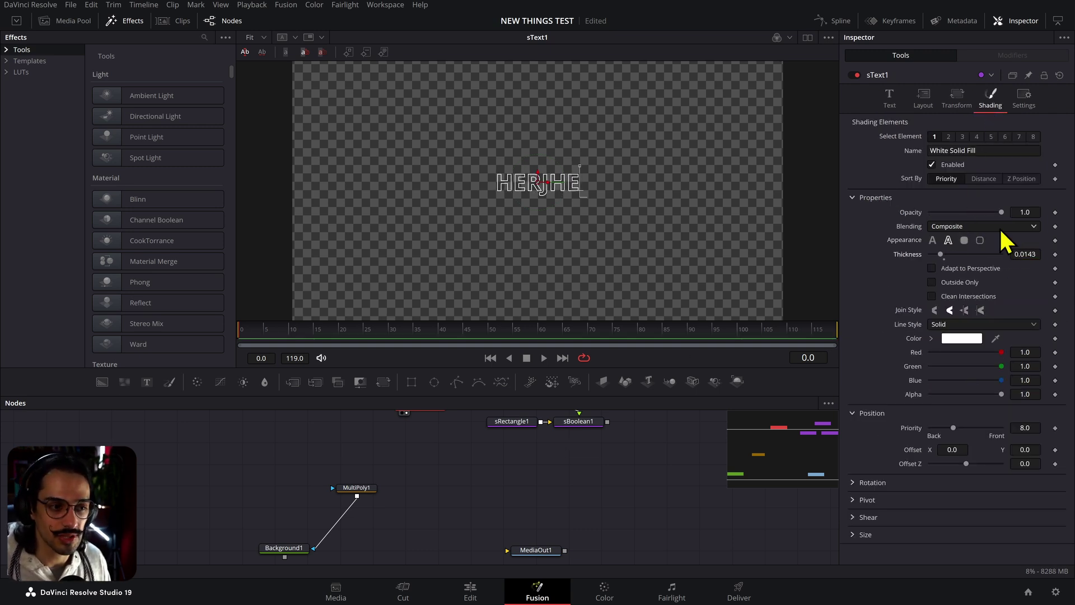
click(889, 100)
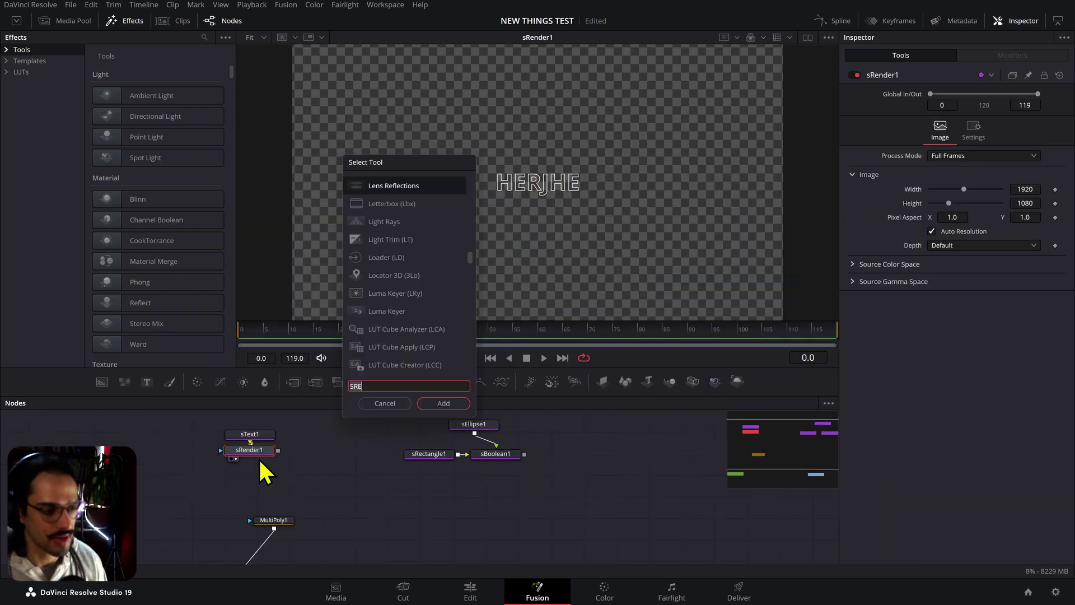
Step: Add a Duplicate node after sRender1, display it and set its number of copies to 5
text(DUP)
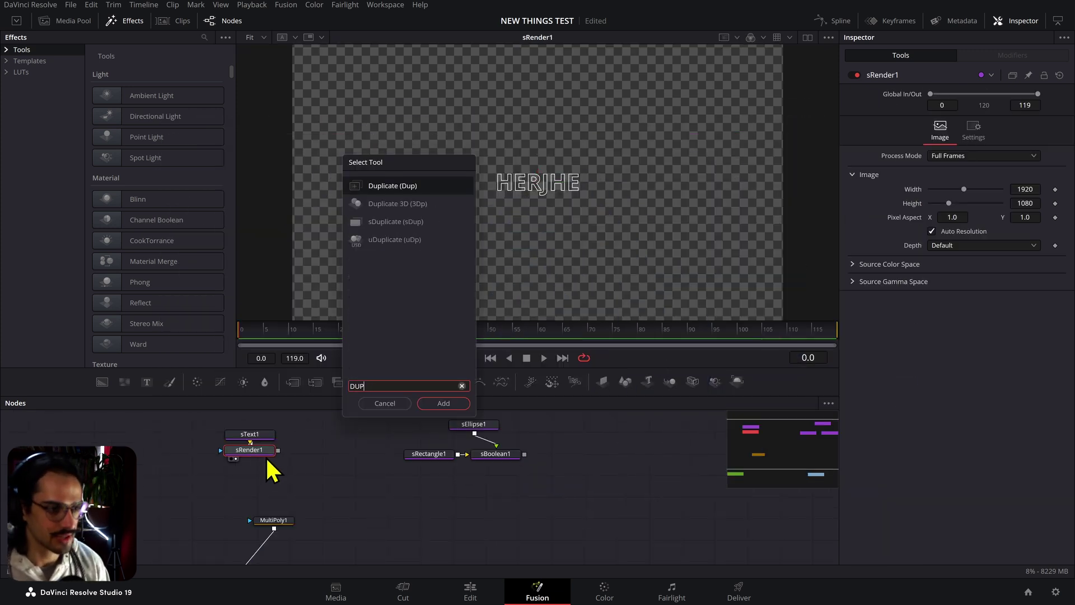
key(Return)
drag(307, 466, 339, 493)
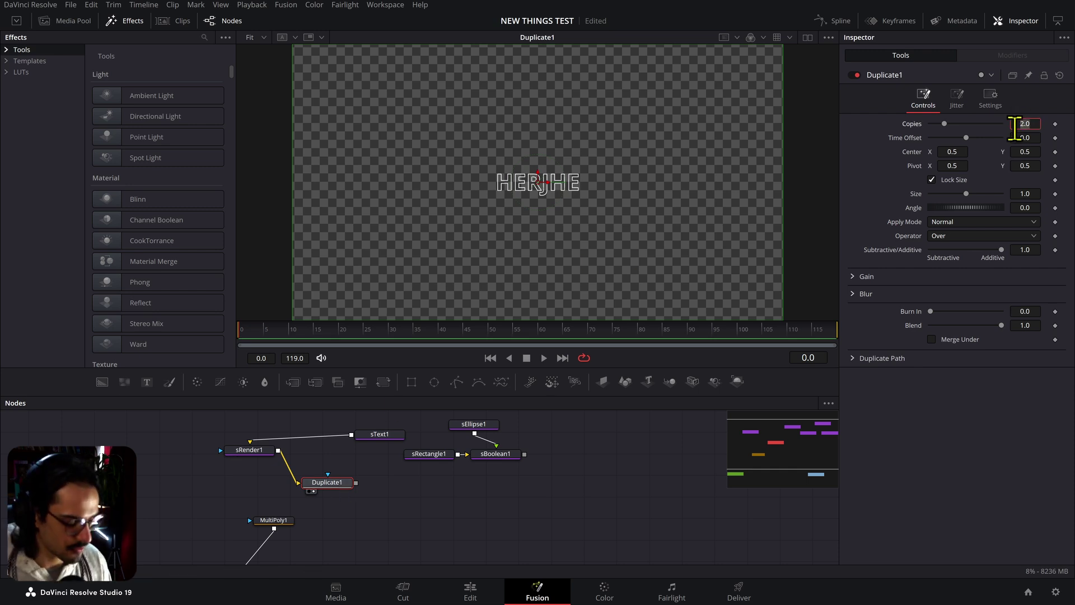
text(5)
key(Return)
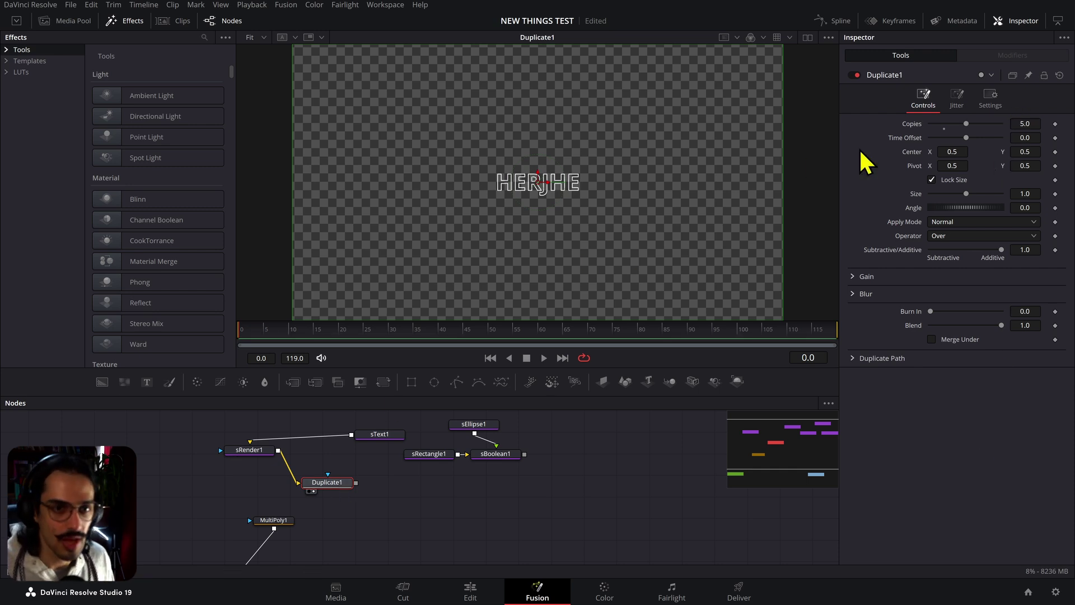
Step: Enable Duplicate Along Path on Duplicate1, draw a four-point arched path, and set displacement scale to 0.956 and offset to -0.052
click(862, 360)
click(959, 374)
click(452, 224)
click(418, 159)
click(583, 121)
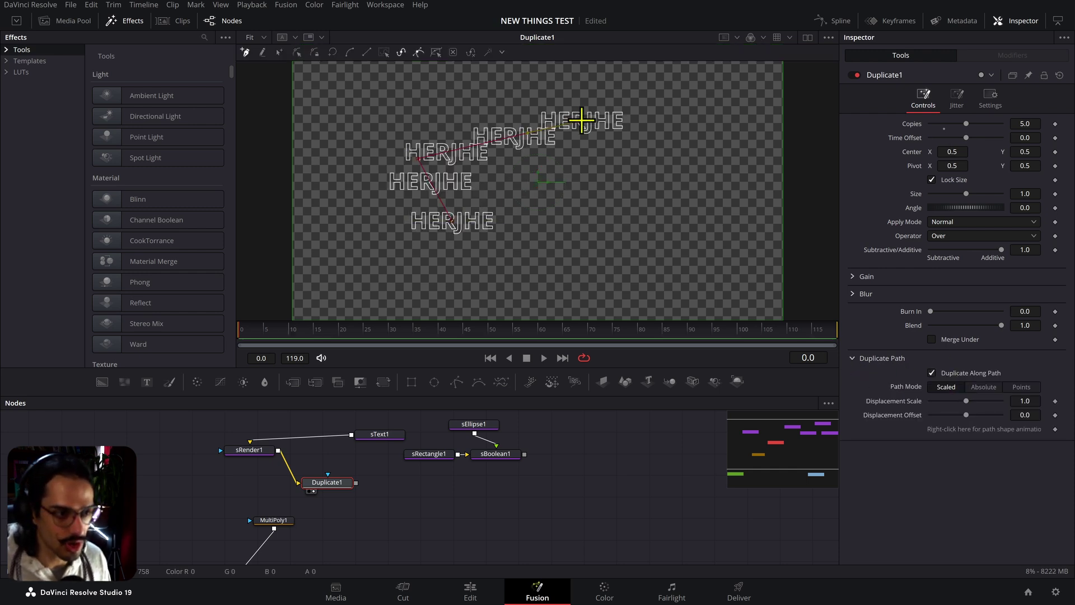
click(653, 206)
mouse_move(966, 401)
mouse_down()
mouse_move(931, 401)
mouse_move(965, 401)
mouse_move(952, 415)
mouse_move(964, 415)
mouse_up()
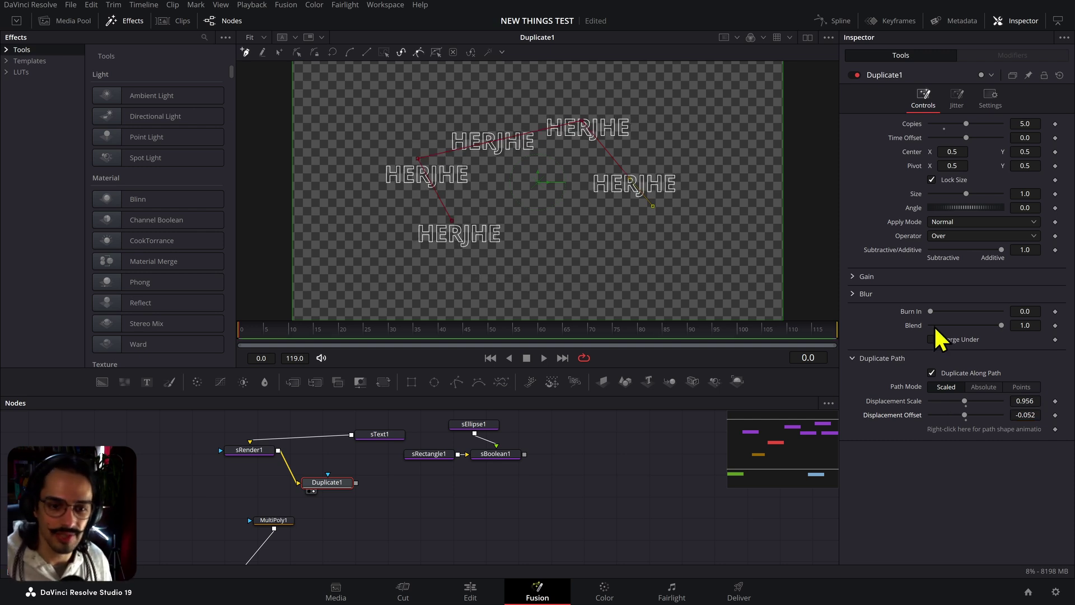
Step: Turn off Duplicate Along Path on Duplicate1 and set its center to X 0.464 and Y 0.362
click(952, 374)
drag(960, 151, 960, 168)
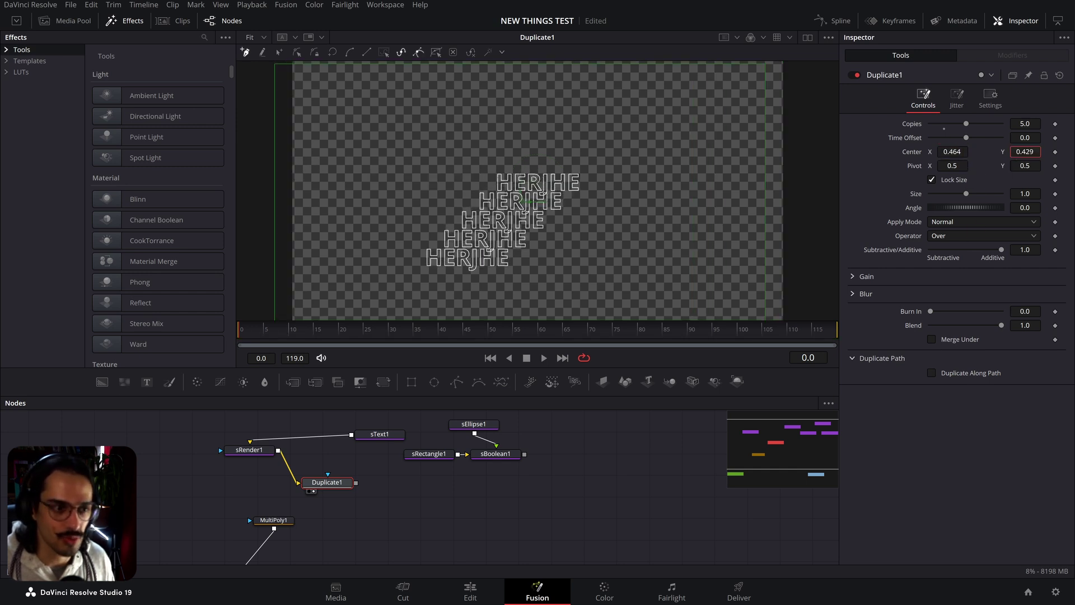
drag(1025, 151, 972, 187)
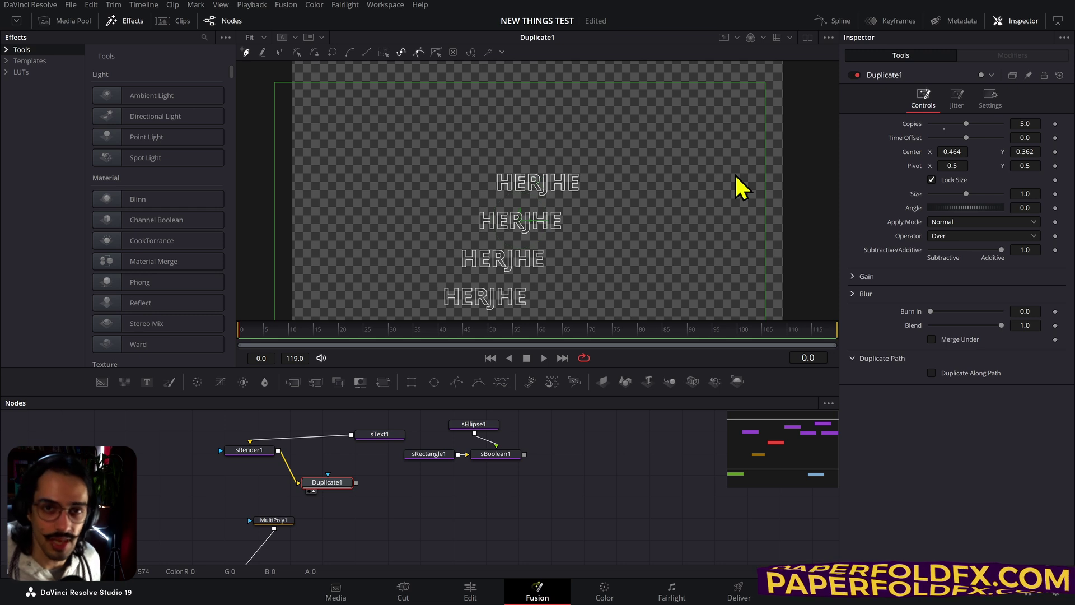
Step: Open the kalimba clip at 00:08:15:06 on the Color page and reset all its grades and nodes
click(471, 593)
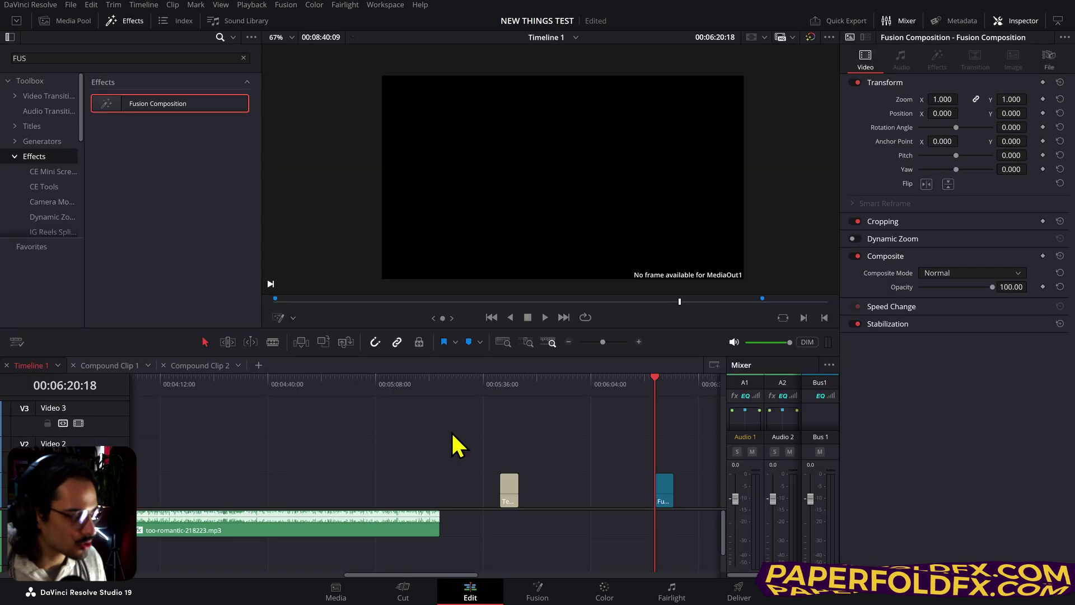
click(592, 386)
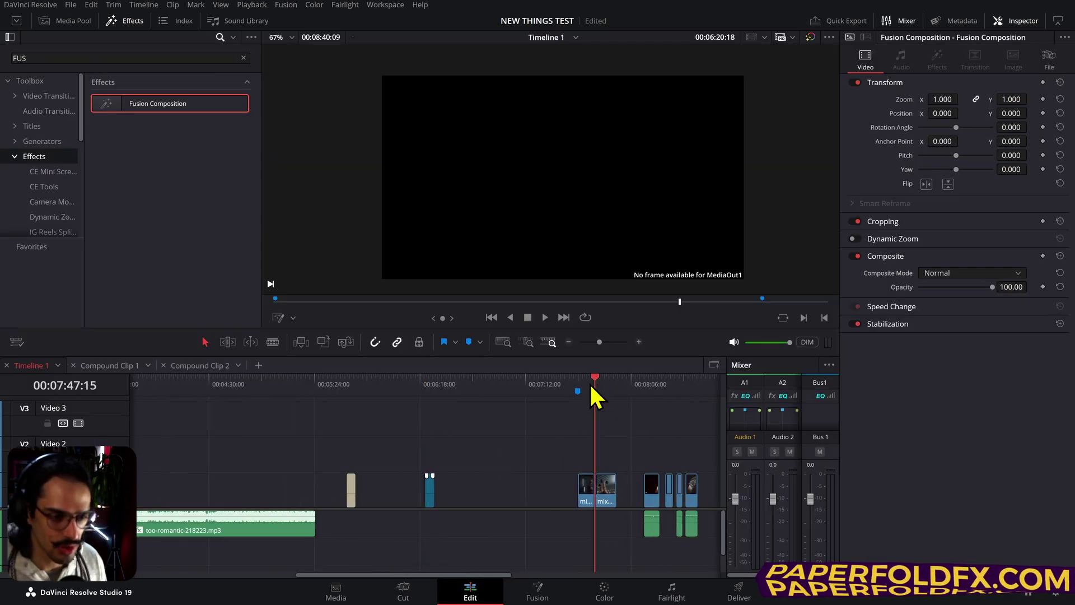
click(514, 507)
click(603, 592)
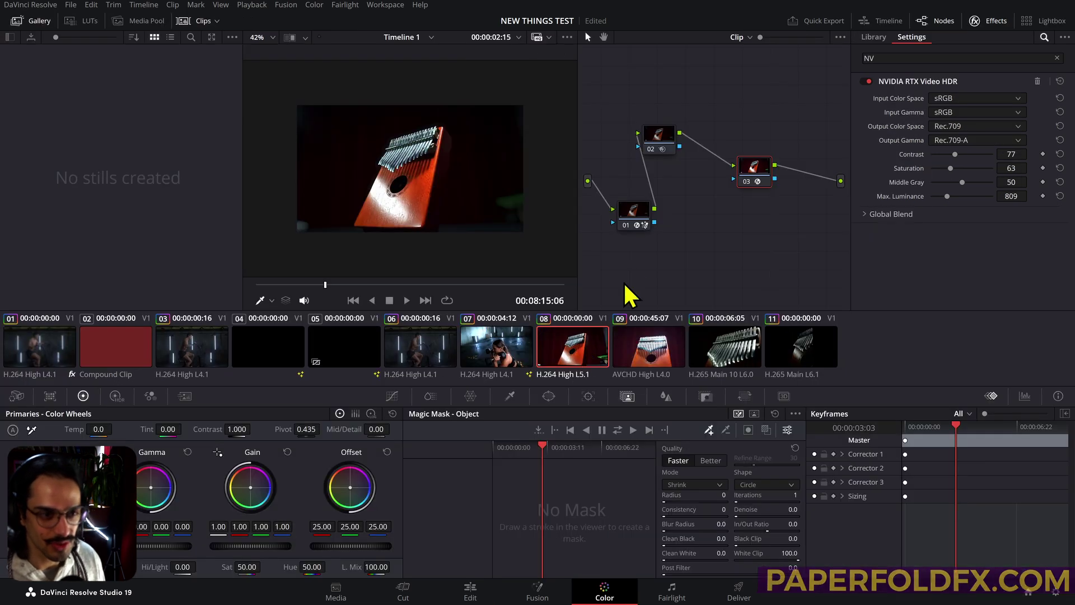
click(635, 224)
right_click(730, 226)
click(843, 237)
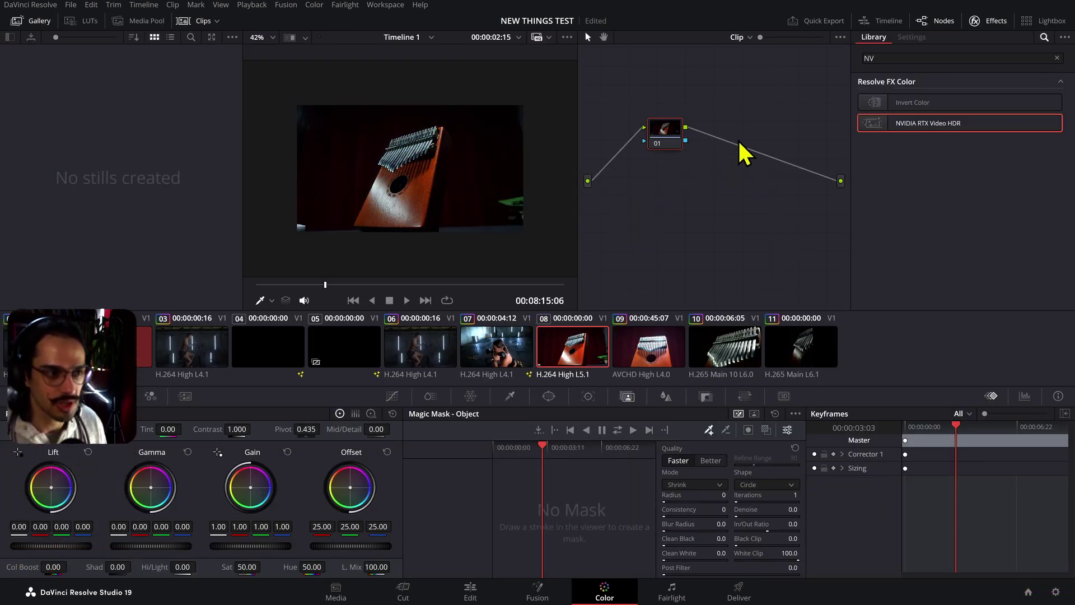
Step: Set the clip's Spatial NR mode to UltraNR and analyze its noise profile on the kalimba body
click(185, 396)
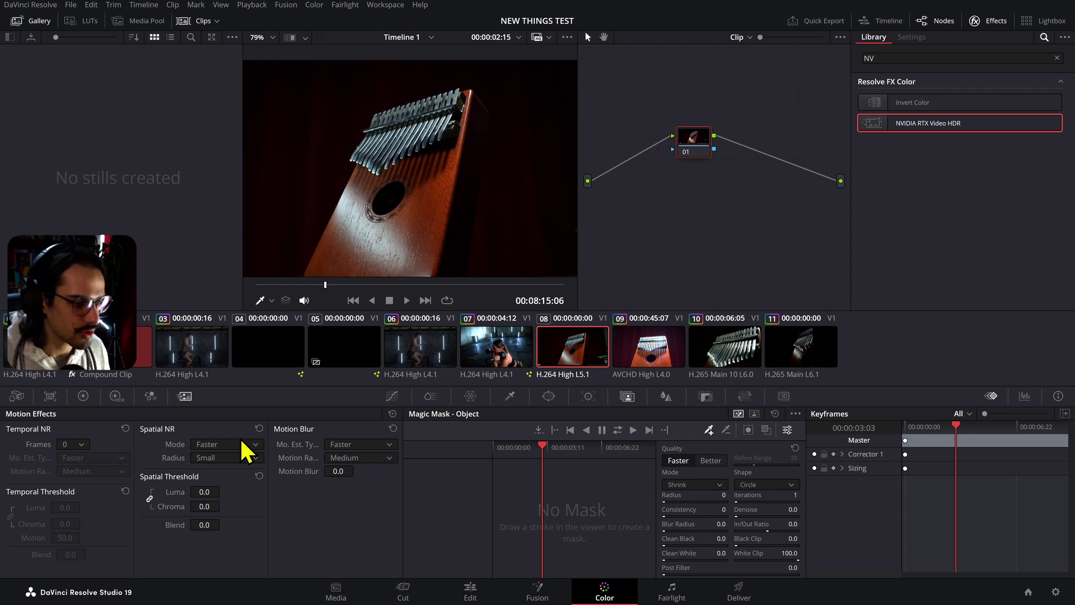
click(244, 445)
click(159, 445)
click(221, 446)
click(223, 497)
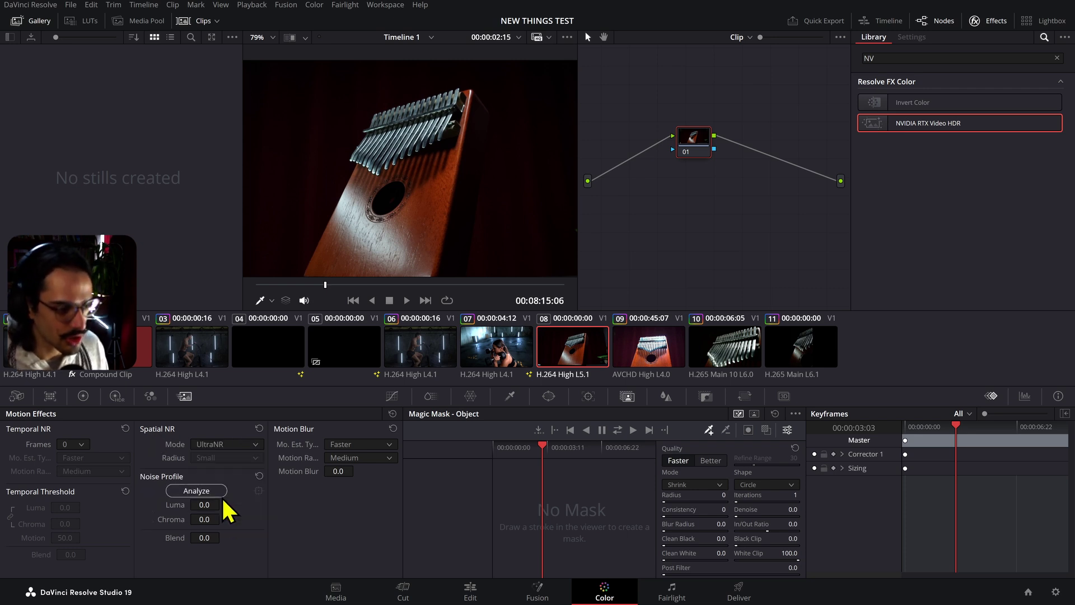
click(221, 491)
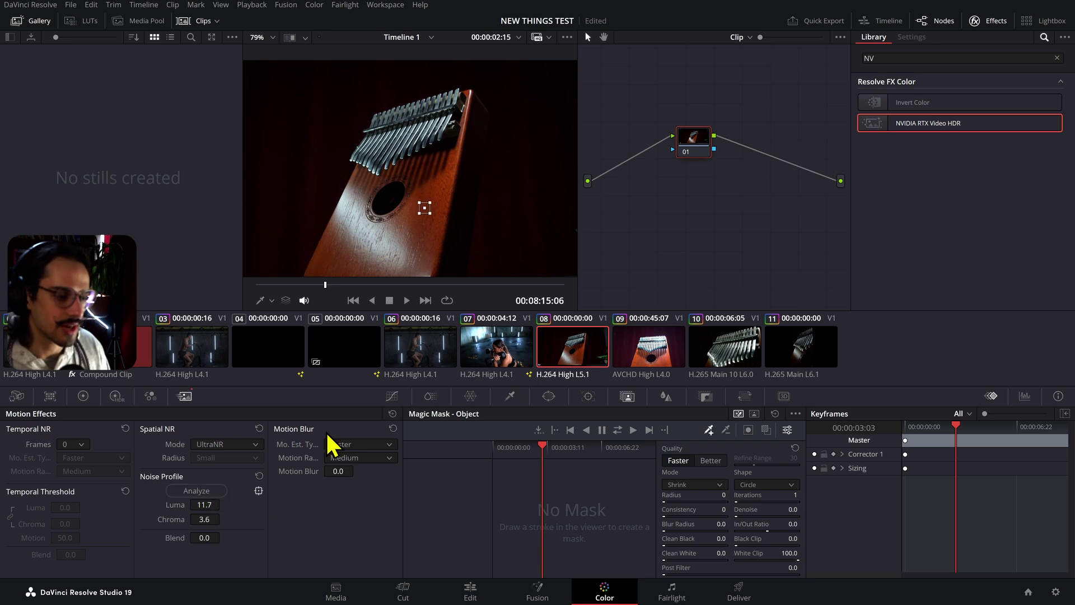
scroll(486, 201, down, 3)
scroll(514, 206, up, 2)
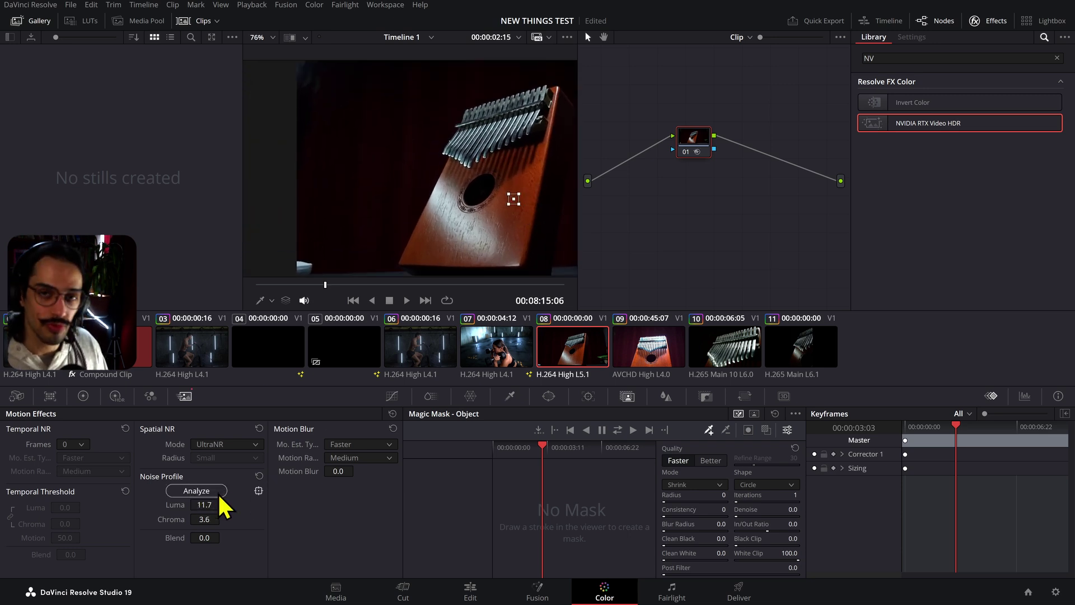
drag(534, 276, 452, 229)
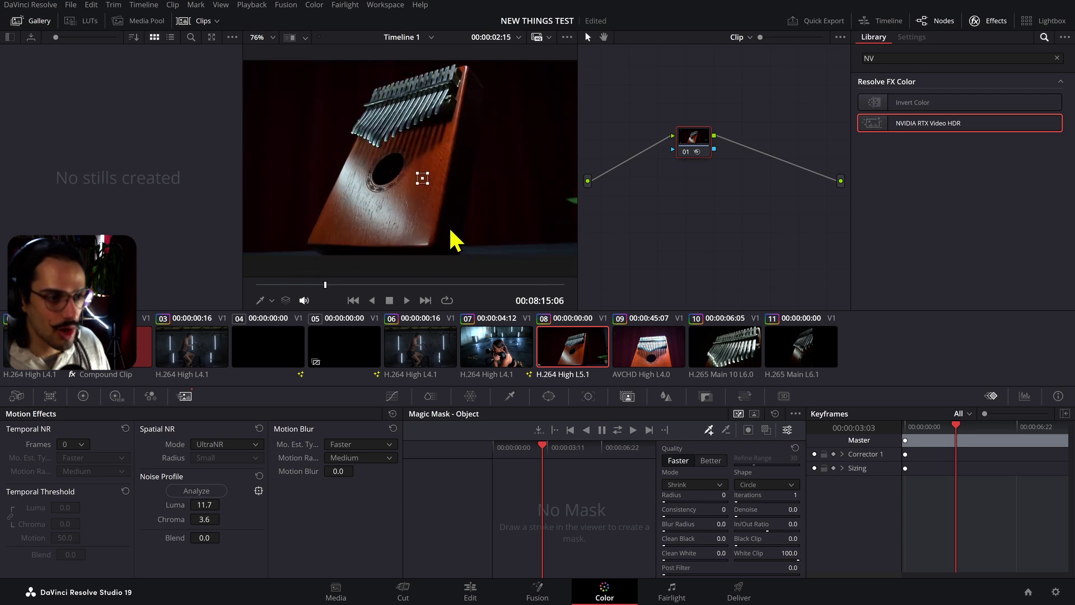
scroll(452, 232, down, 1)
Step: Set Temporal NR to 3 frames and inspect the denoised kalimba image up close
click(78, 445)
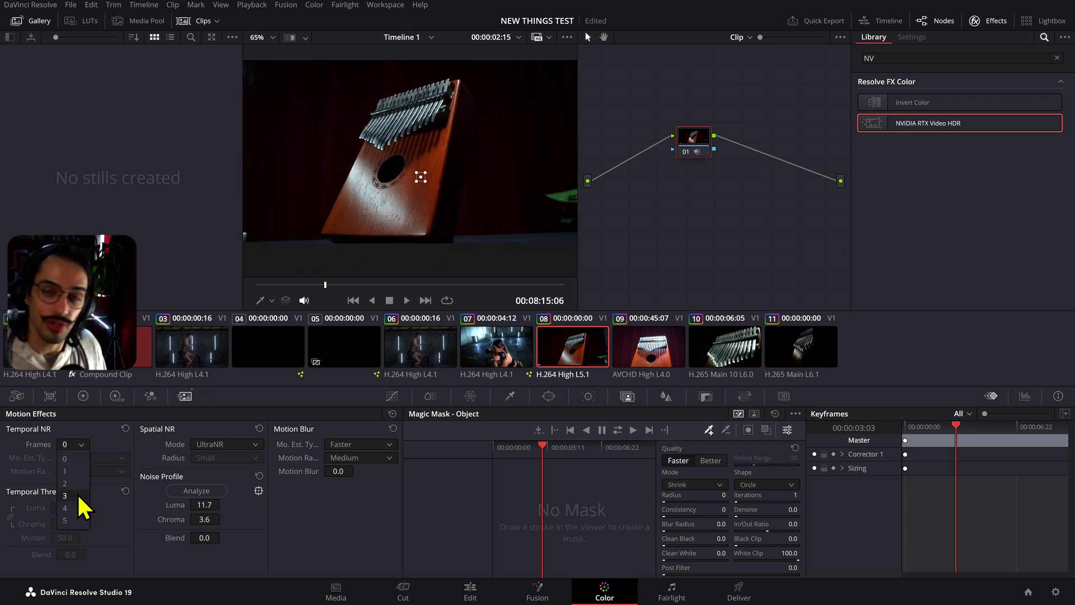
click(78, 495)
scroll(511, 252, down, 1)
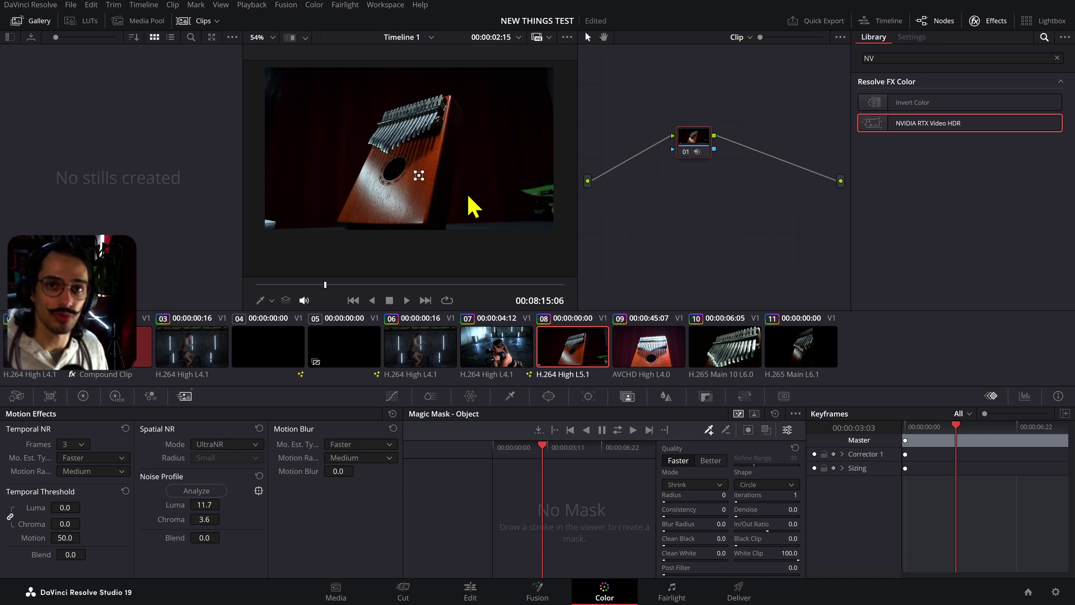
scroll(471, 205, up, 3)
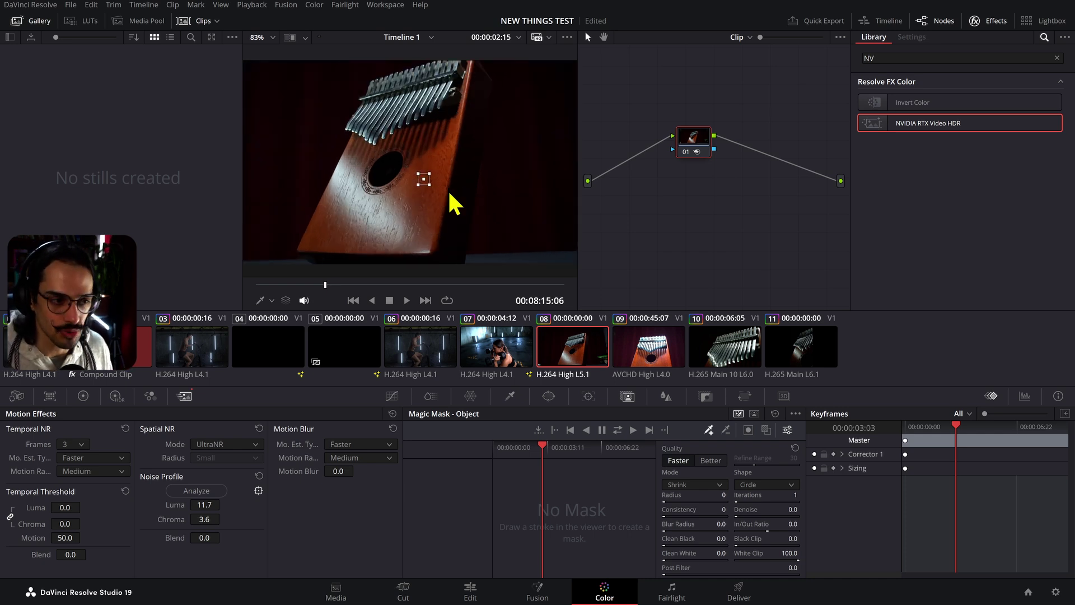
scroll(454, 203, up, 2)
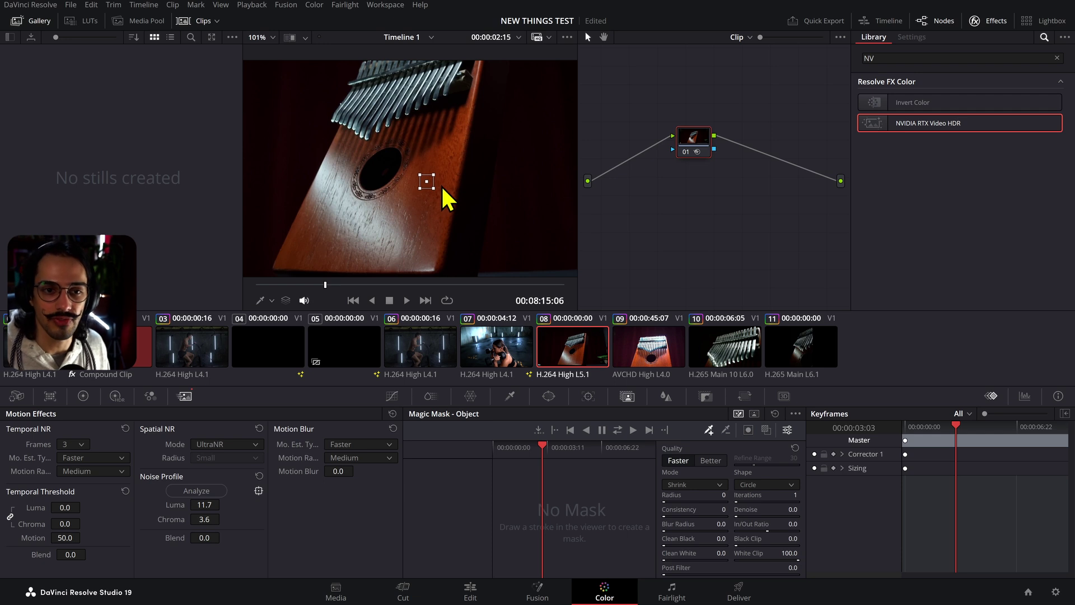
scroll(413, 209, down, 2)
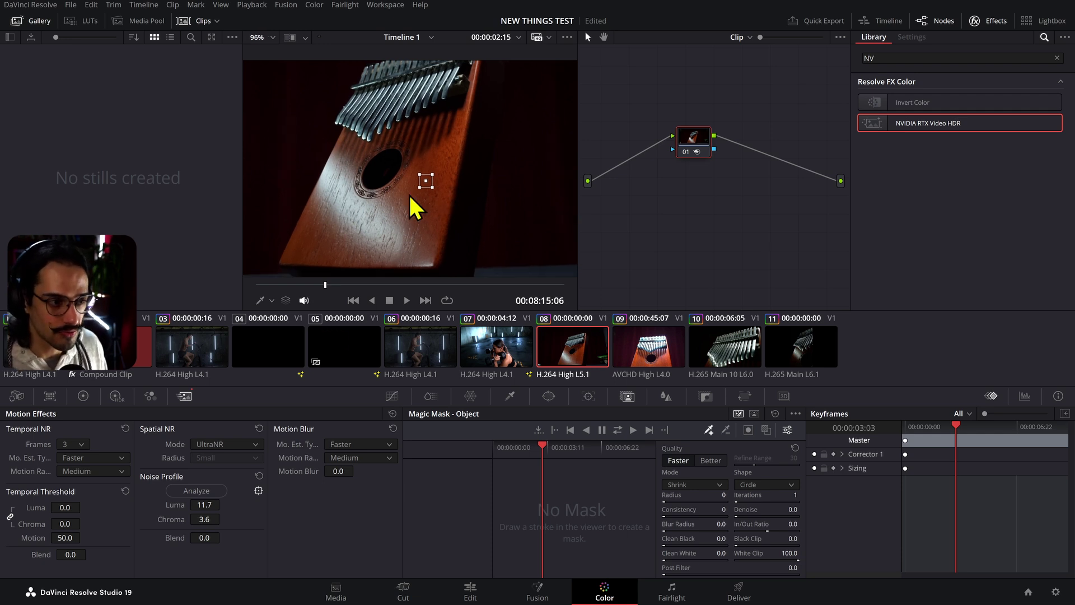
Step: Return to the Edit page and show the file properties of chandelier-waltz-classical-201984.mp3 from the media pool
key(shift+4)
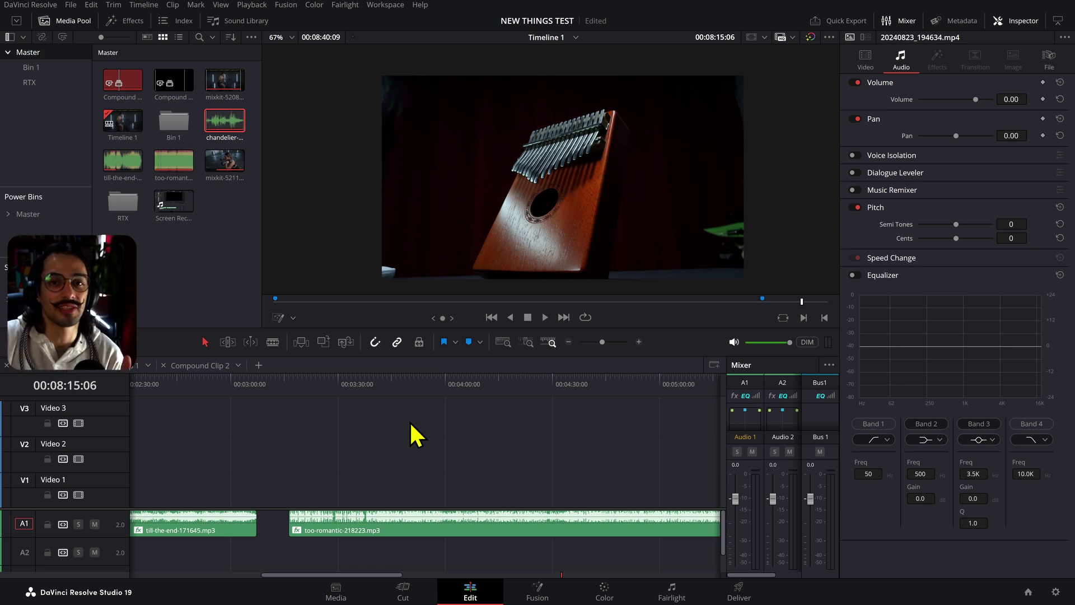
click(224, 126)
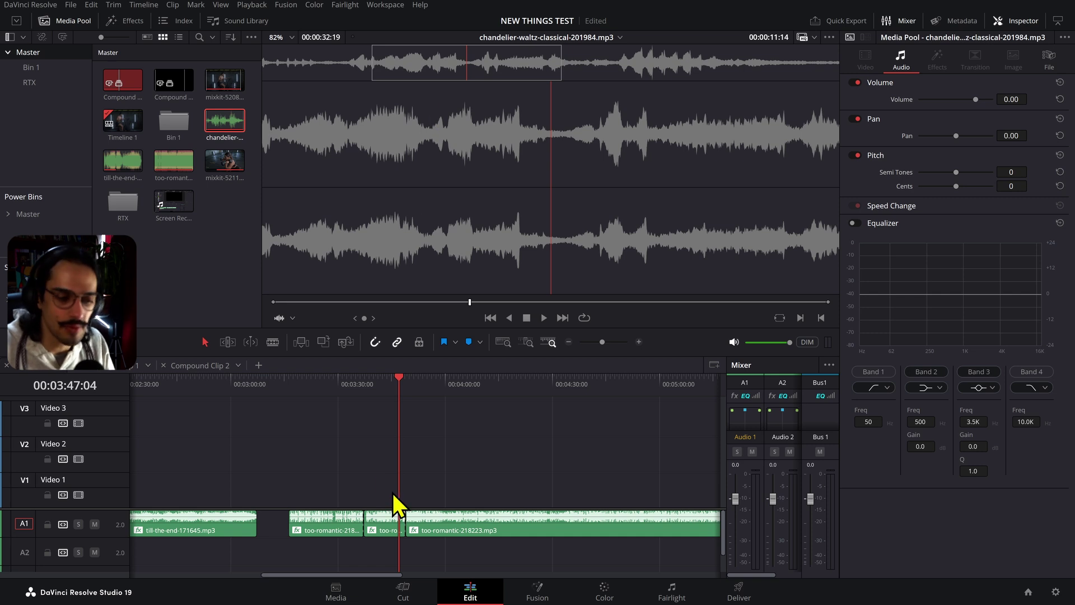
click(1049, 59)
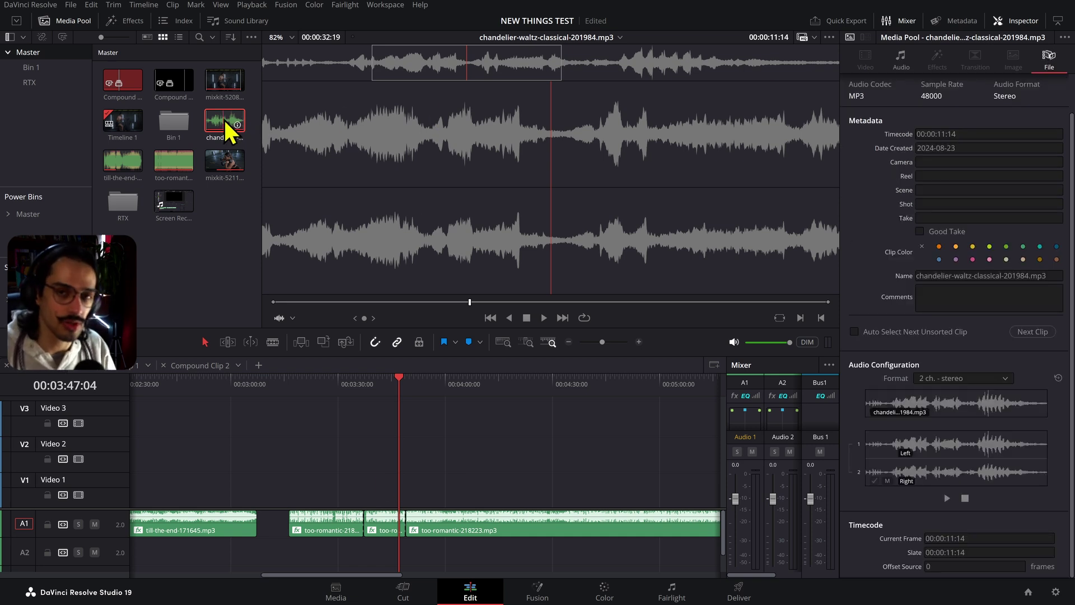
Step: Show the audio configuration of the short middle too-romantic-218223.mp3 clip on the timeline and audition its left and right channel waveforms
click(384, 524)
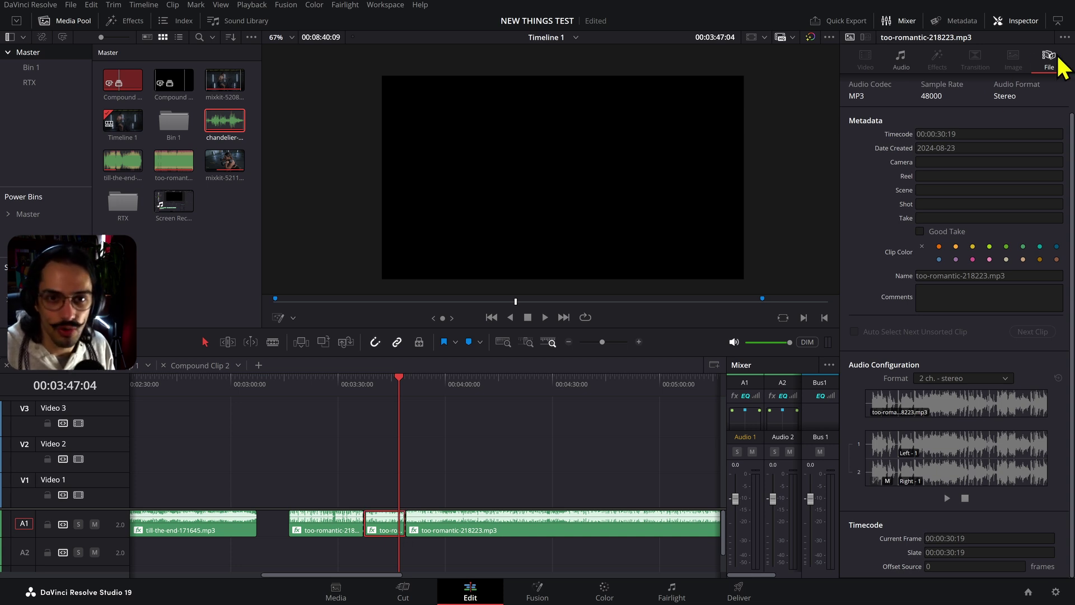
click(869, 475)
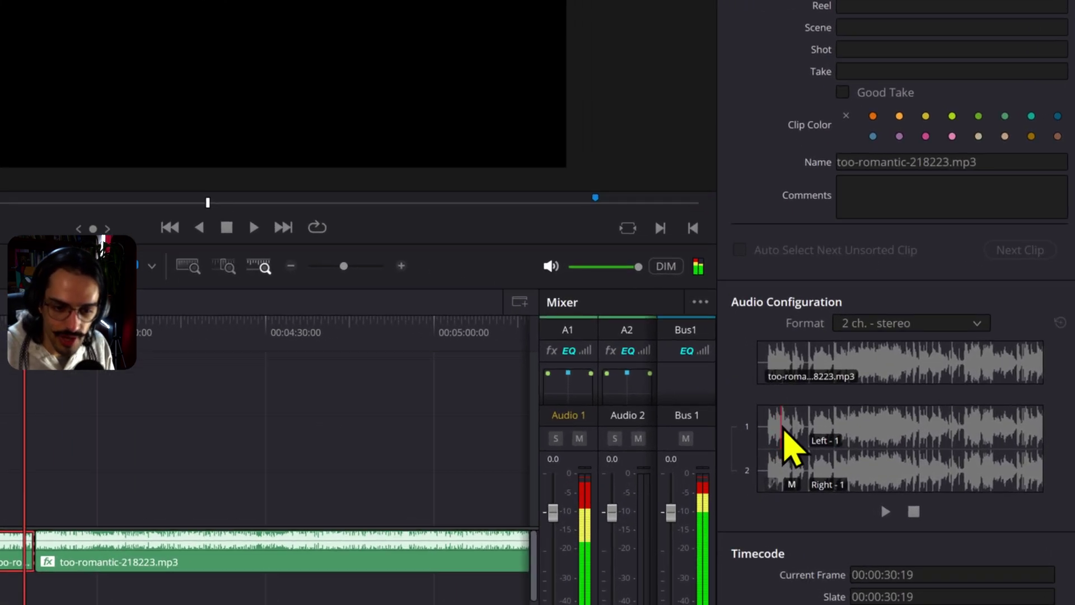
drag(860, 454, 963, 435)
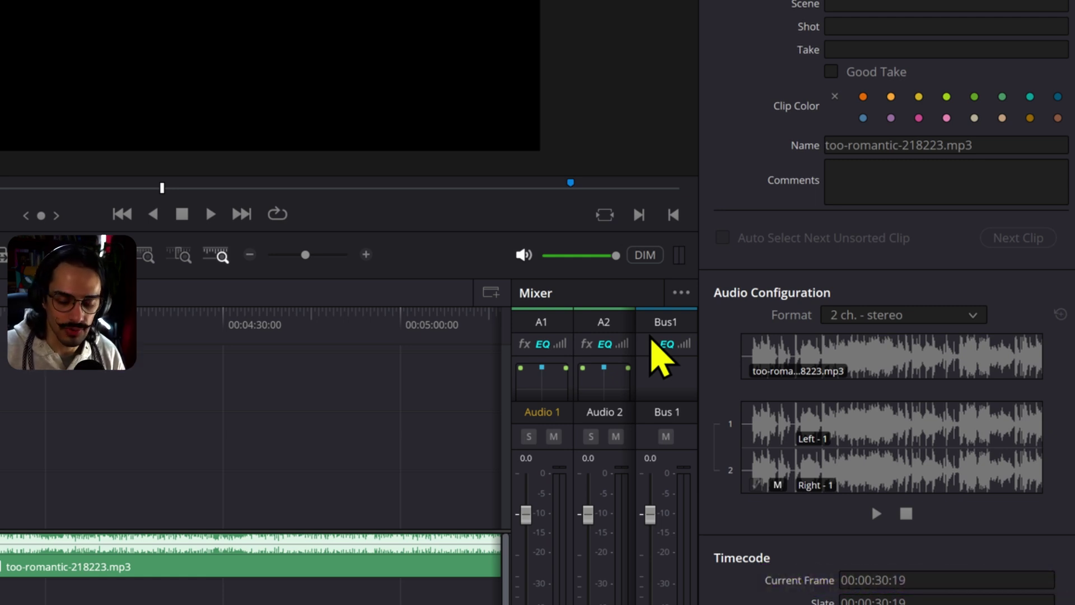
Step: Open the clip's audio attributes, keep the Stereo format, assign Embedded Channel 1 as the right channel's source, and apply
click(877, 318)
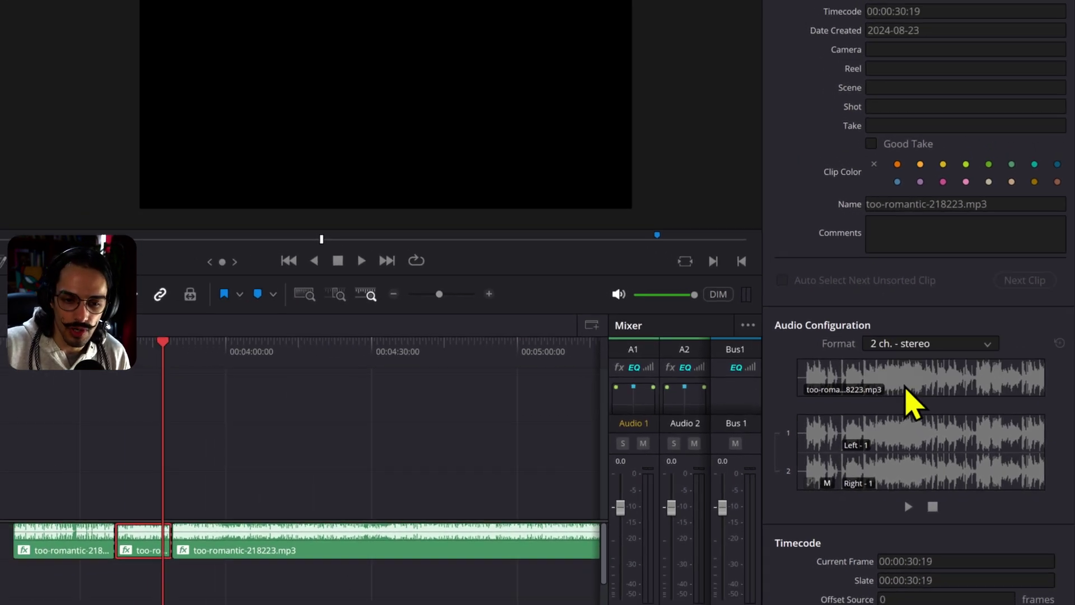
click(857, 367)
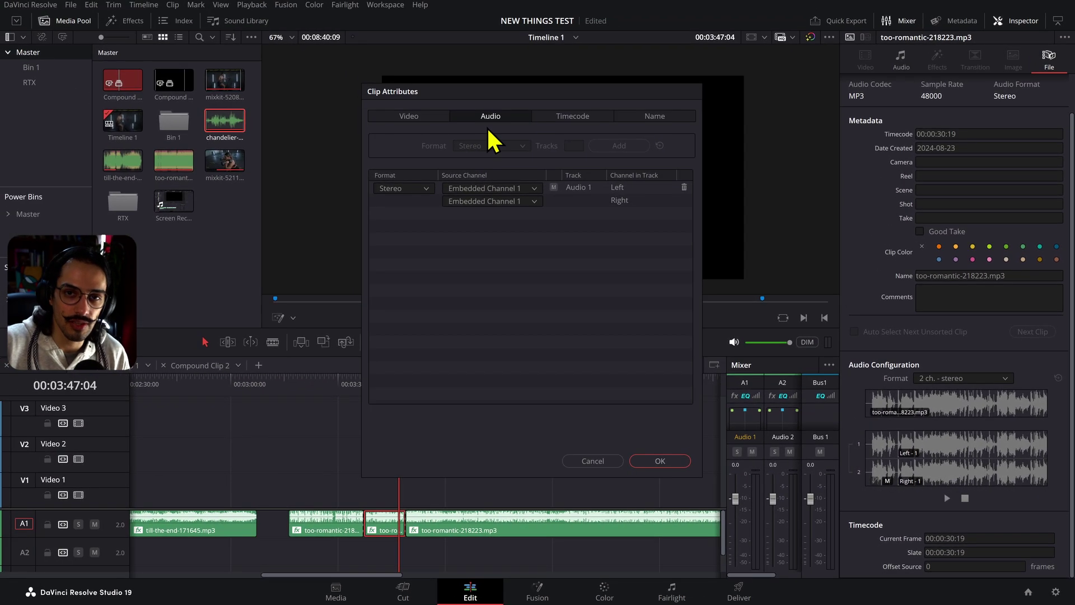
click(414, 190)
click(401, 216)
click(509, 202)
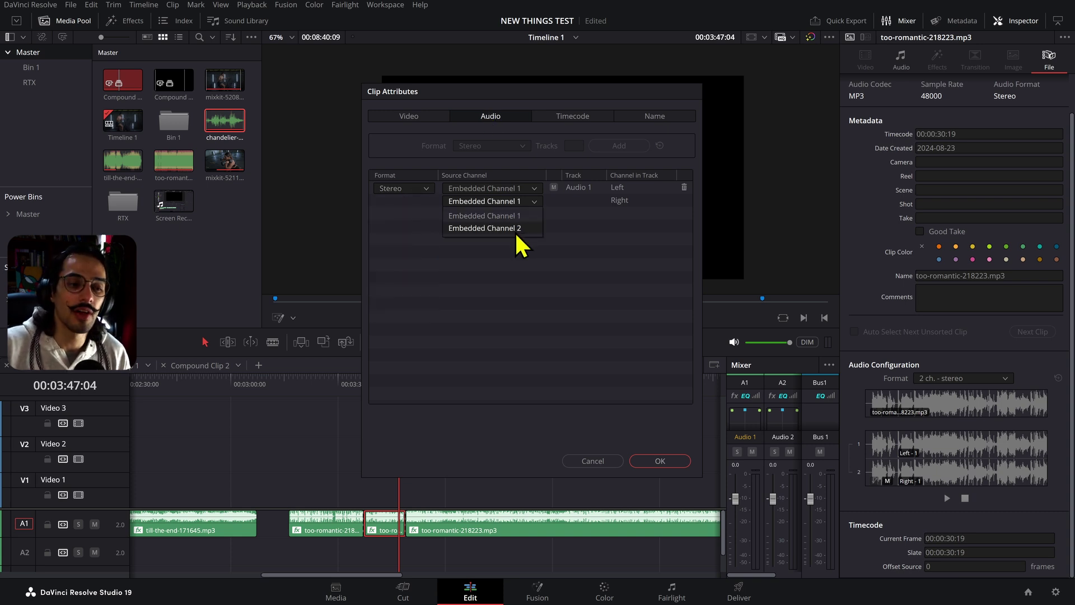
click(520, 218)
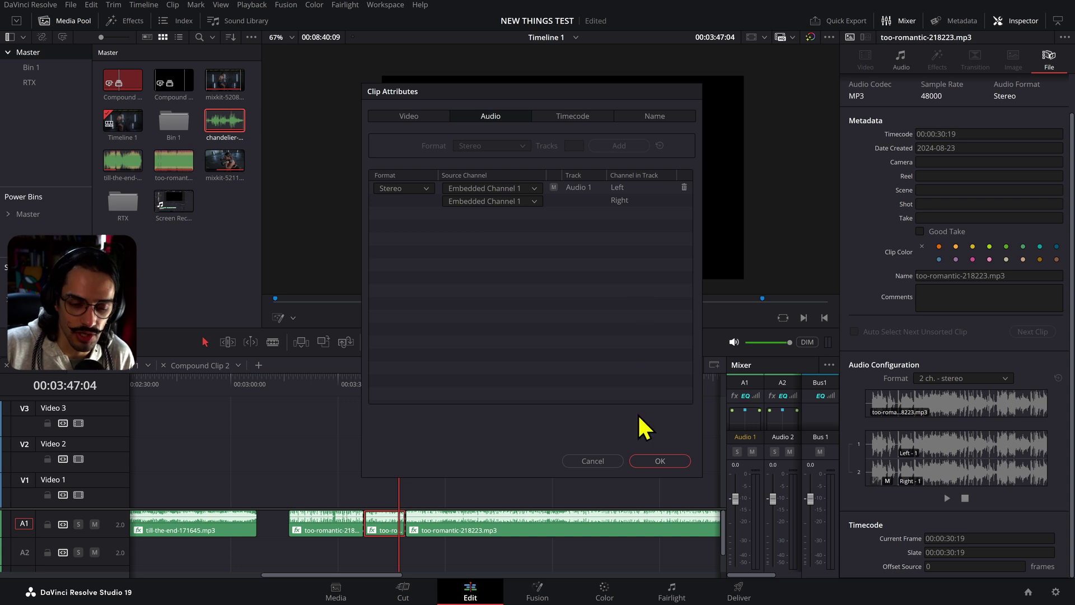
click(660, 461)
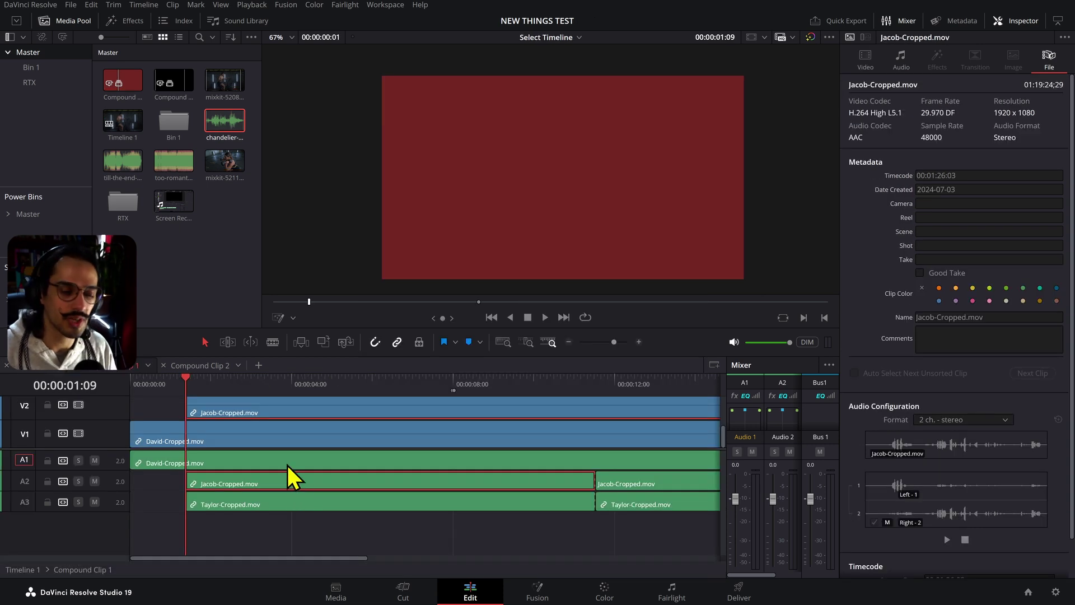
Step: Auto-align the selected Audio 1 and Audio 2 clips in Compound Clip 1 by waveform, with the track number set to Automatic
ctrl+click(420, 459)
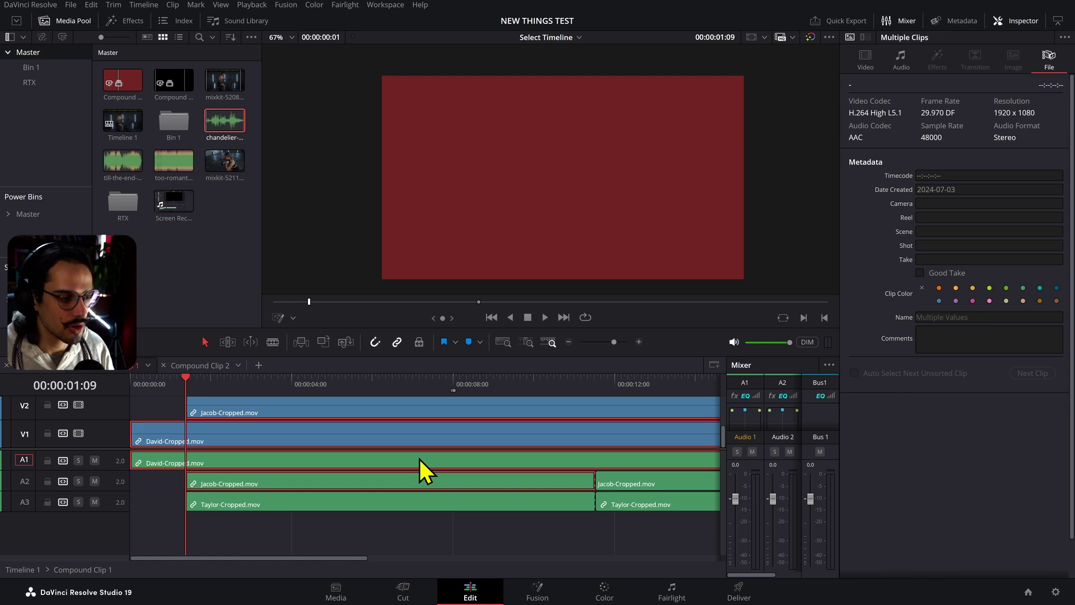
right_click(419, 459)
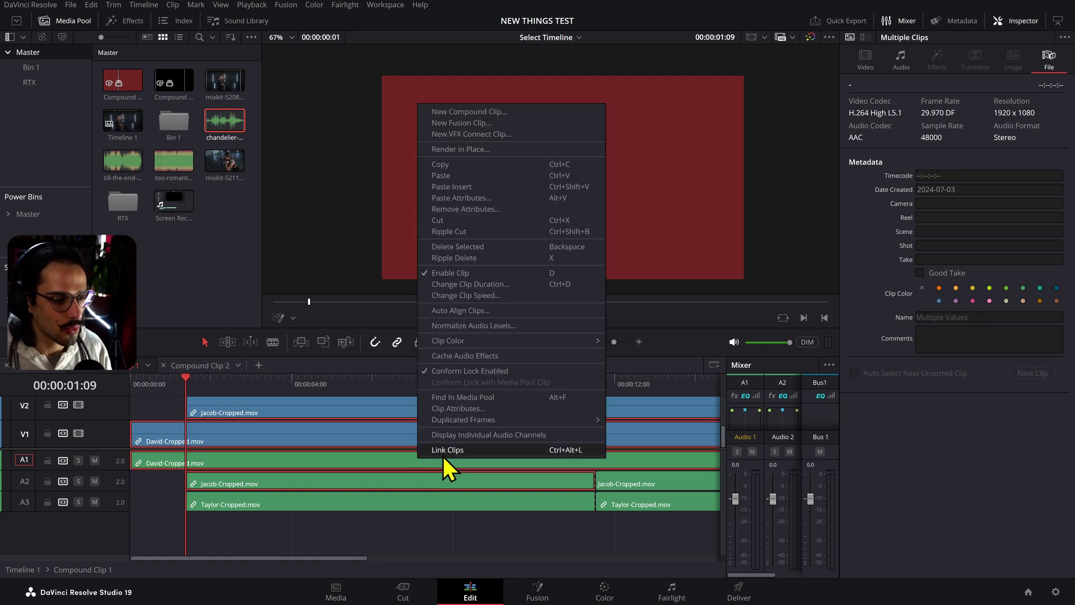
click(485, 312)
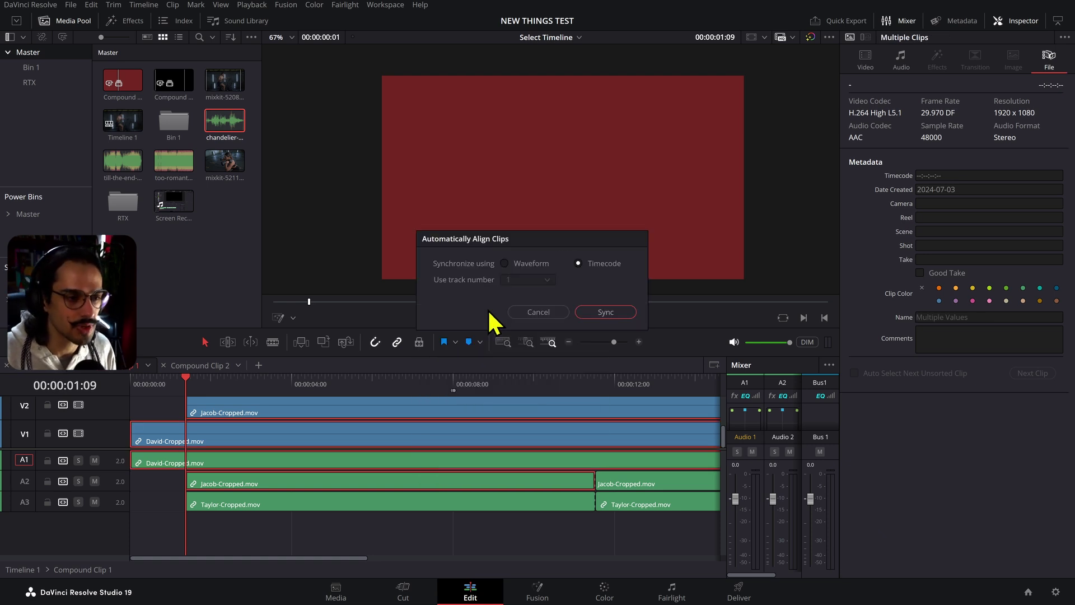
click(546, 279)
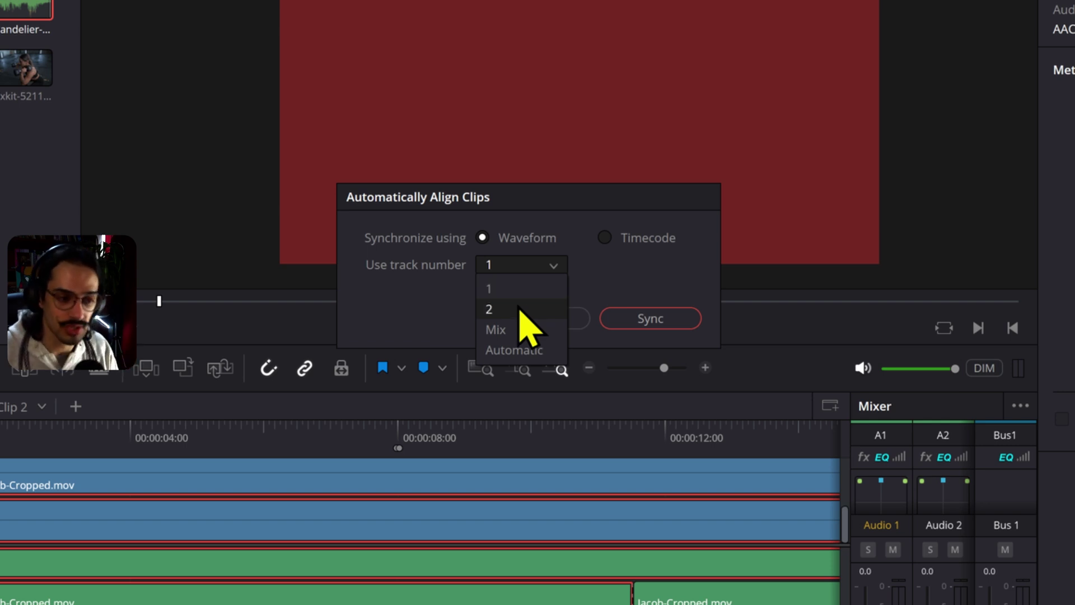
click(515, 351)
click(644, 318)
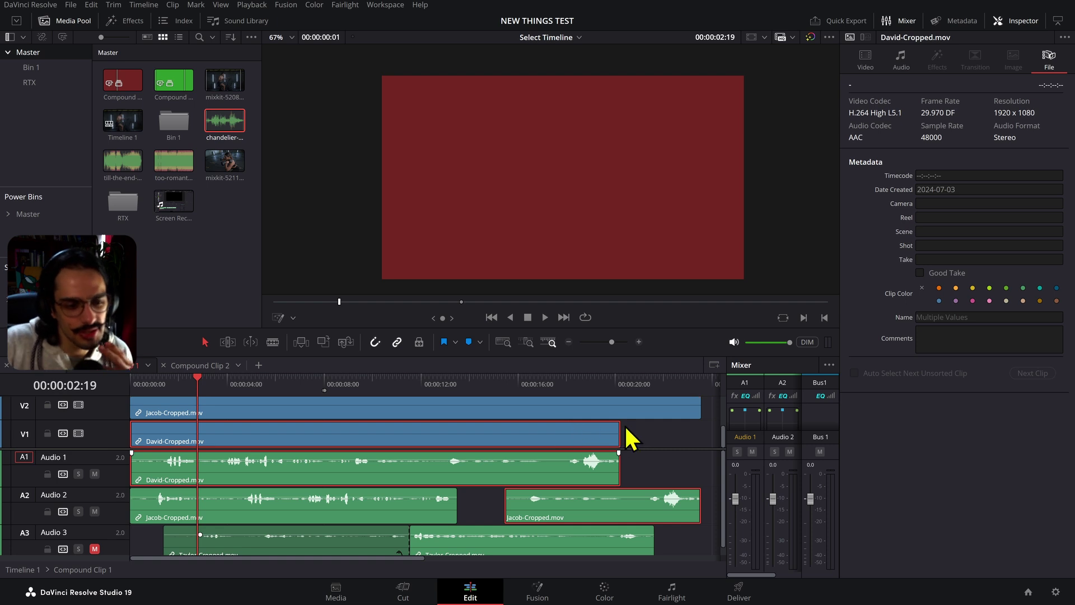
Step: Move the second clip on Audio 2 earlier so its end lines up with the end of the Audio 1 clip
click(637, 462)
drag(644, 504, 567, 486)
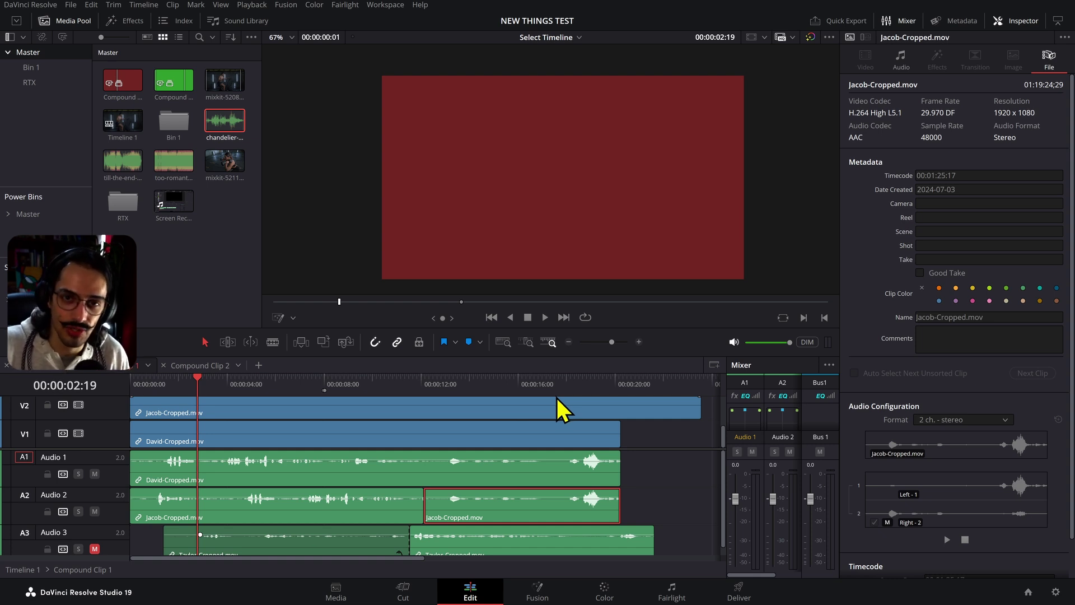
Step: Return to Timeline 1 and show the audio settings of the till-the-end-171645.mp3 clip on track A1
click(140, 366)
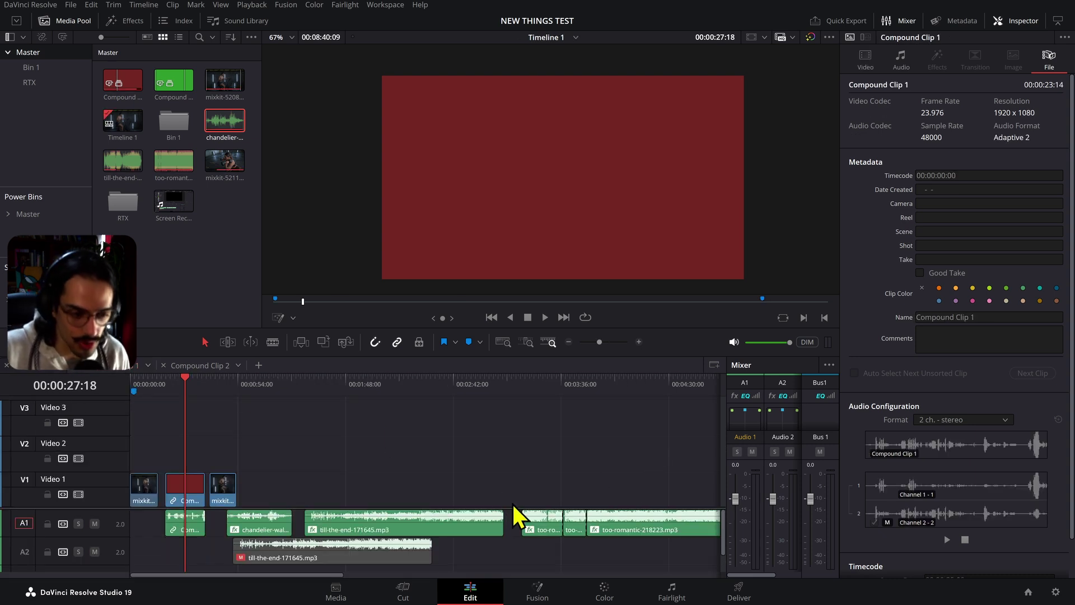
click(501, 520)
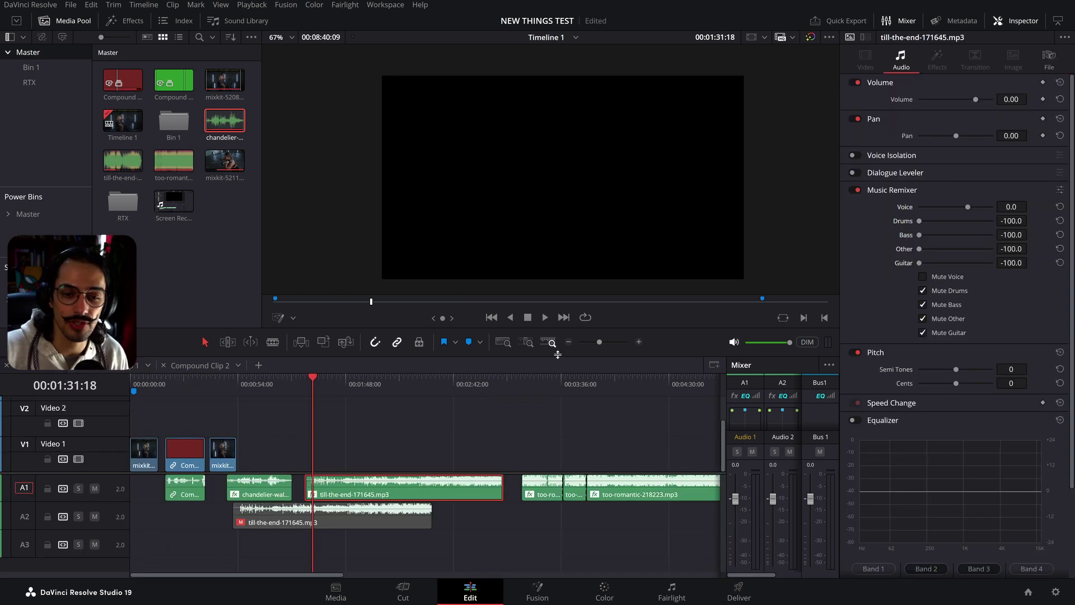
Step: Reset the till-the-end-171645.mp3 clip's Music Remixer by turning it off and on again, and play the clip
click(854, 191)
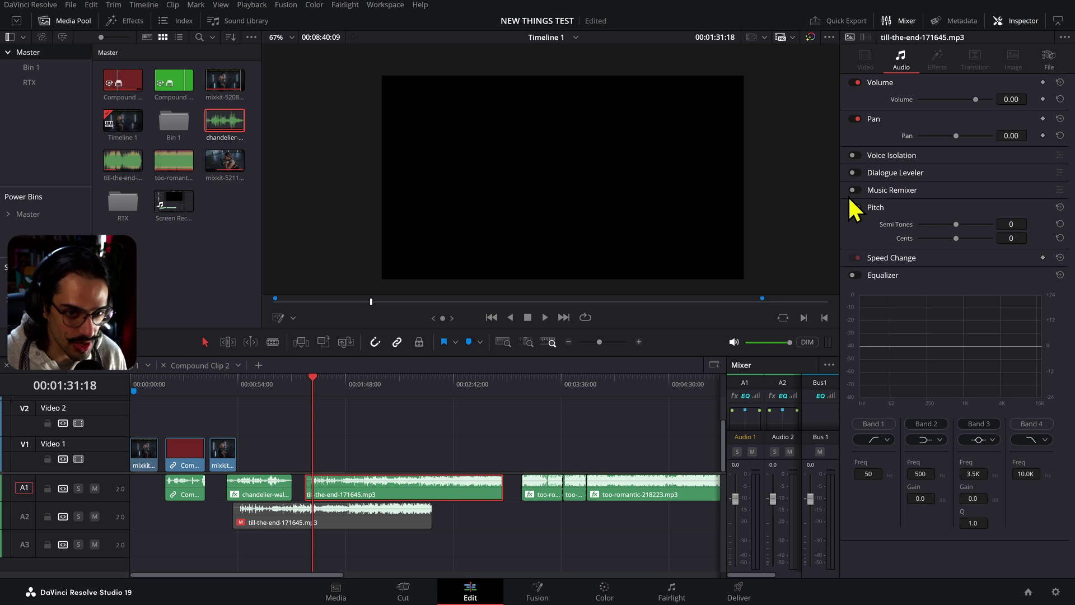
click(853, 190)
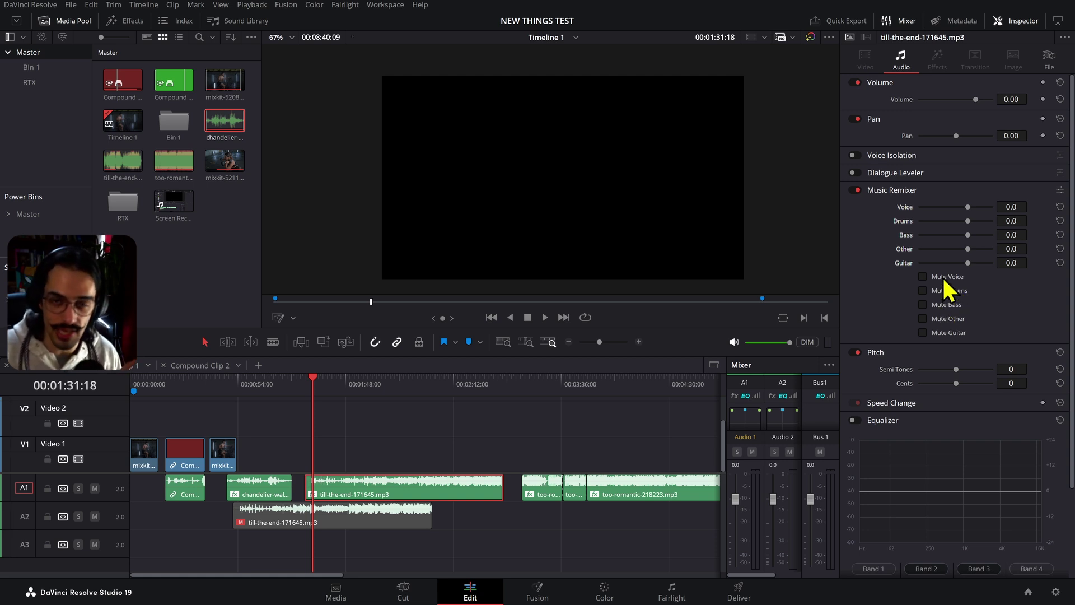
key(space)
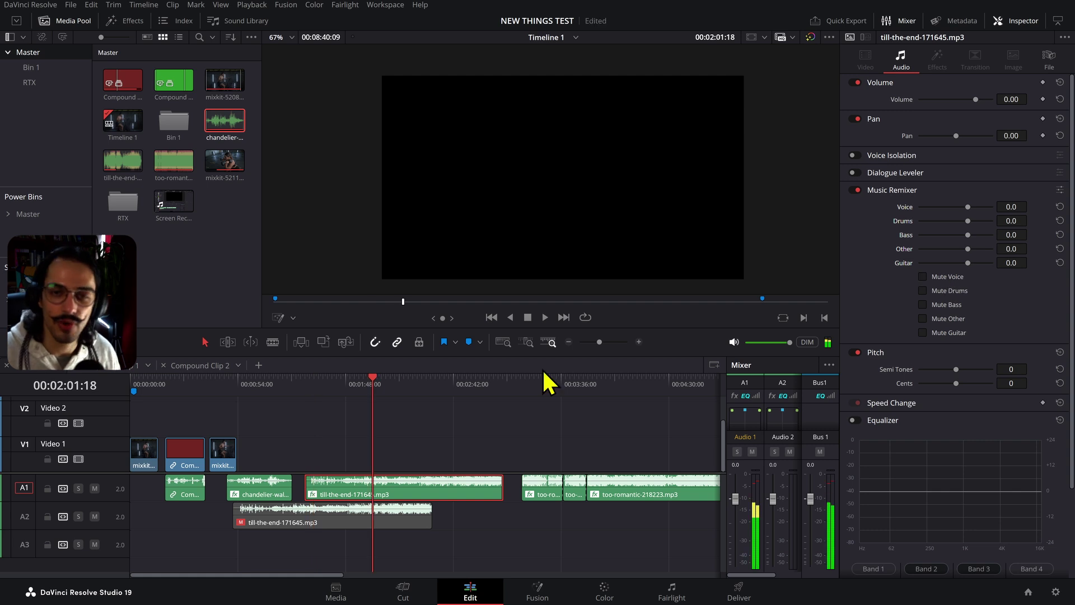
Step: Mute the Voice stem in the Music Remixer and play the clip from about 00:01:58 to hear it without vocals
click(366, 390)
click(952, 276)
key(space)
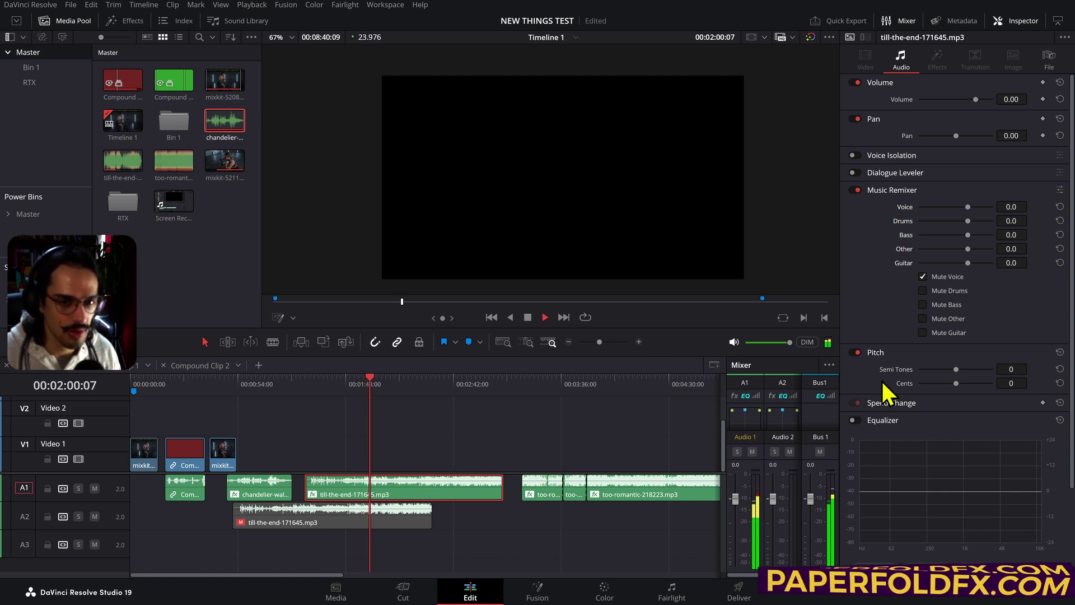
key(space)
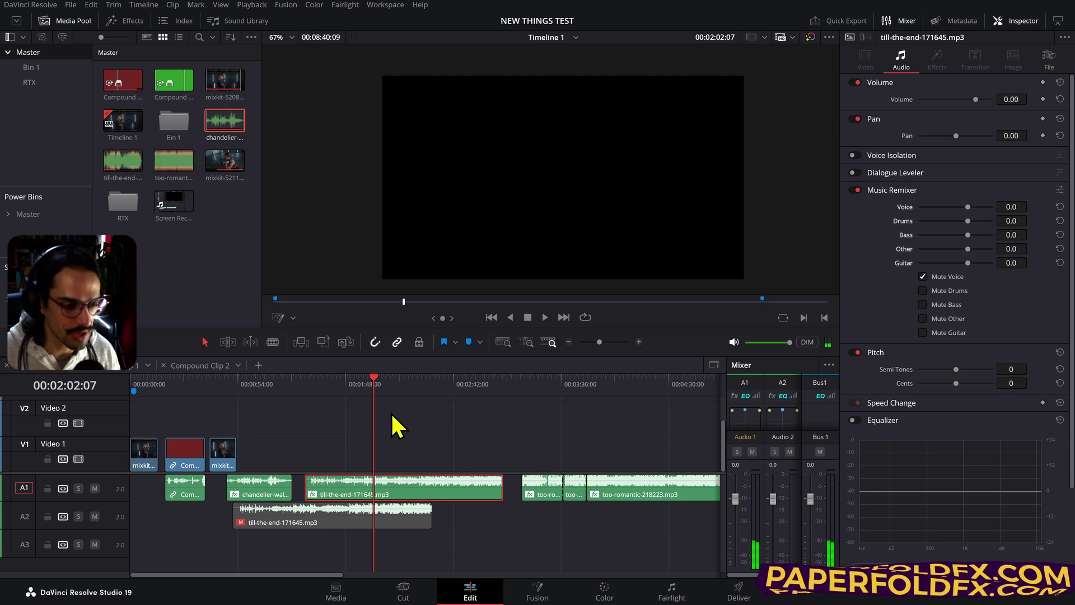
Step: Unmute Voice, mute Drums and Bass in the Music Remixer, and replay the clip from just before 00:01:59
click(361, 404)
click(923, 277)
click(948, 291)
click(946, 305)
key(space)
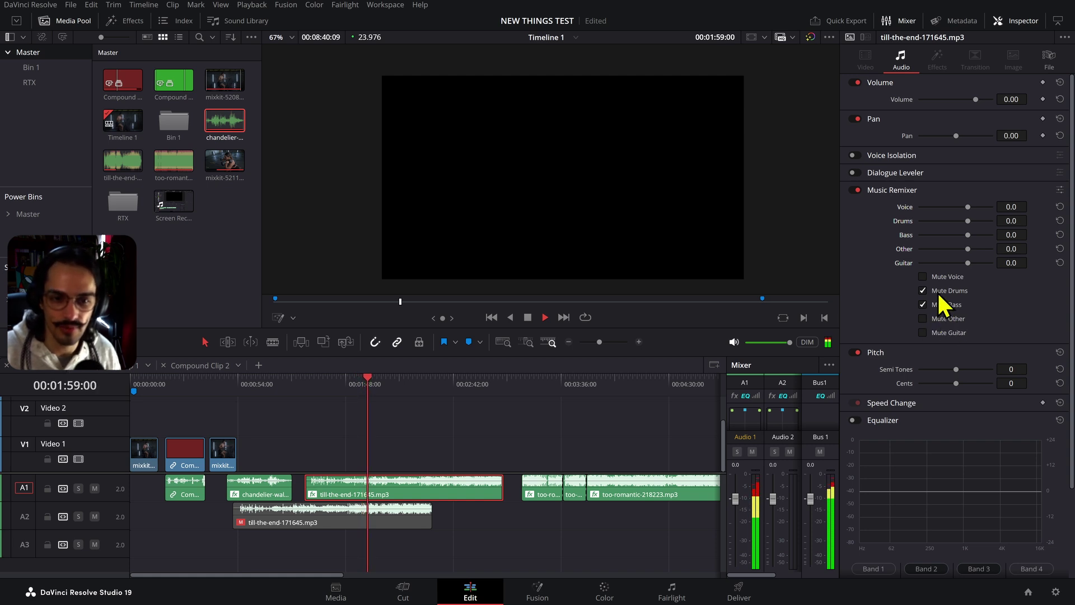
Step: Toggle the Drums mute off and back on during playback, and mute Other and Guitar to isolate the Voice stem
click(948, 291)
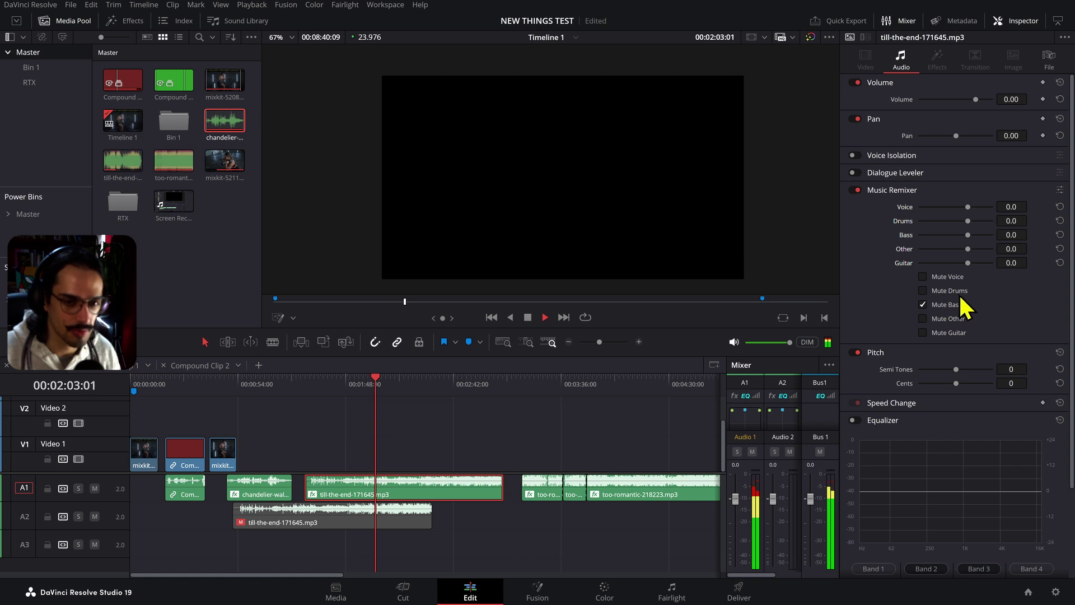
click(960, 292)
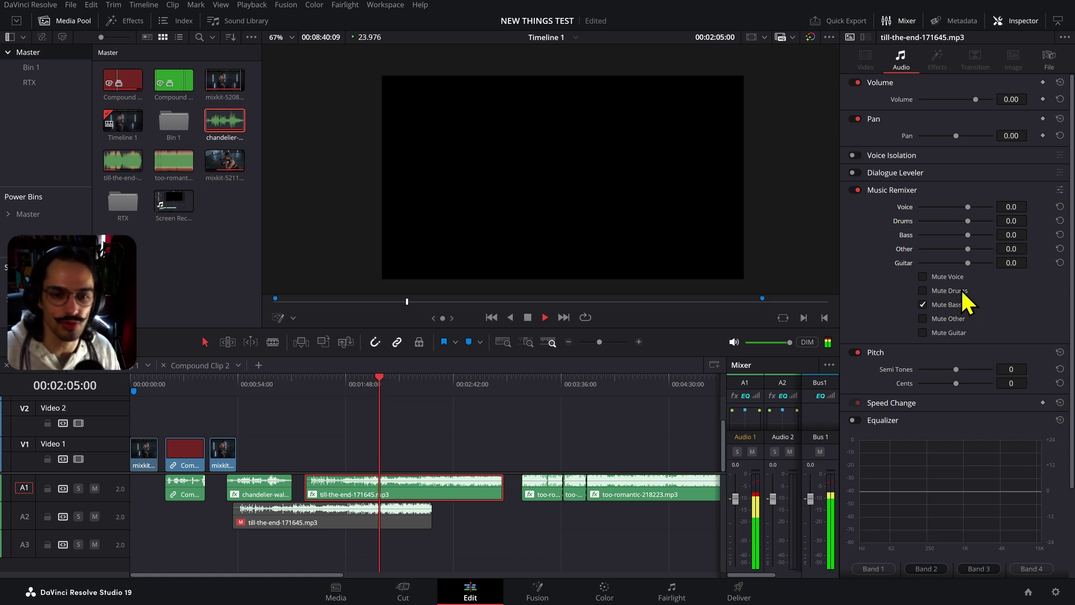
click(956, 320)
click(958, 333)
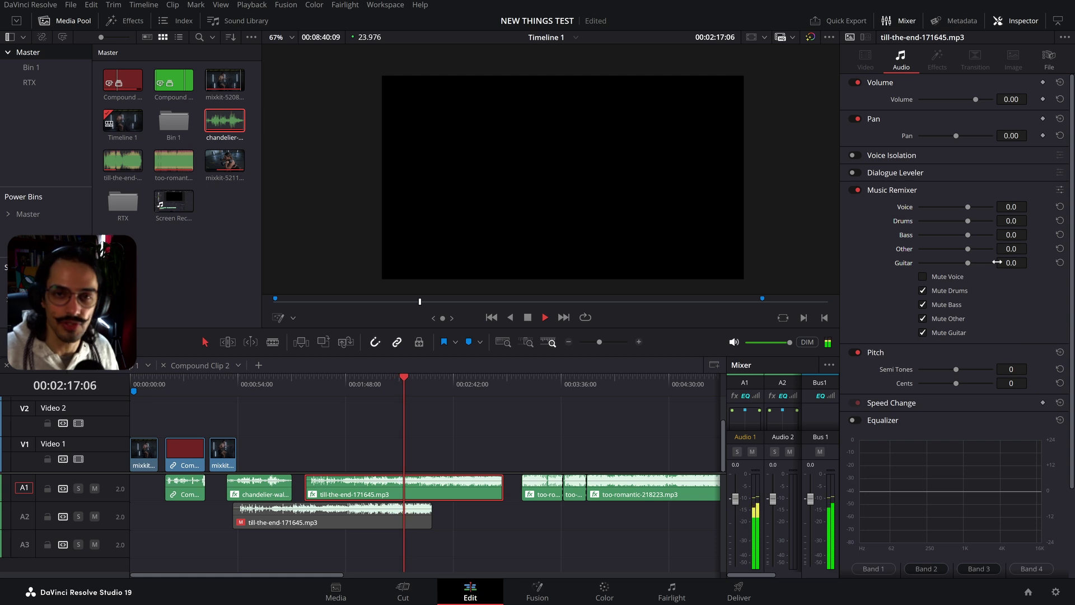
Step: Deselect the clip and move the playhead to the first too-romantic-218223.mp3 clip on track A1, around 00:03:30
click(492, 458)
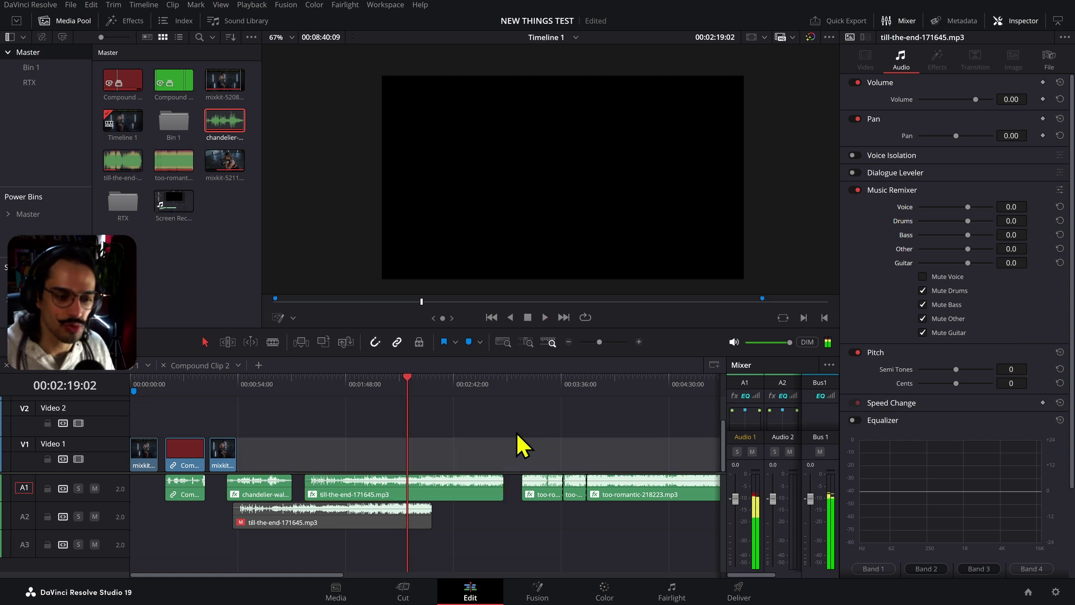
click(550, 392)
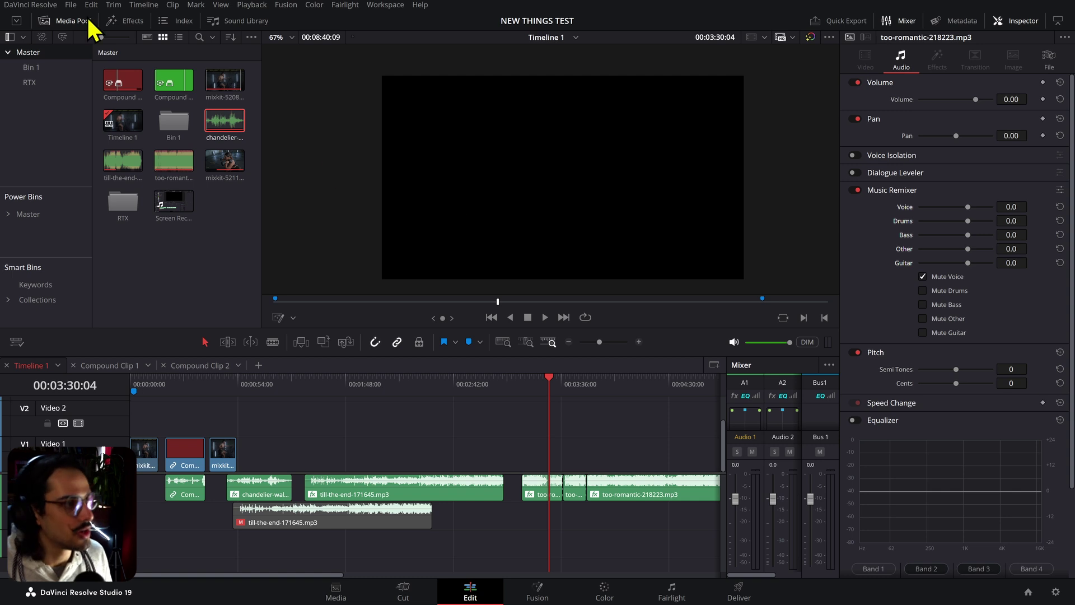
Step: Open the Fairlight project settings and set the target loudness level to -14 LUFS
click(71, 5)
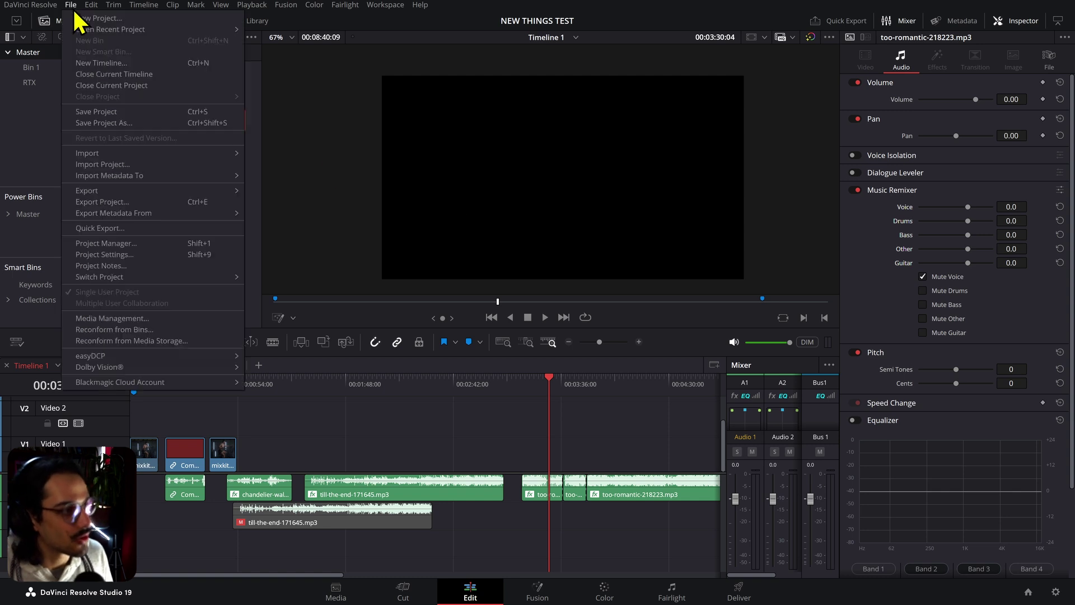
click(151, 255)
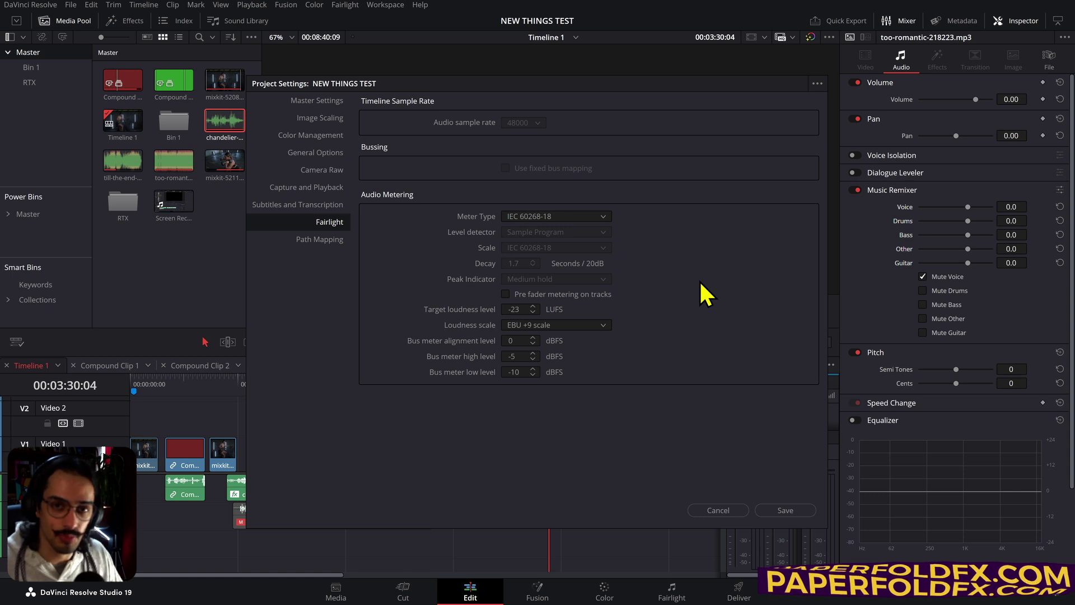
click(518, 309)
text(-14)
key(Return)
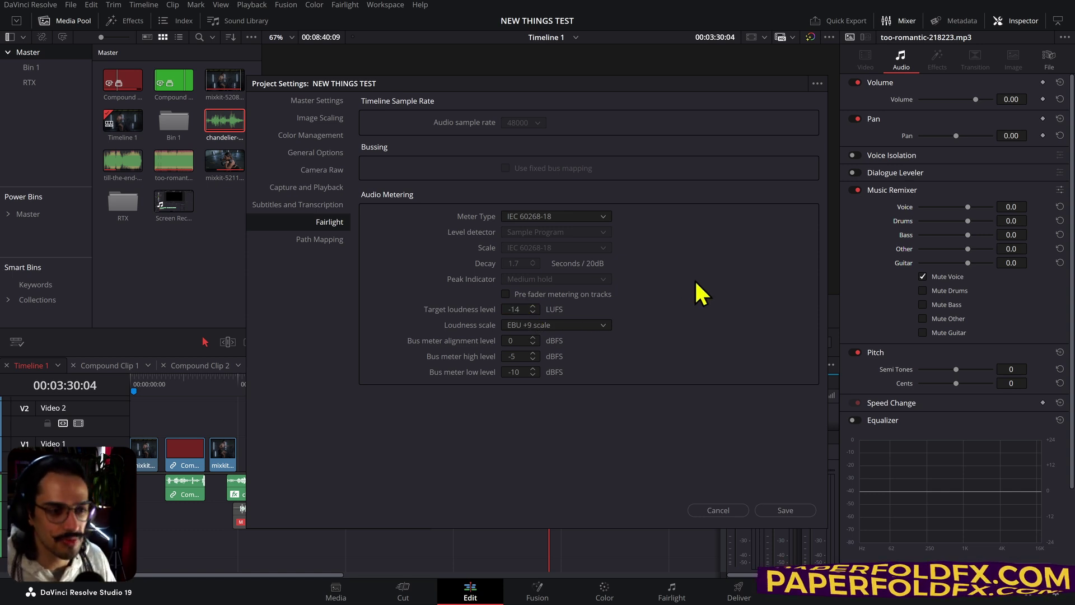
Step: Save the current project settings as a preset named DFJ
click(818, 82)
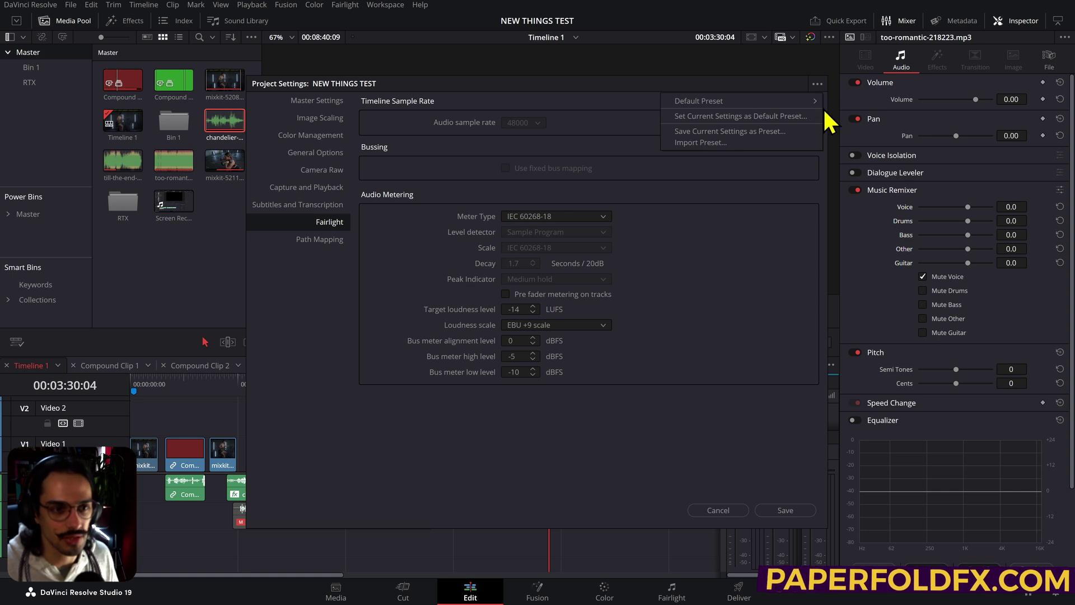
click(734, 136)
text(DFJ)
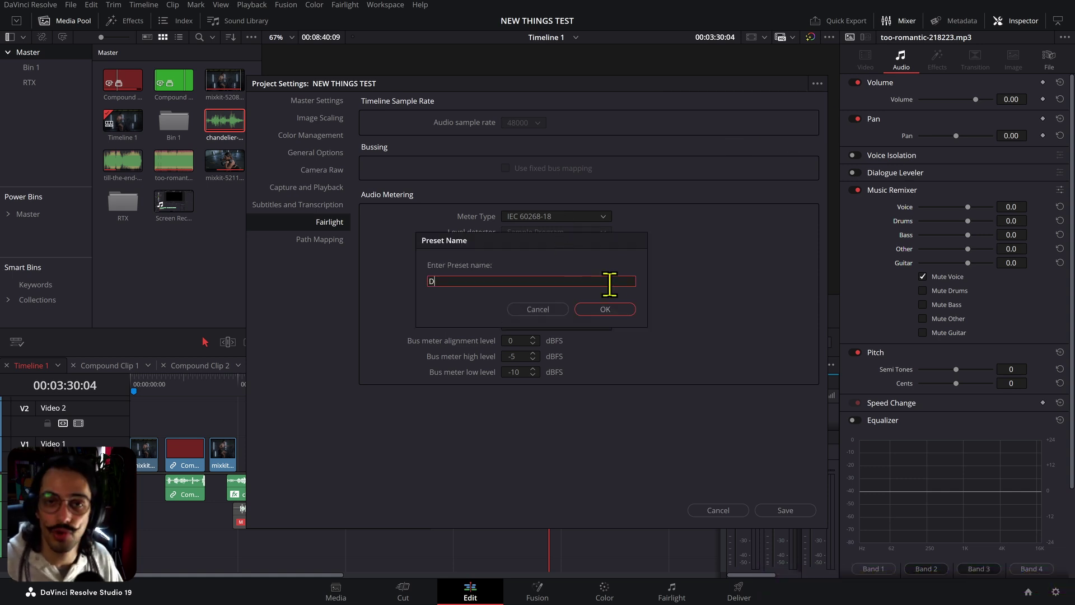
click(627, 309)
Step: Update the default preset with the current project settings and dismiss Project Settings without saving
click(818, 84)
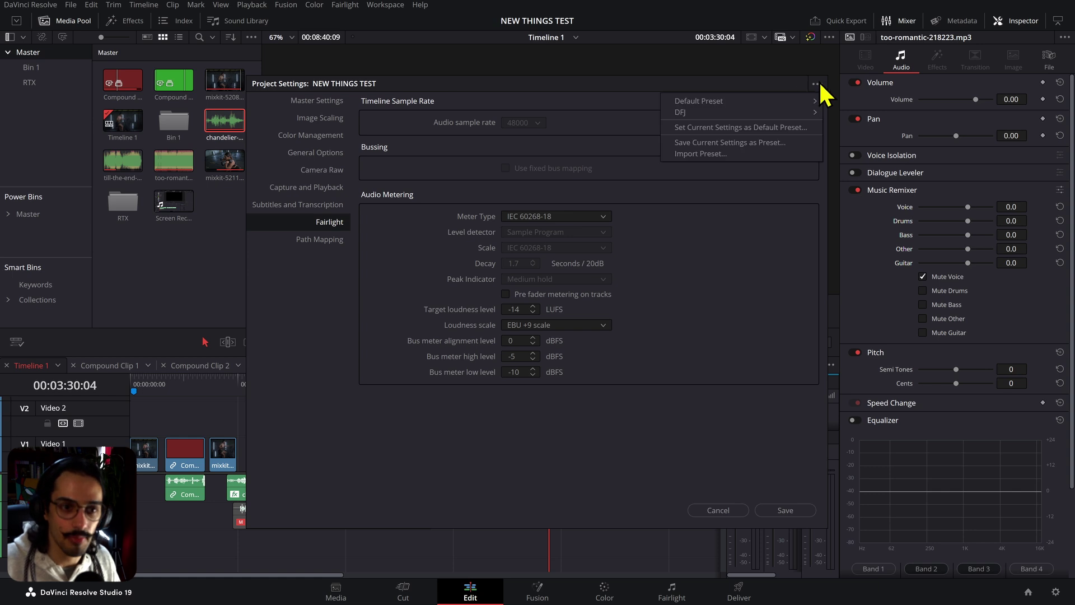
click(696, 126)
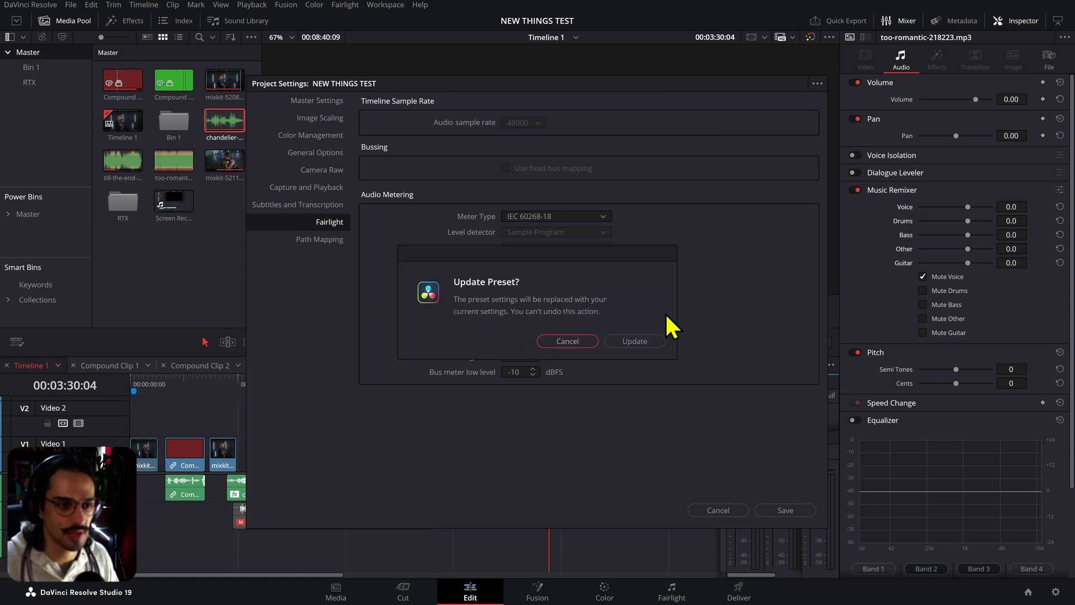
click(641, 342)
click(516, 310)
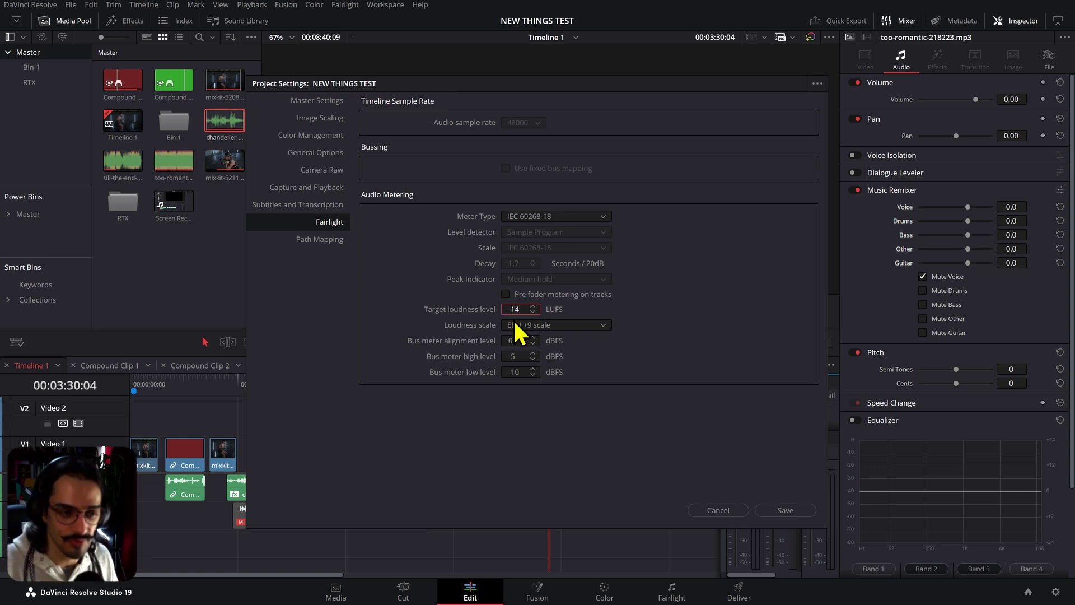
click(730, 510)
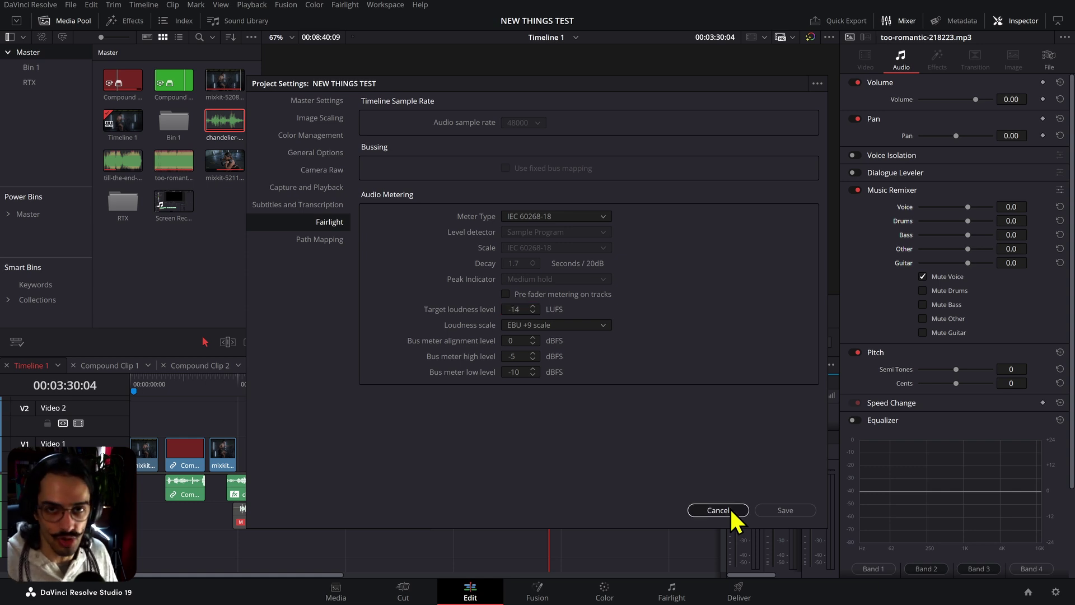